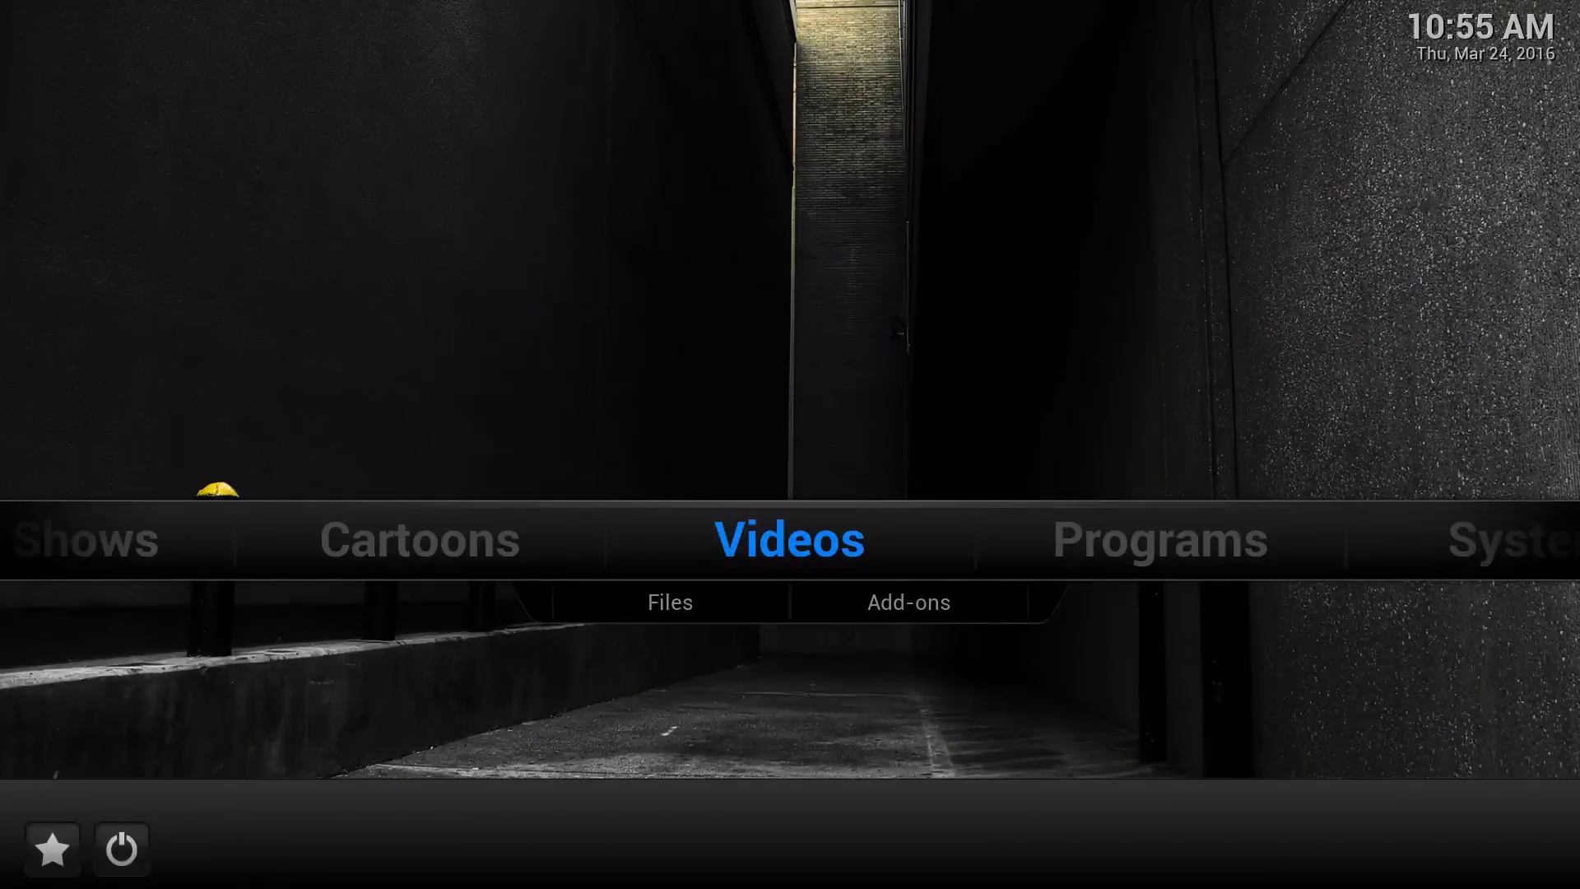
{"action": "key", "text": "Left"}
{"action": "key", "text": "Left"}
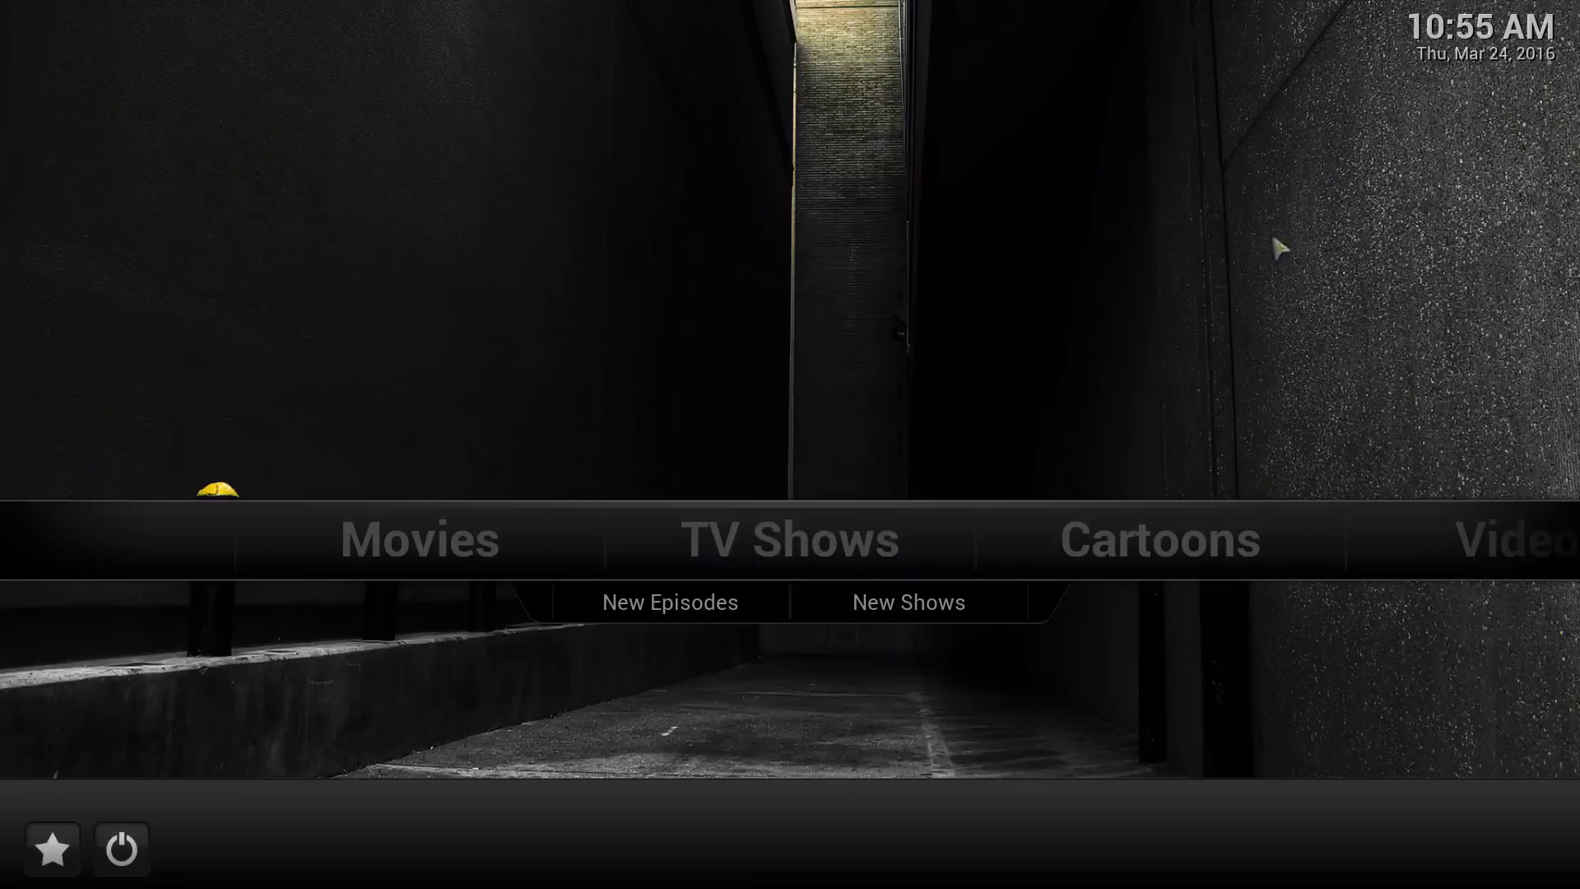
{"action": "mouse_move", "coordinate": [587, 585]}
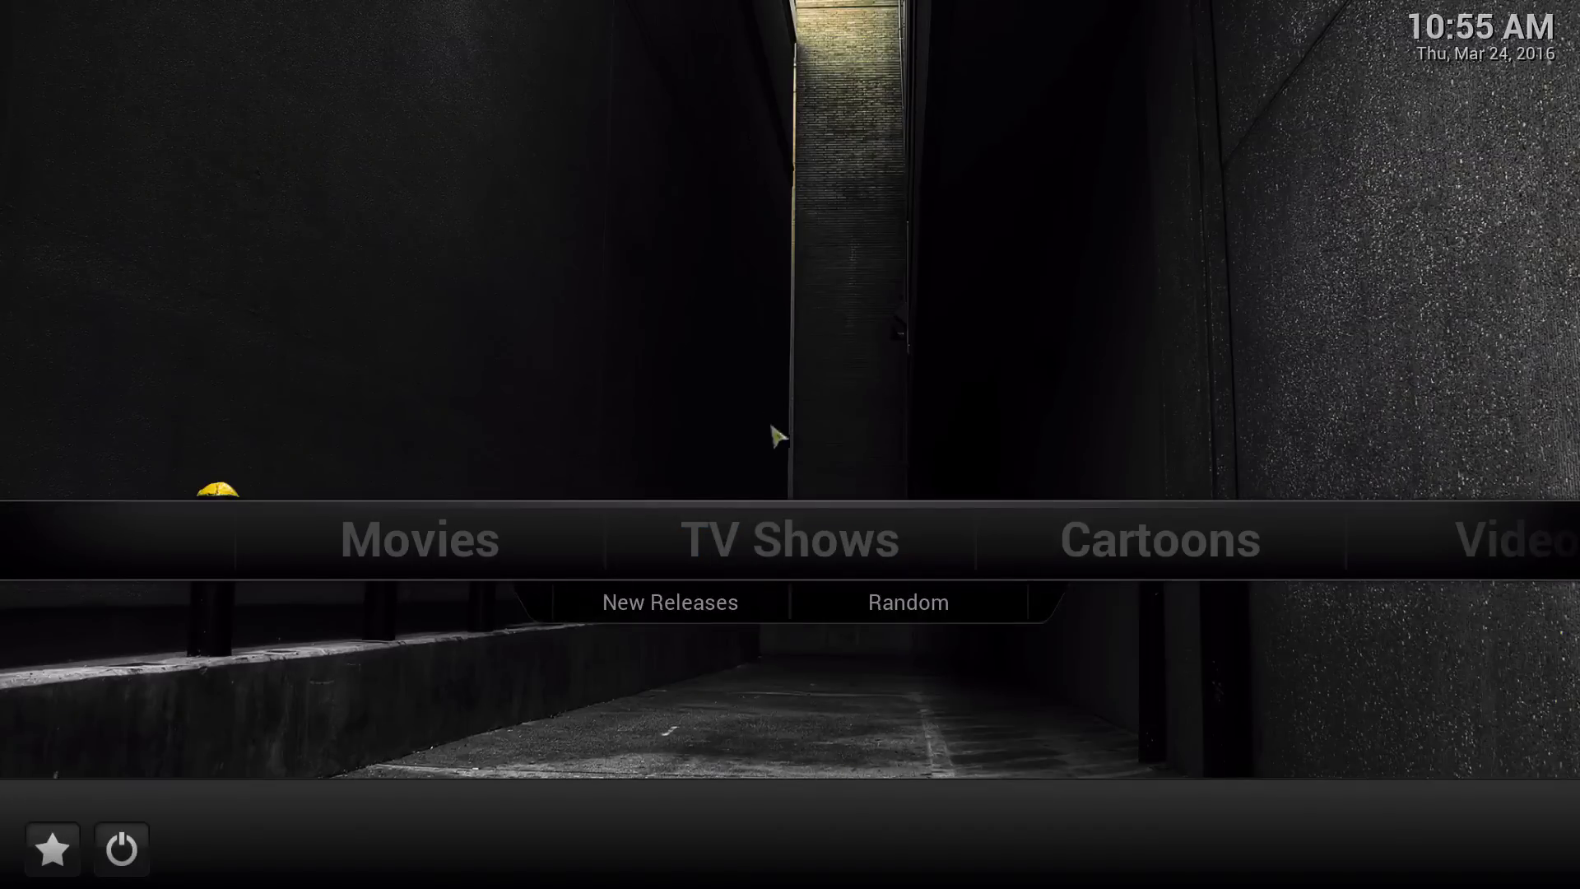
{"action": "key", "text": "Right"}
{"action": "key", "text": "Right"}
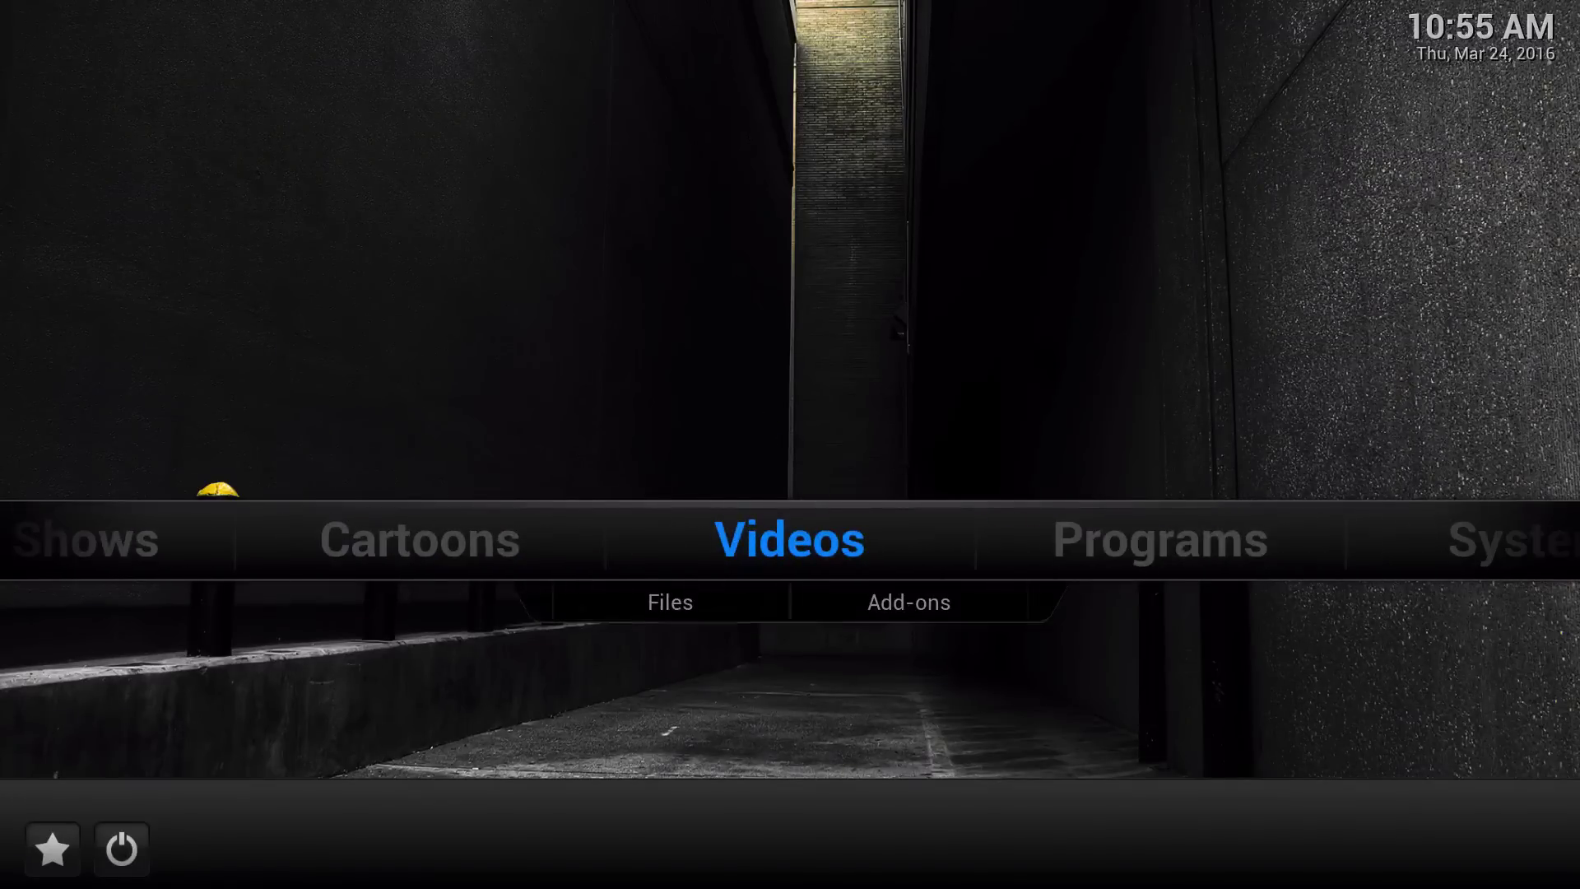
- Go to the System section of the home menu and highlight its Skin Settings entry
{"action": "key", "text": "Right"}
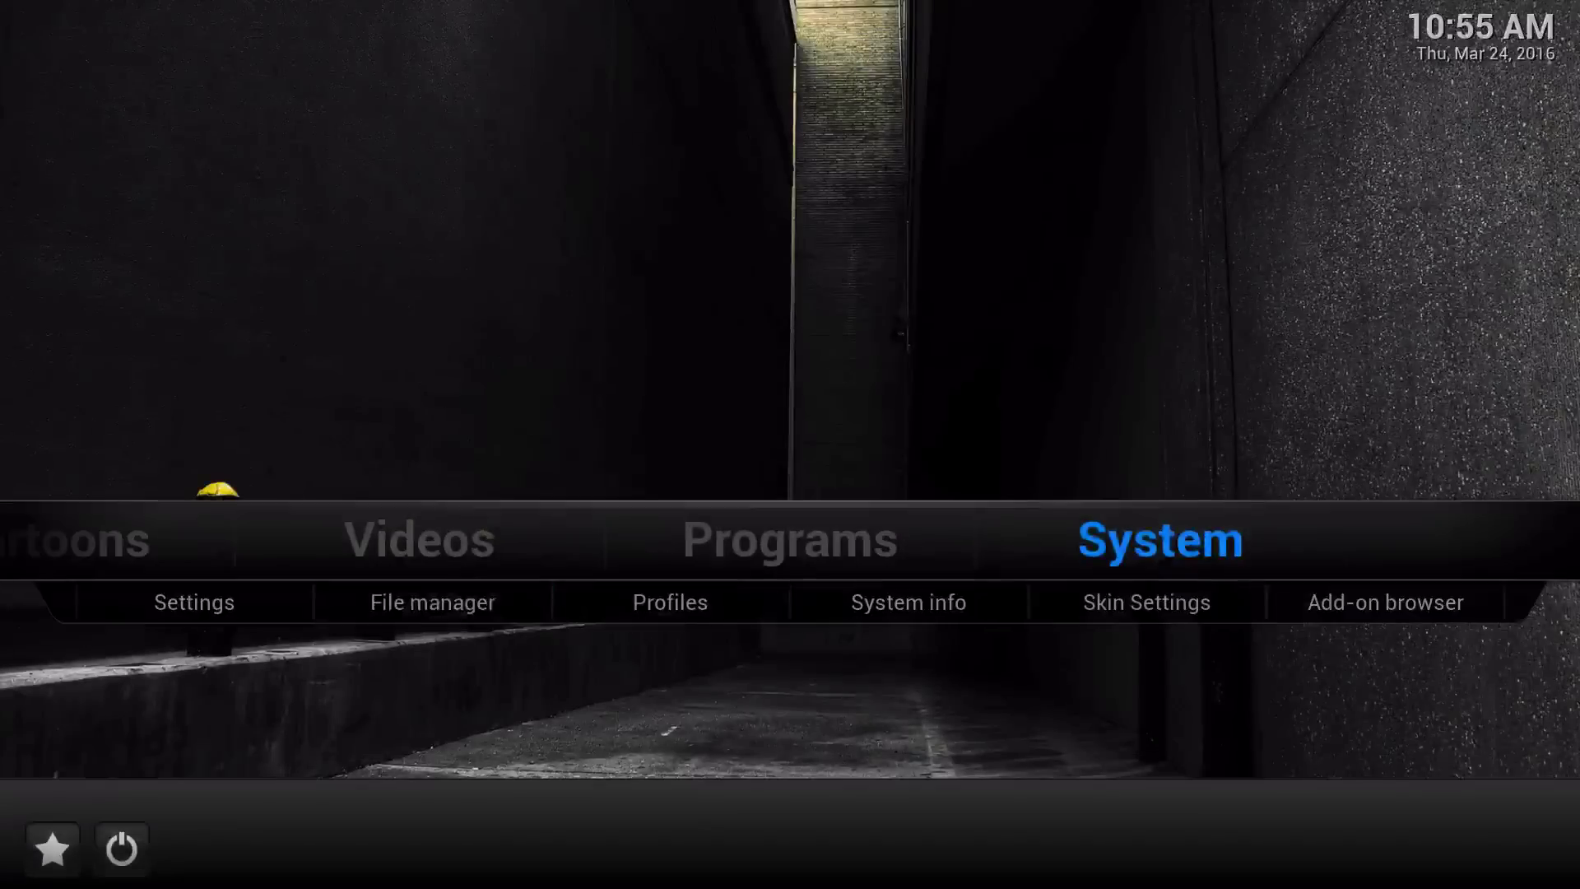
{"action": "key", "text": "Down"}
{"action": "key", "text": "Right"}
{"action": "key", "text": "Right"}
{"action": "key", "text": "Right"}
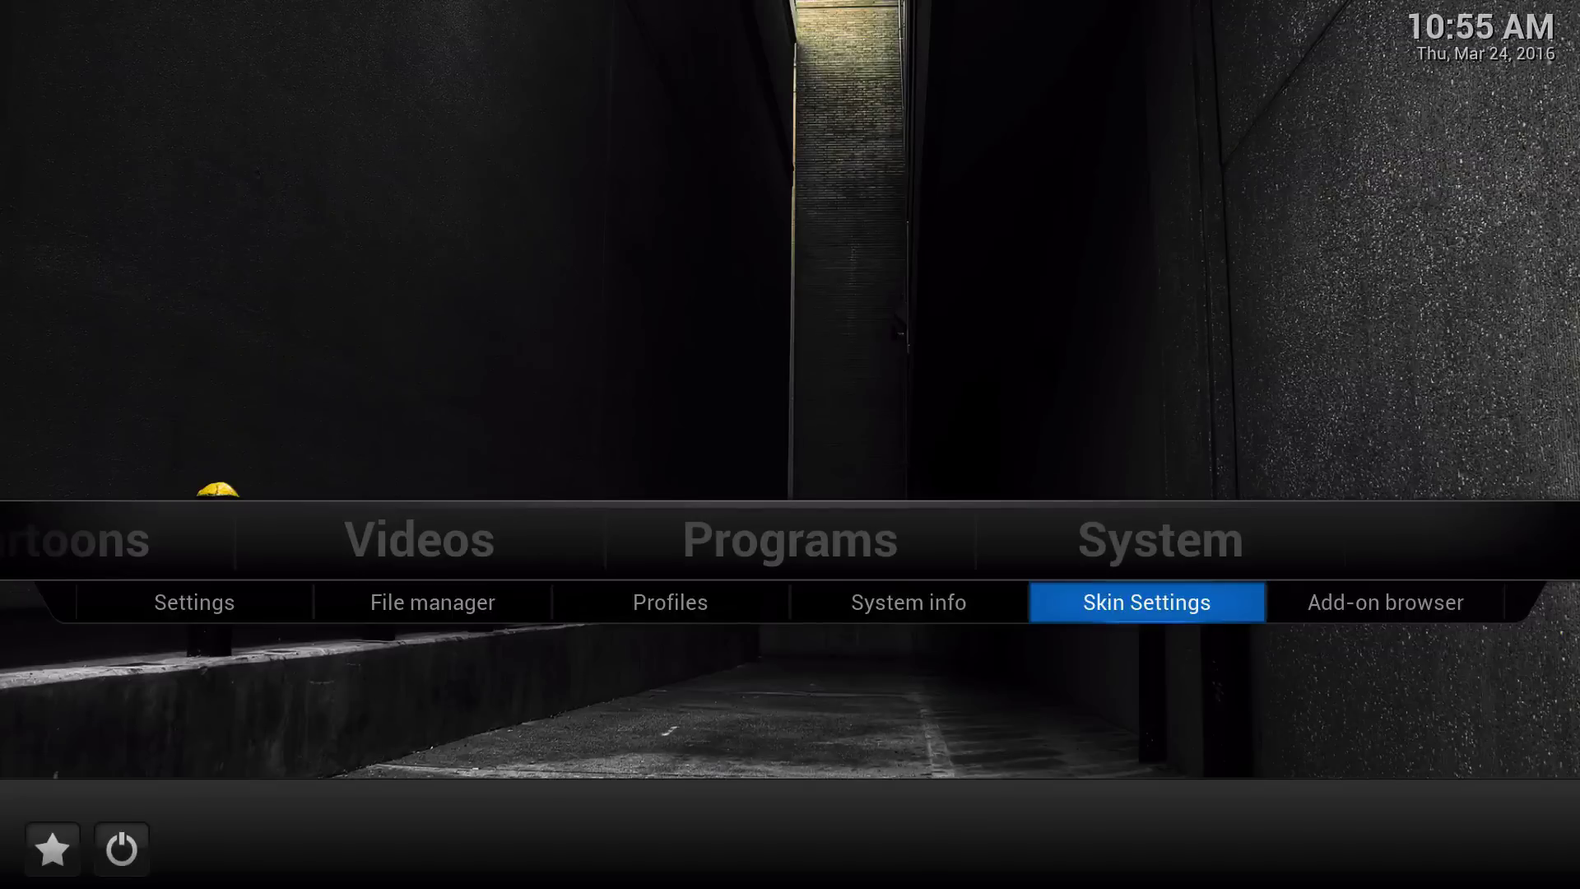
- Take Kodi out of full screen and open the newbackground folder on the desktop
{"action": "key", "text": "backslash"}
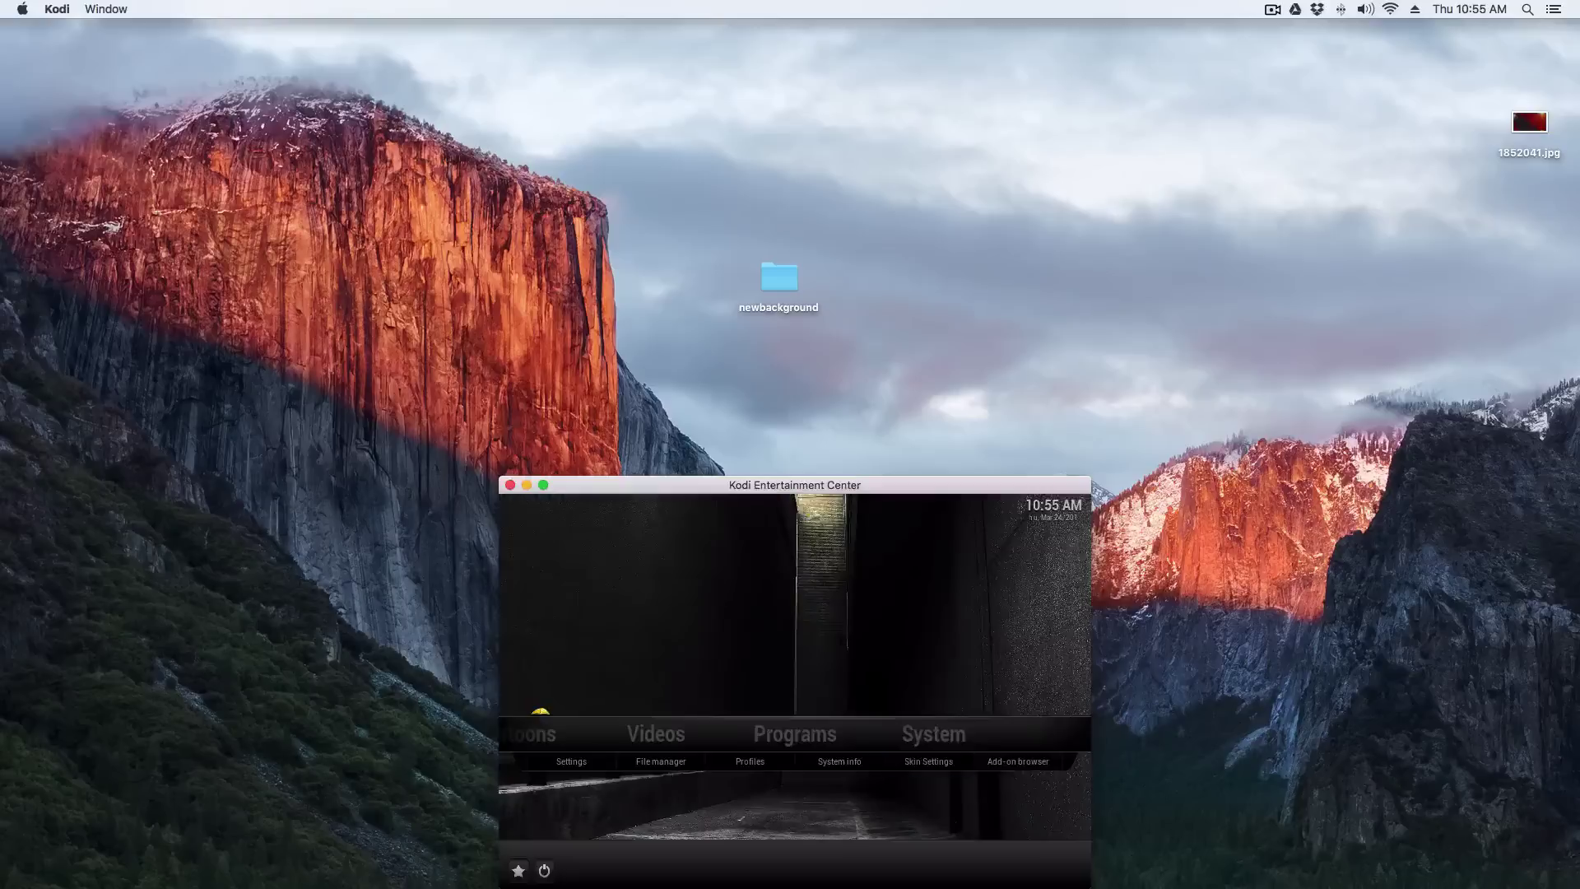
{"action": "left_click", "coordinate": [786, 289]}
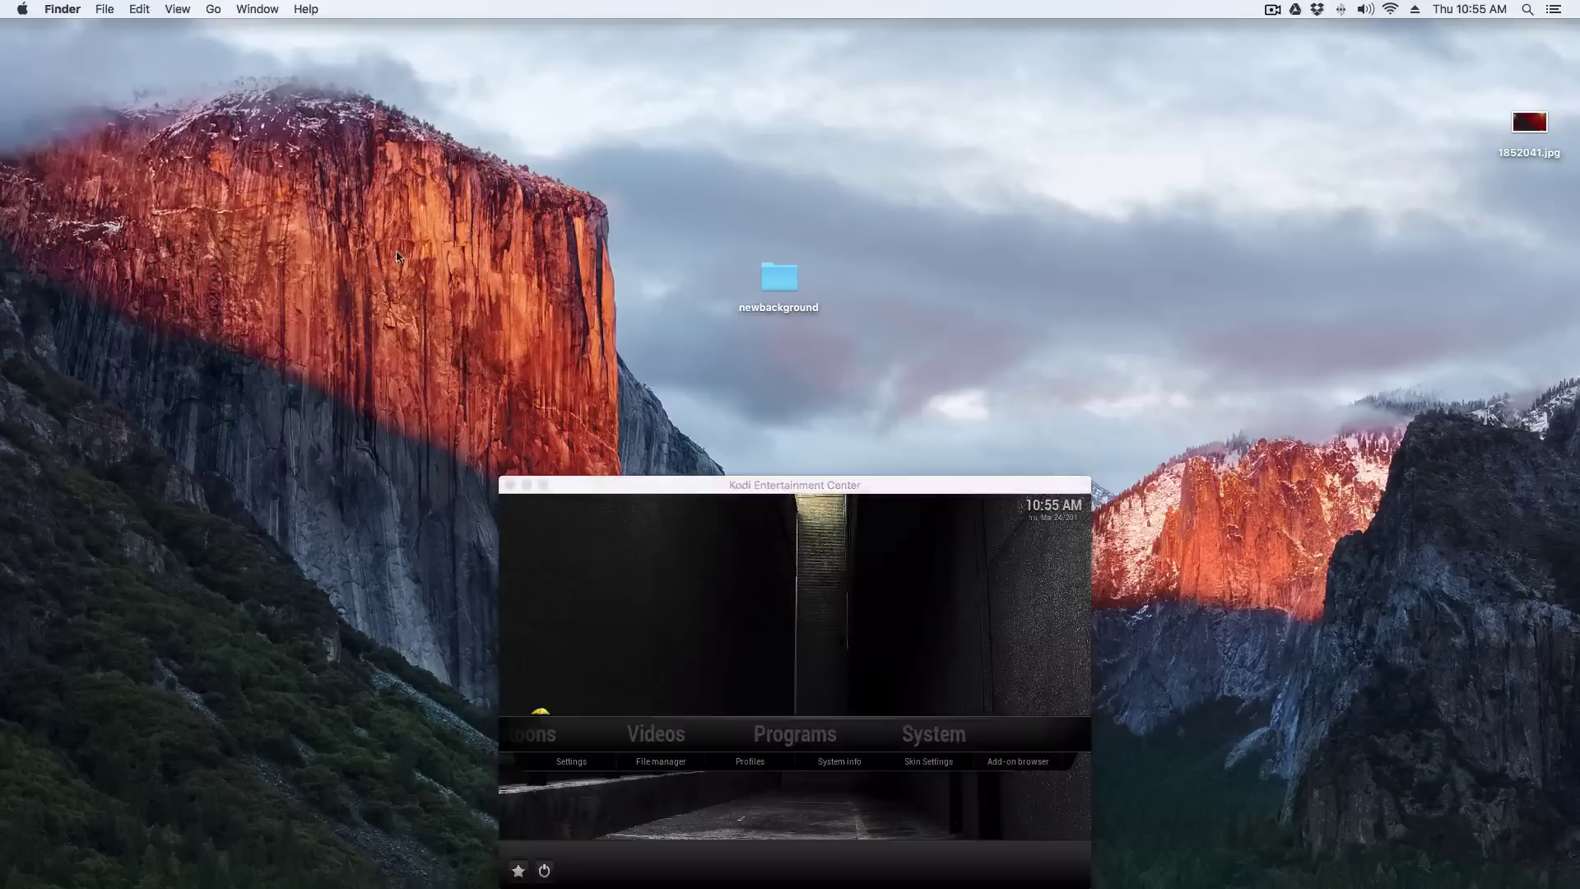
{"action": "double_click", "coordinate": [779, 274]}
- Preview several wallpaper images in the newbackground folder, from wallhaven-59571.jpg to wallhaven-162828.jpg
{"action": "left_click", "coordinate": [874, 260]}
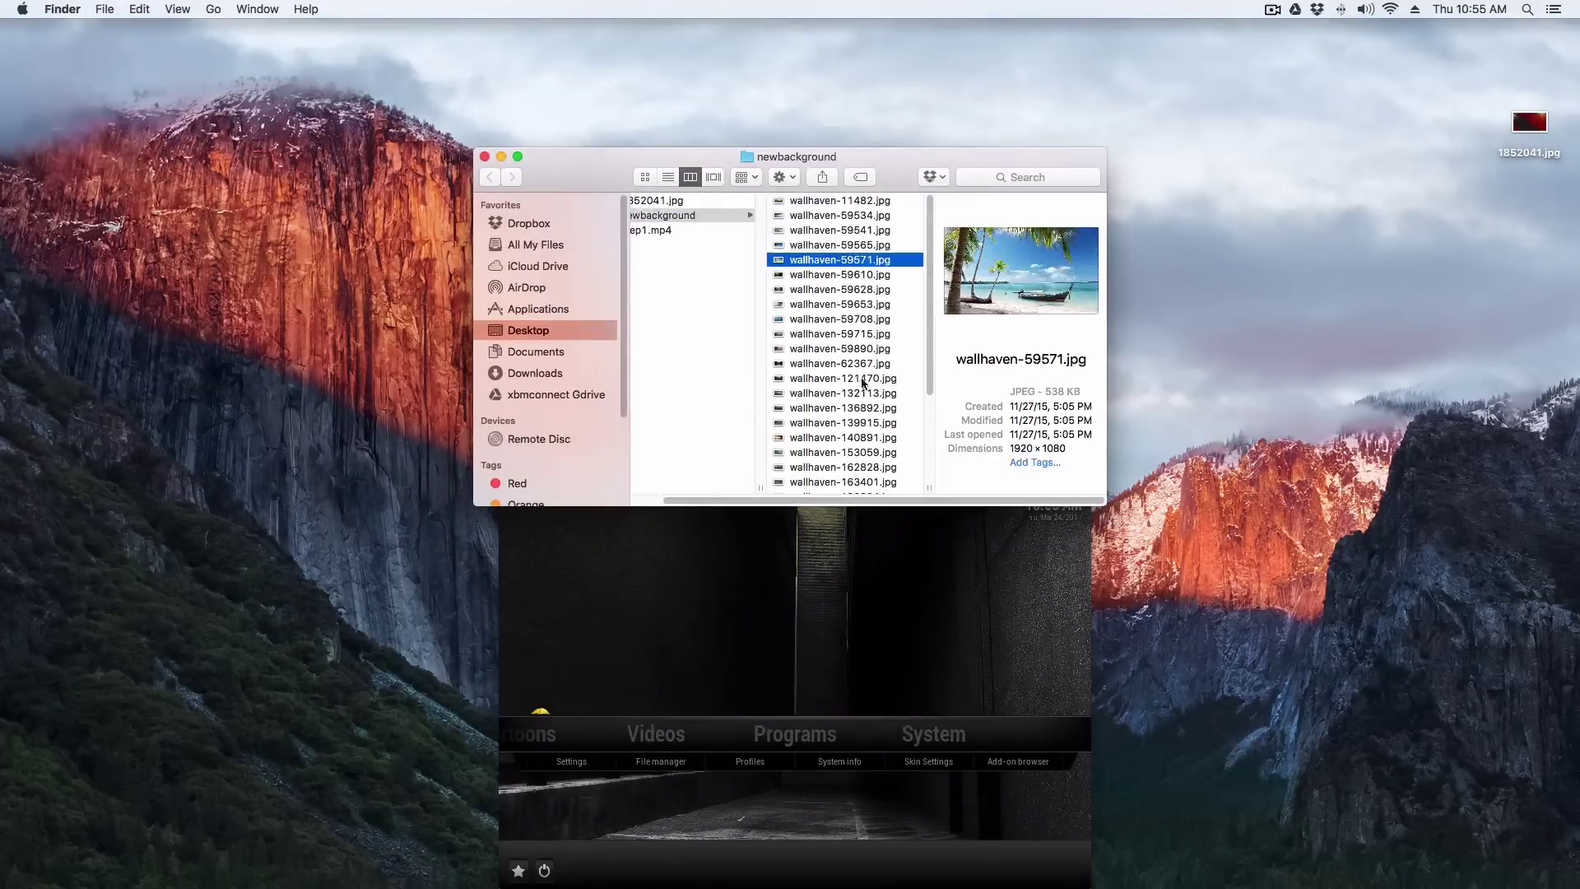
{"action": "left_click", "coordinate": [862, 381]}
{"action": "key", "text": "Down"}
{"action": "key", "text": "Down"}
{"action": "key", "text": "Down"}
{"action": "key", "text": "Down"}
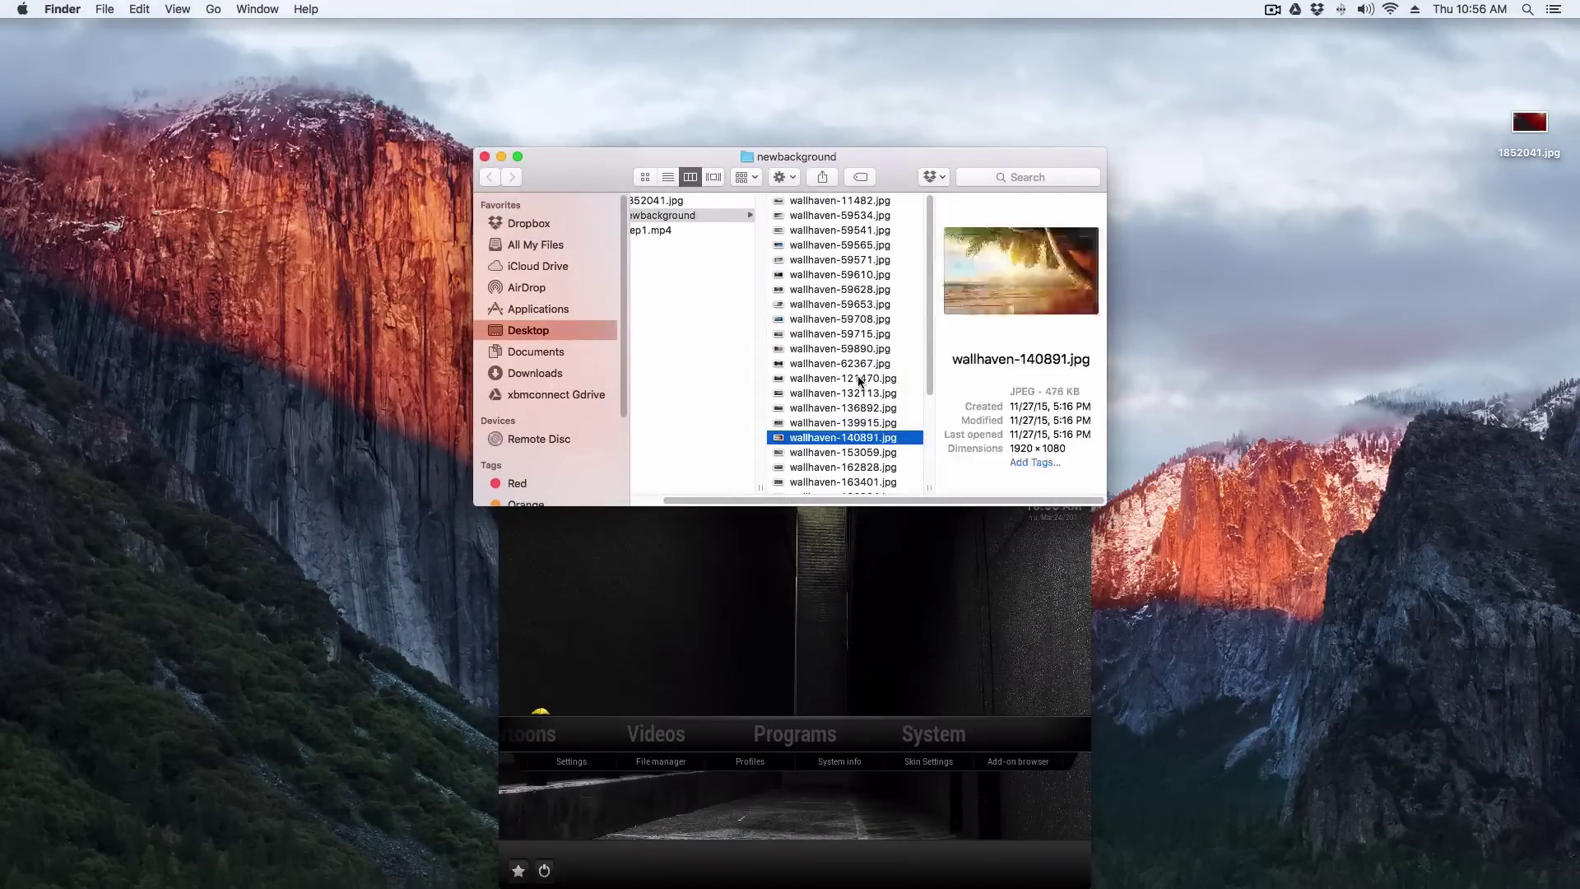
{"action": "key", "text": "Down"}
{"action": "key", "text": "Down"}
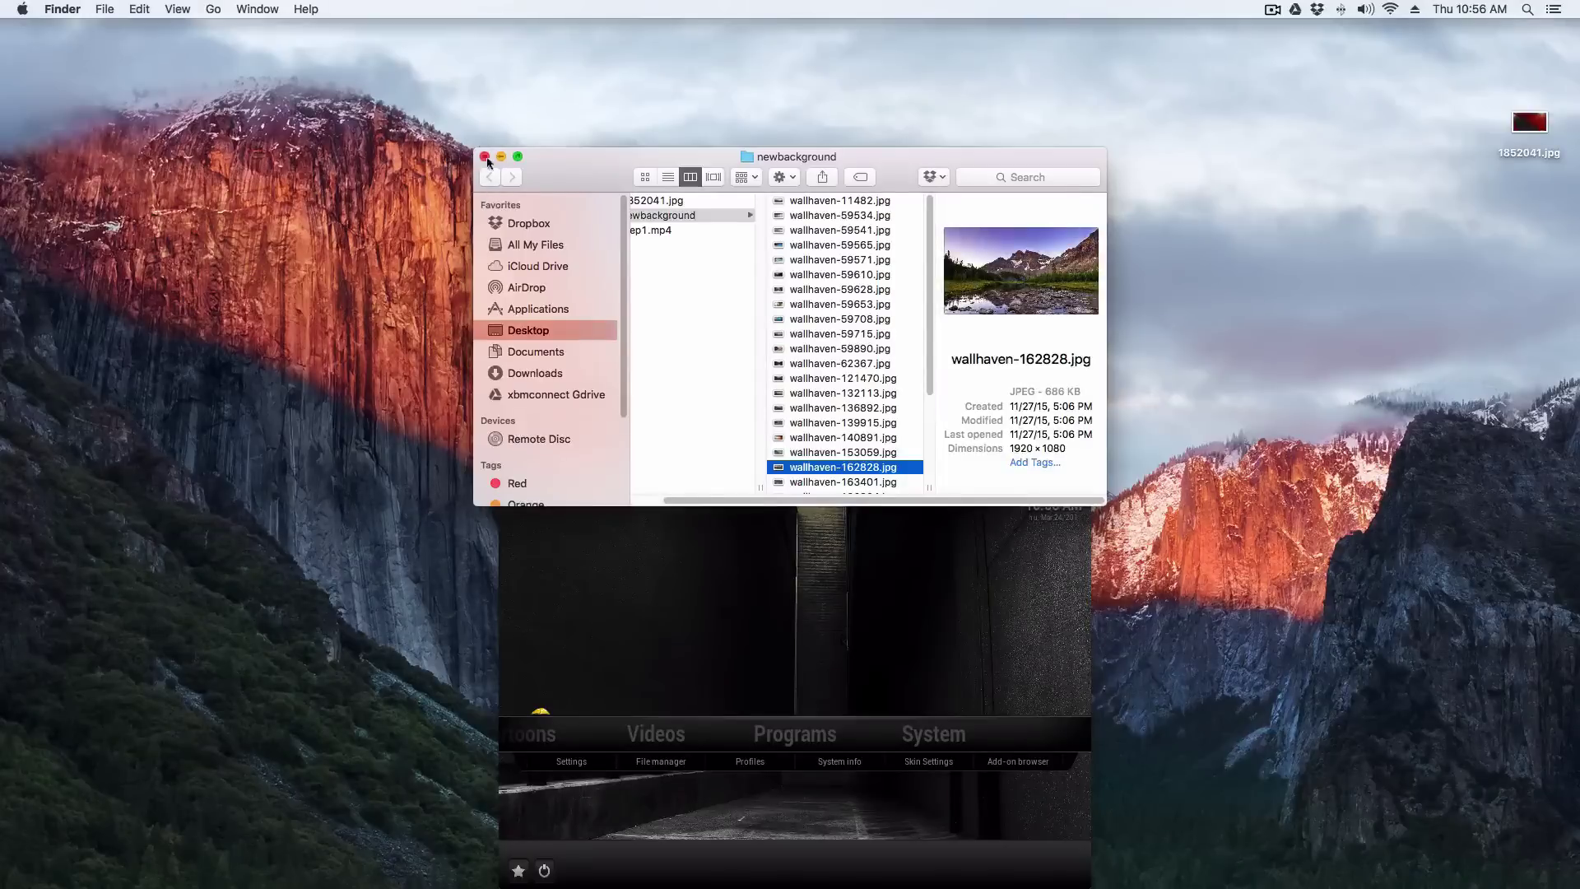
- Close the newbackground folder window and return Kodi to full screen
{"action": "left_click", "coordinate": [485, 157]}
{"action": "left_click", "coordinate": [913, 592]}
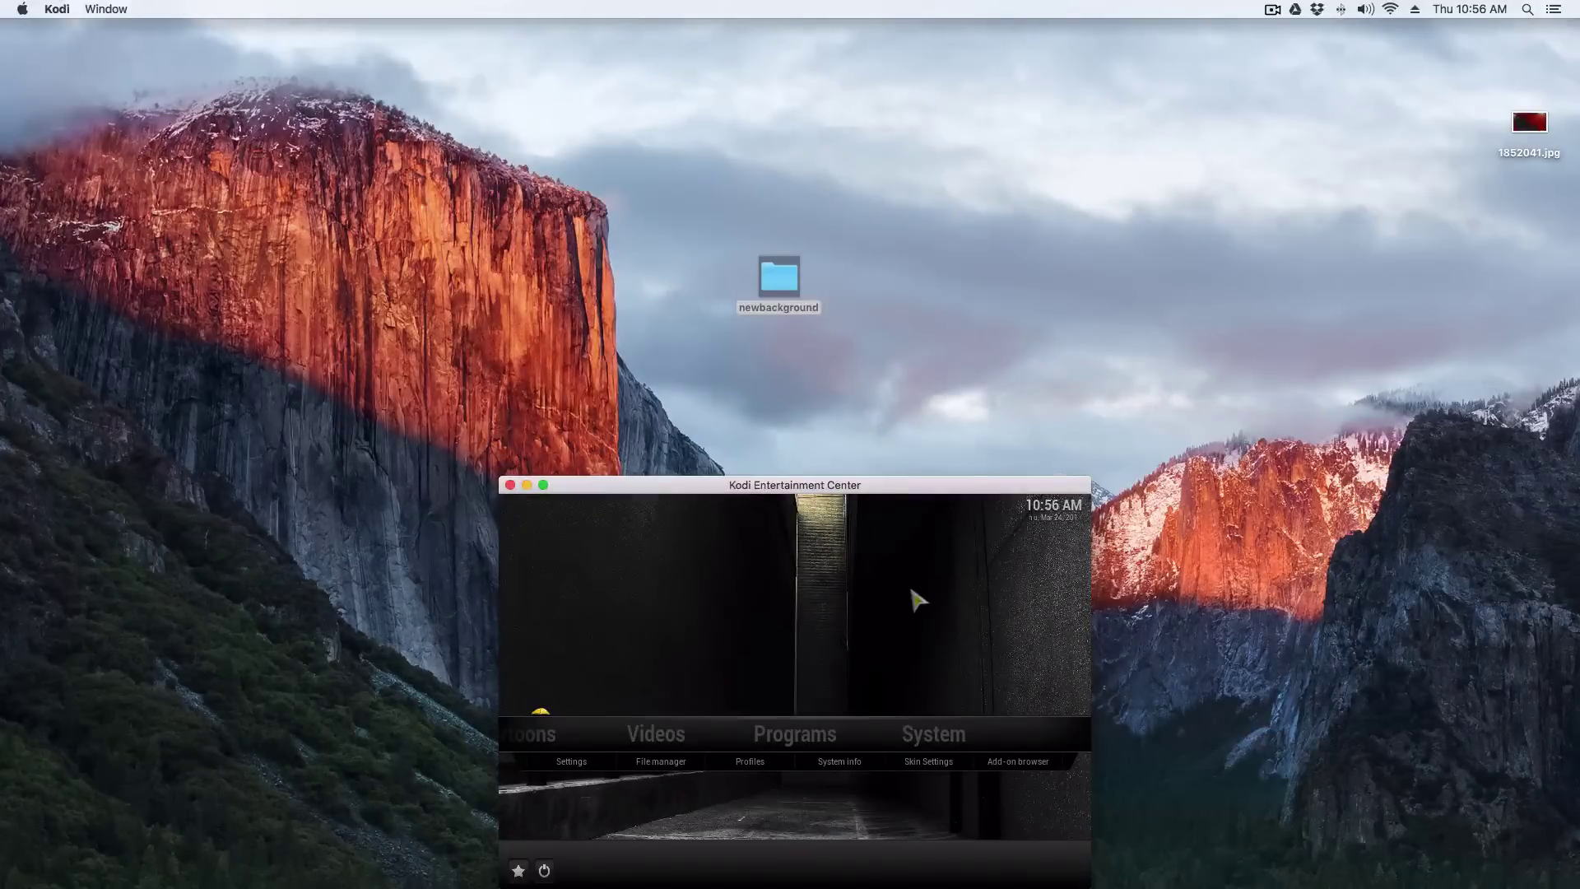
{"action": "key", "text": "backslash"}
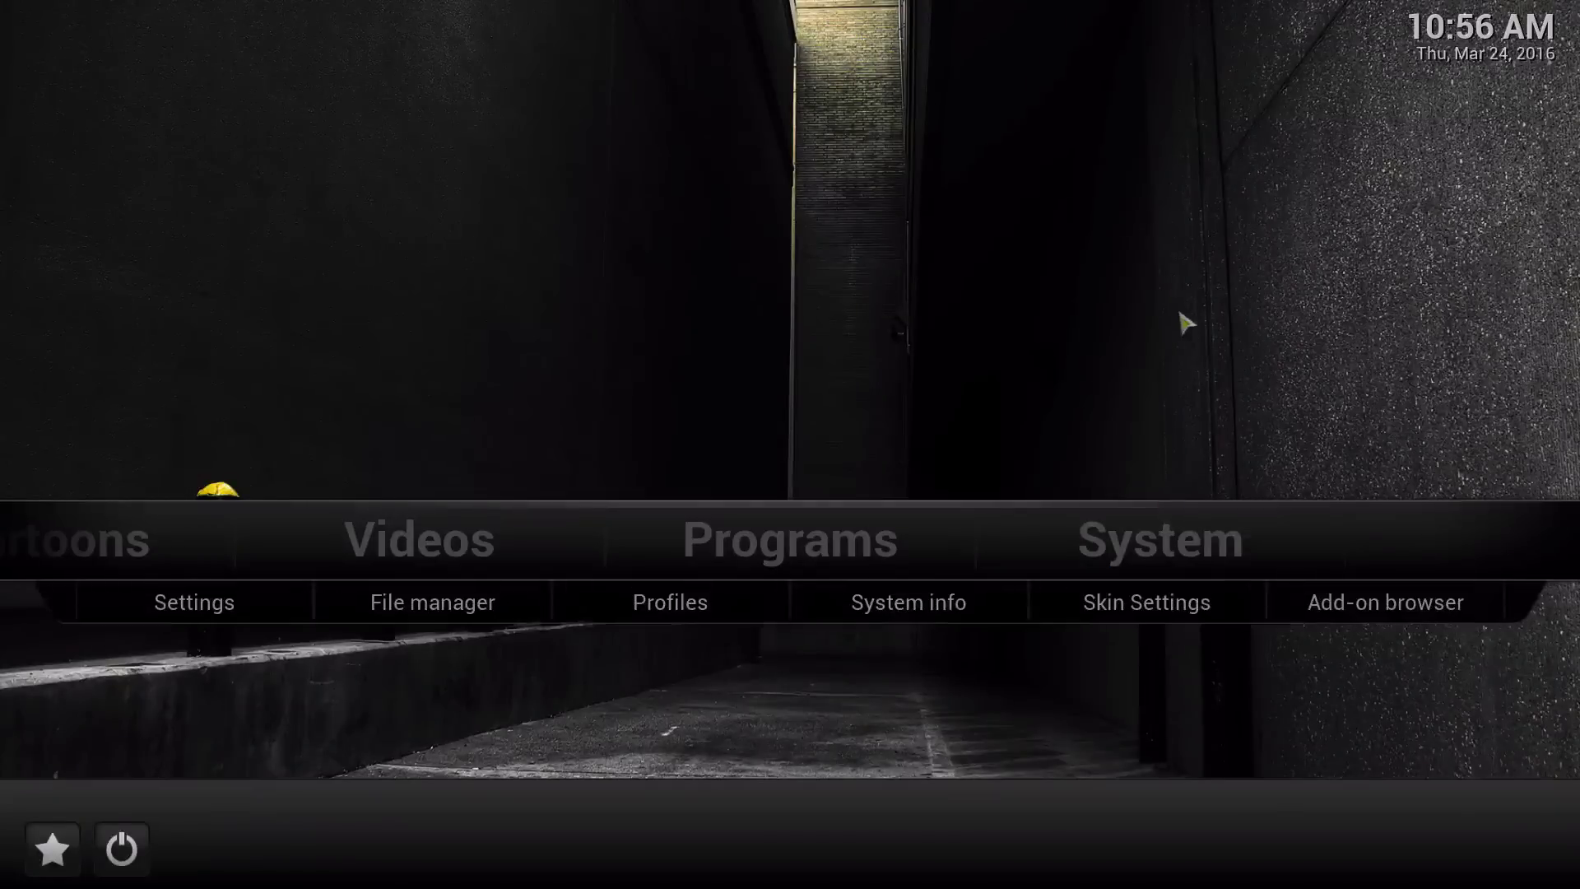
- Open the Skin Settings of the System section and show the Background Artwork category
{"action": "key", "text": "Up"}
{"action": "key", "text": "Down"}
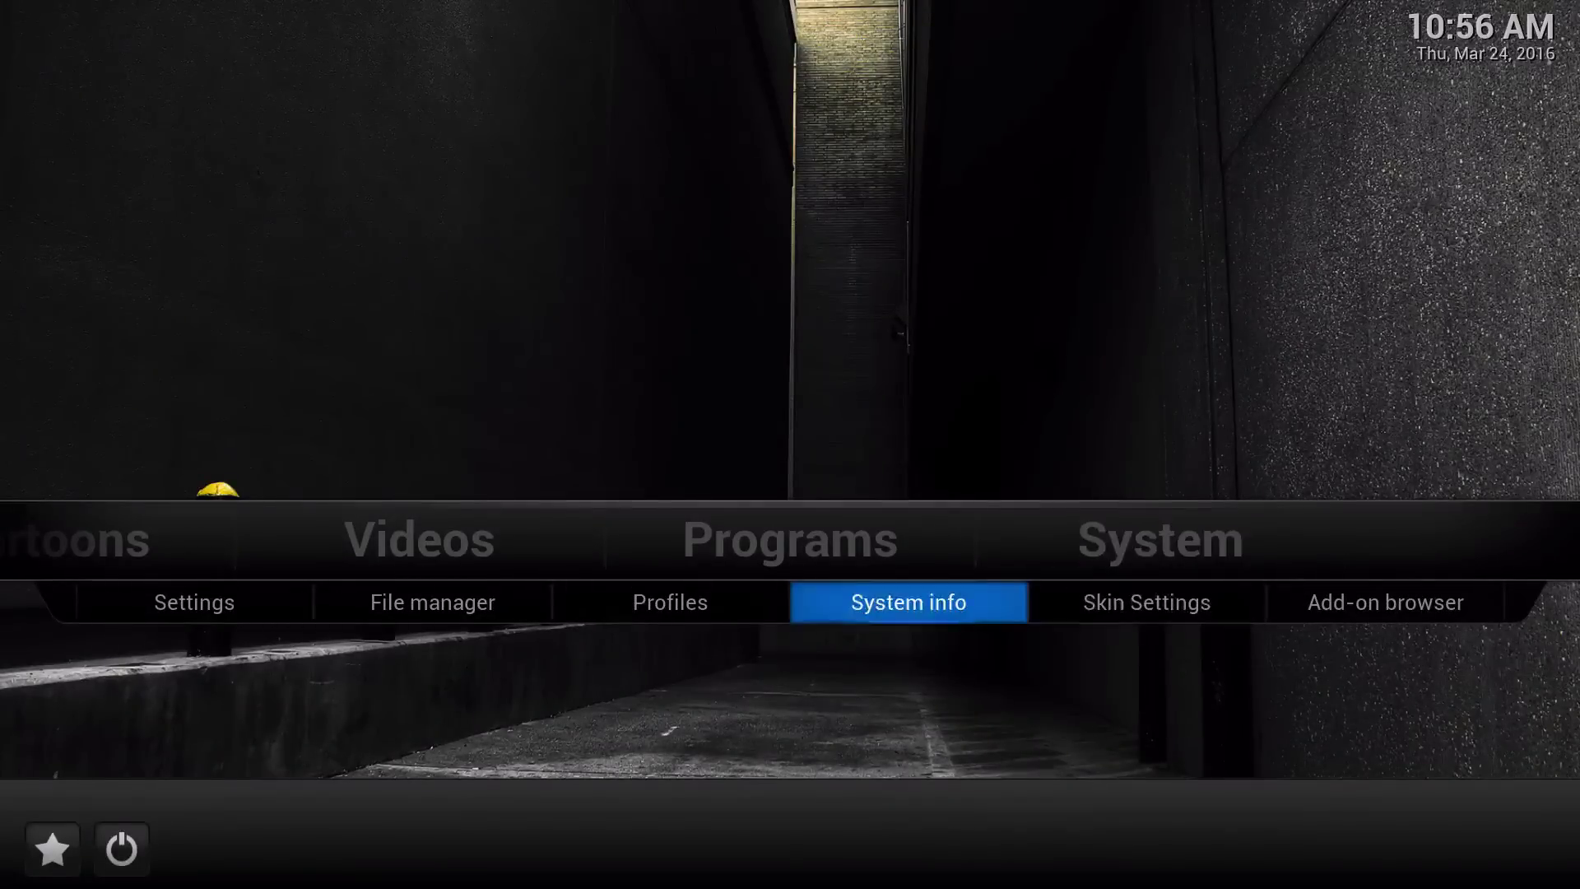
{"action": "key", "text": "Right"}
{"action": "key", "text": "Return"}
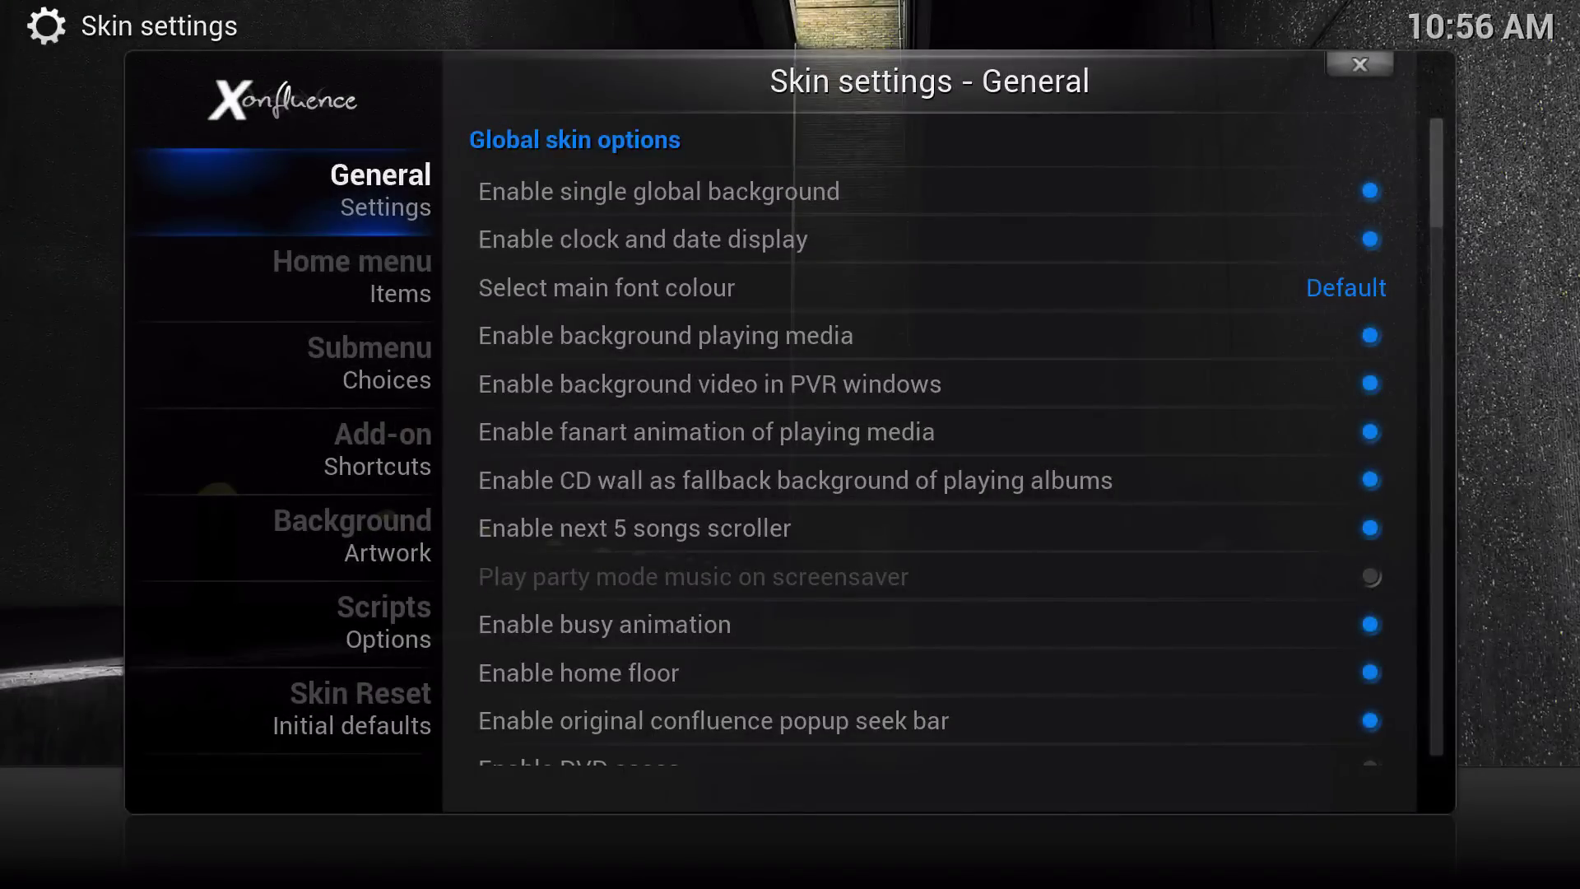
{"action": "key", "text": "Down"}
{"action": "key", "text": "Down"}
{"action": "key", "text": "Down"}
{"action": "key", "text": "Down"}
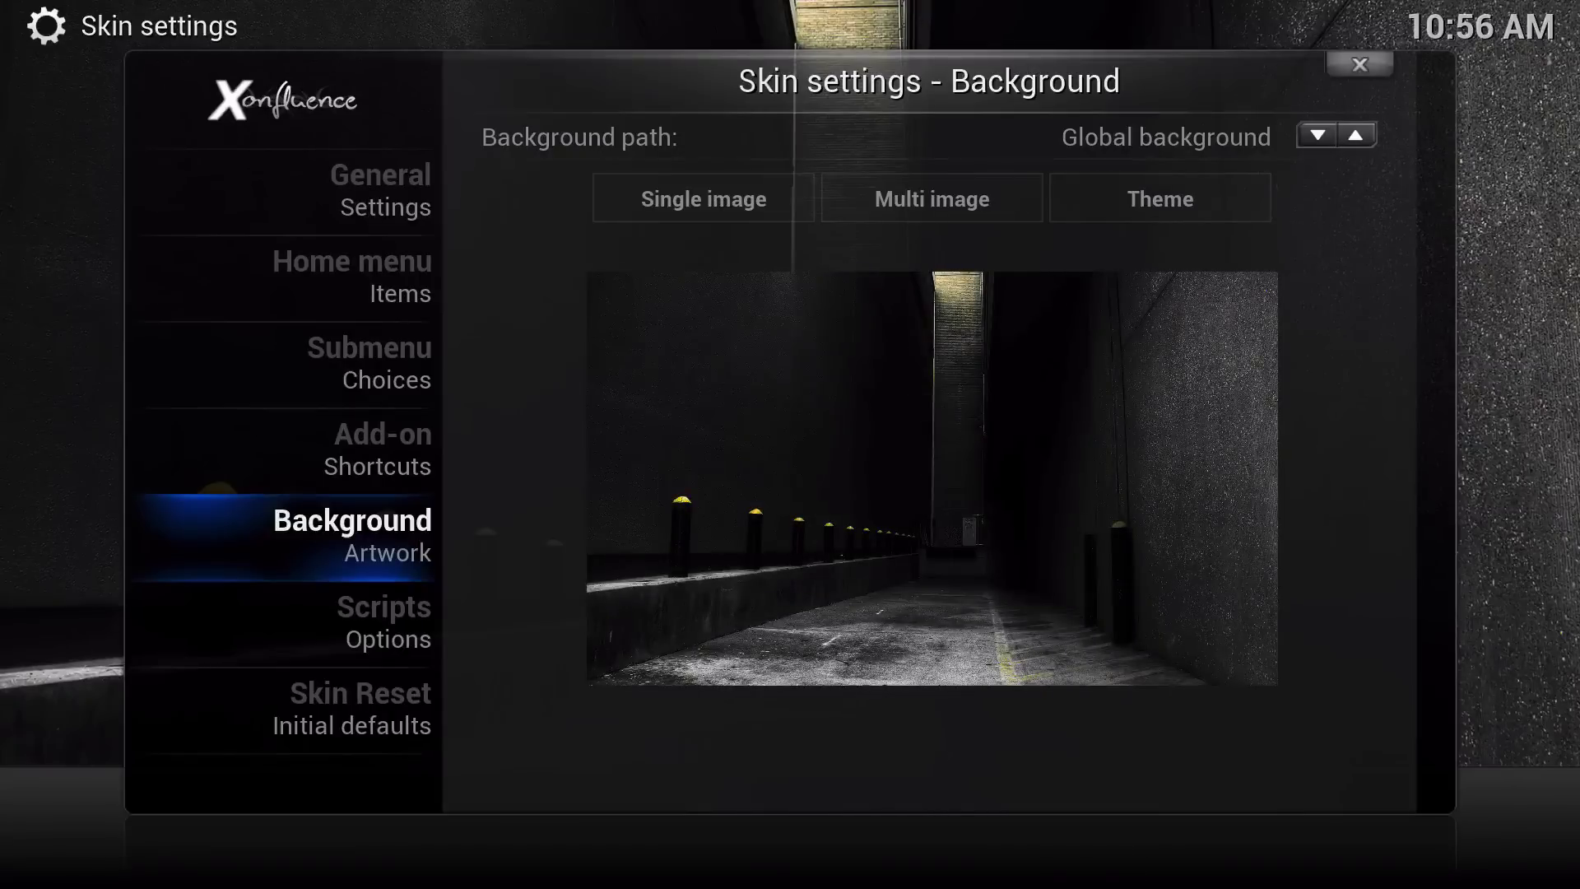
- Look through the background path choices, switching from Global background to Startup and back
{"action": "key", "text": "Right"}
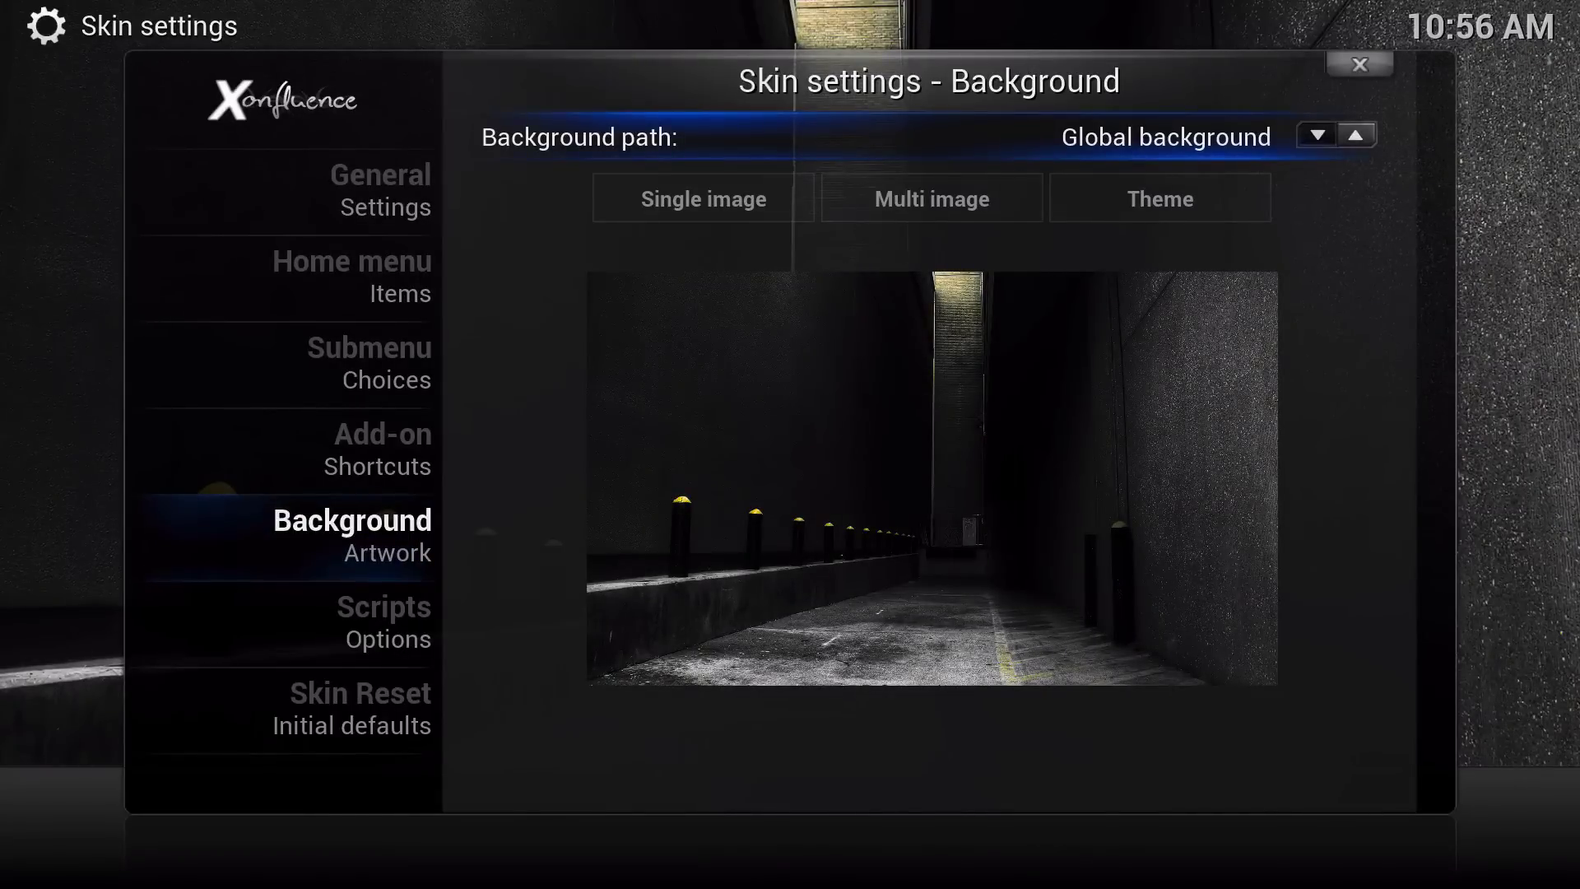
{"action": "key", "text": "Down"}
{"action": "key", "text": "Right"}
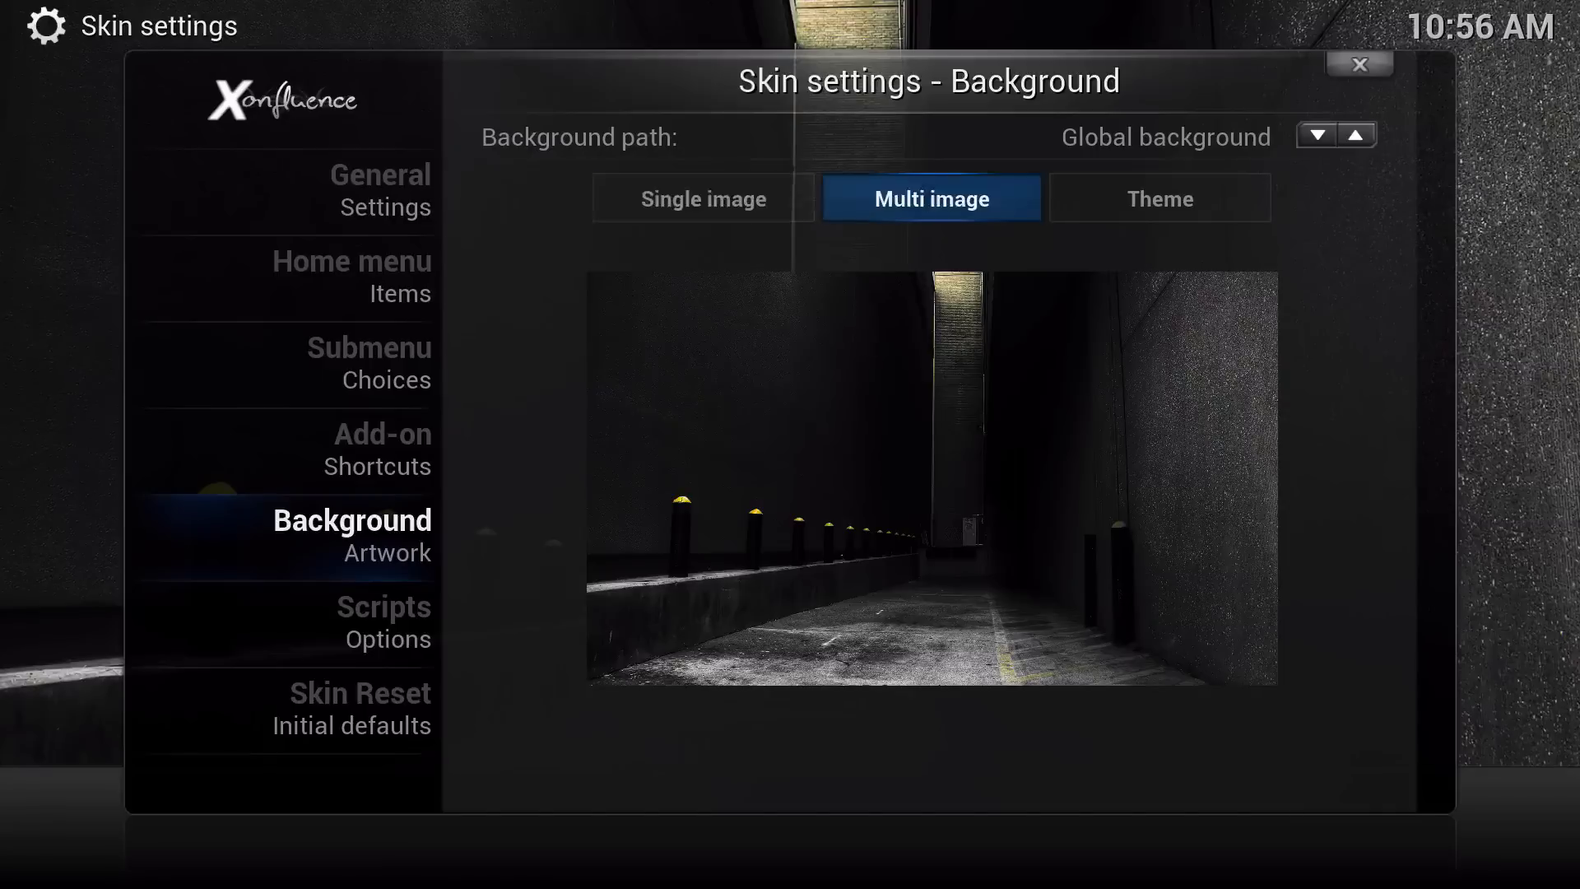
{"action": "key", "text": "Up"}
{"action": "key", "text": "Right"}
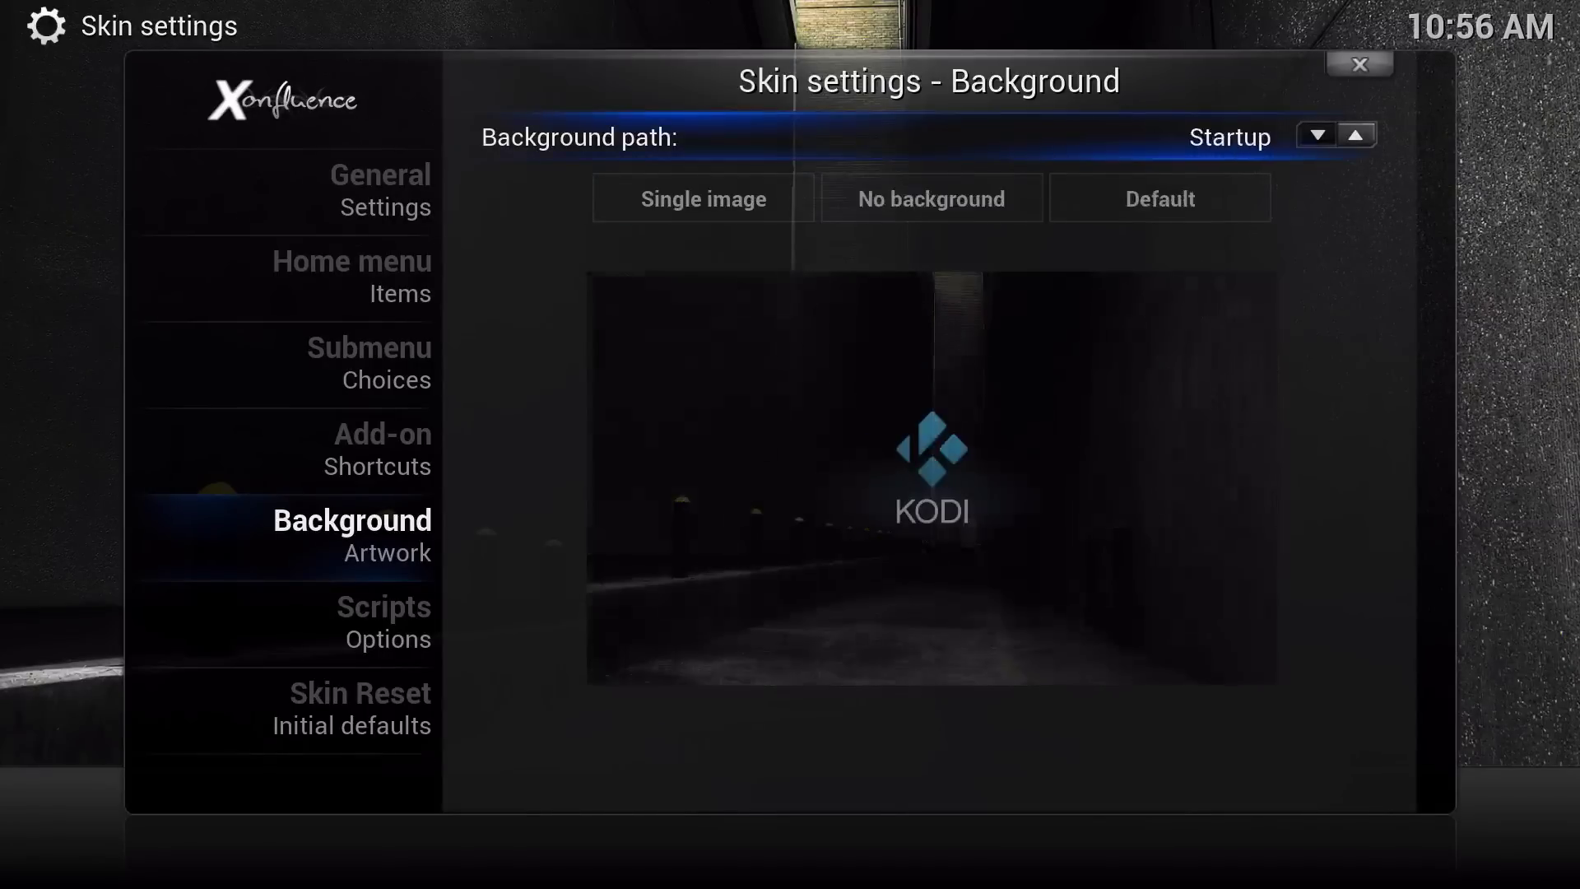
{"action": "key", "text": "Left"}
{"action": "key", "text": "Right"}
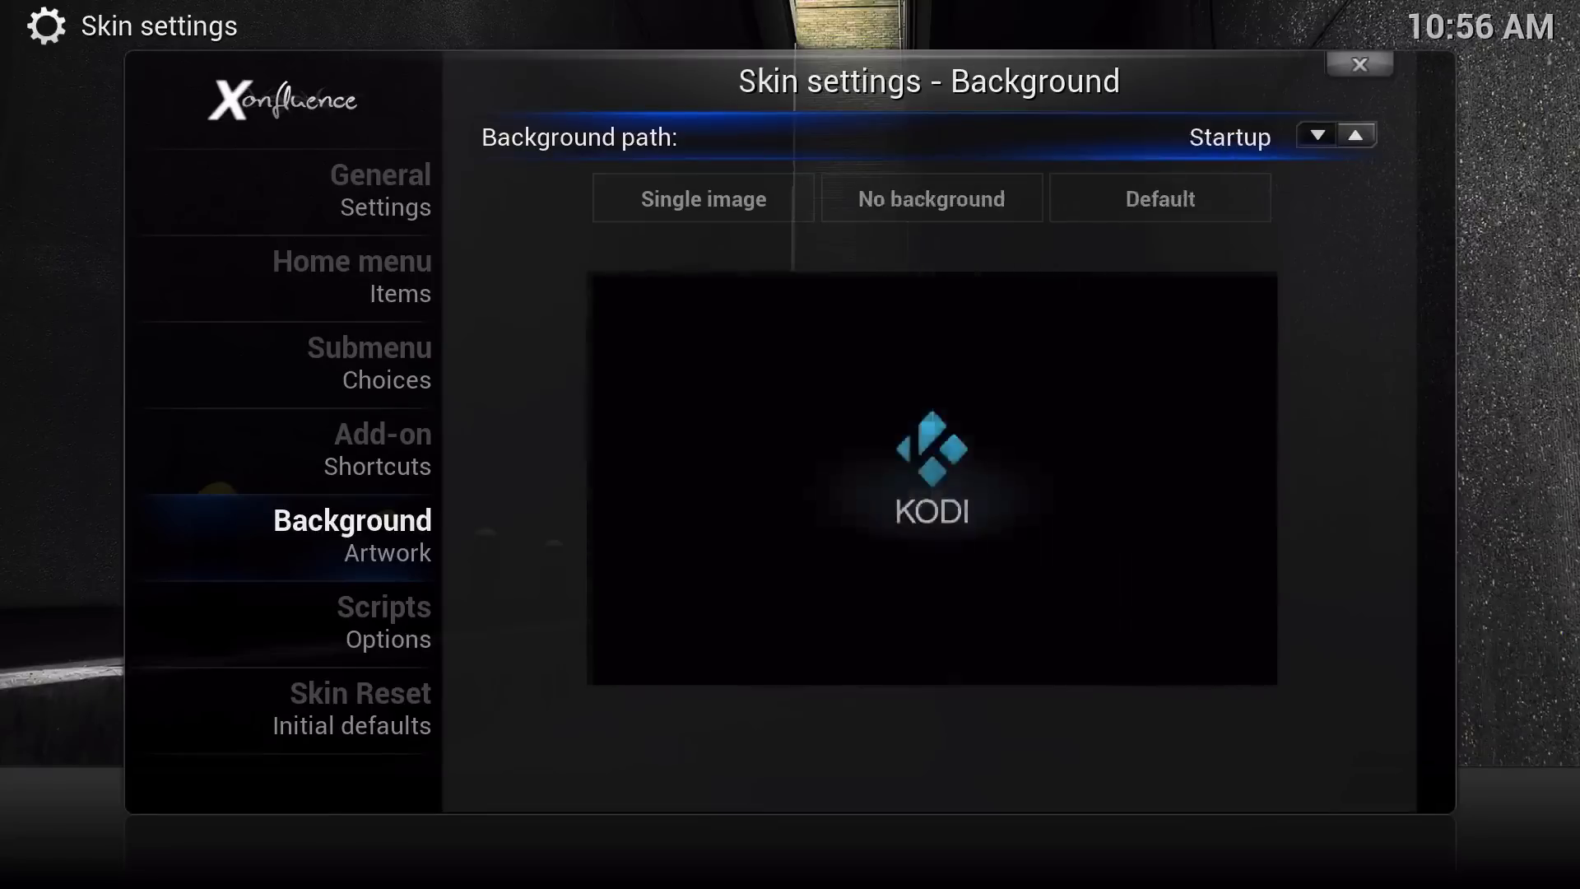
{"action": "key", "text": "Left"}
- Look over the Single image, Multi image and Theme options for the global background
{"action": "key", "text": "Down"}
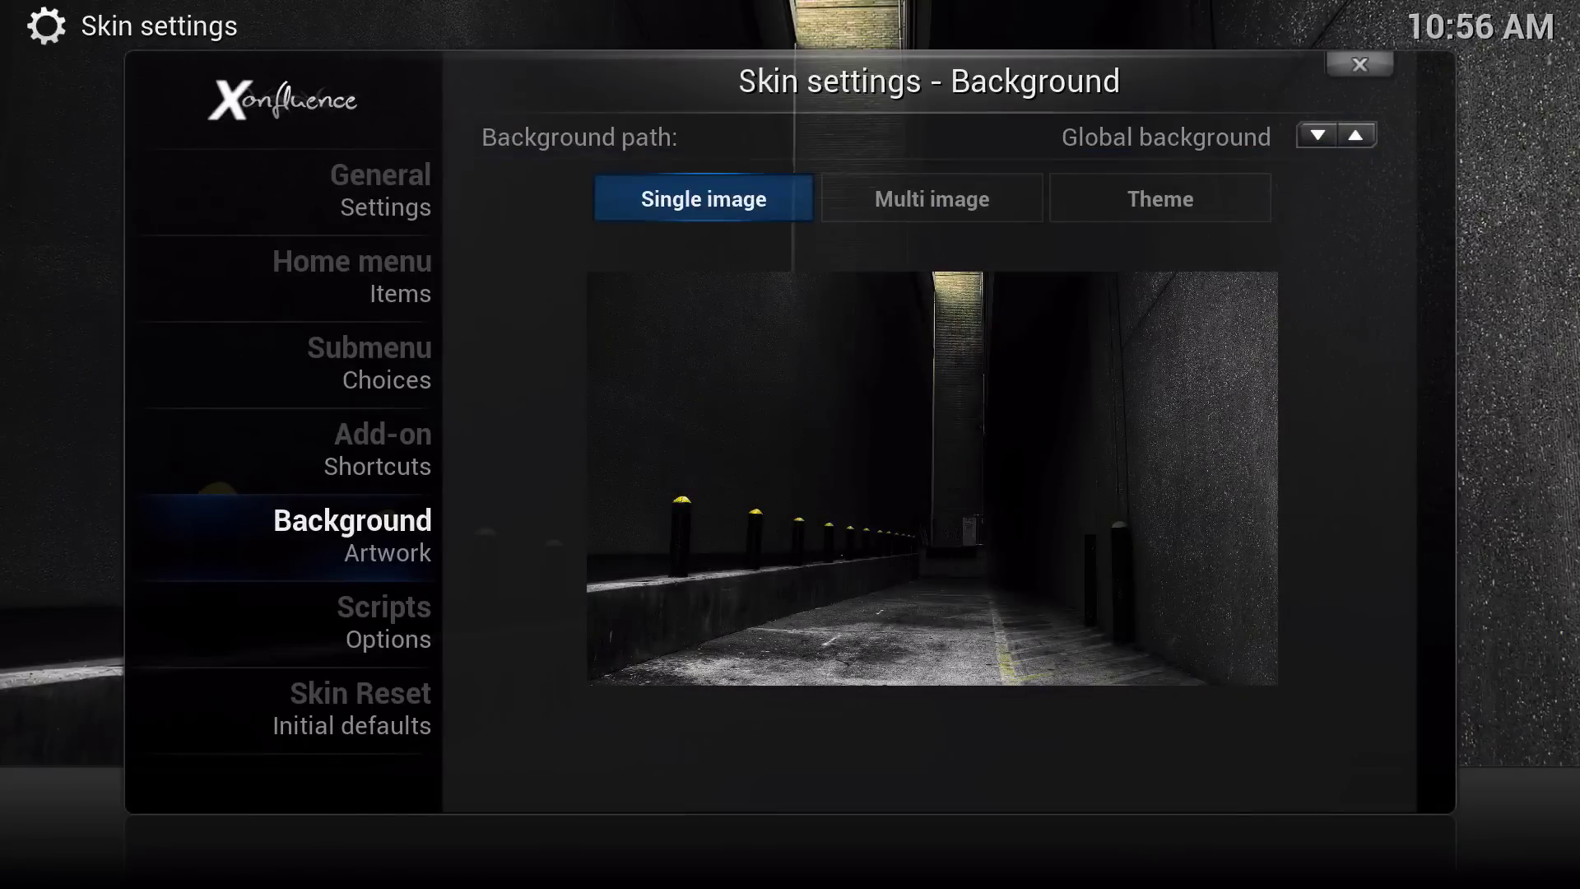
{"action": "key", "text": "Right"}
{"action": "key", "text": "Left"}
{"action": "key", "text": "Right"}
{"action": "key", "text": "Right"}
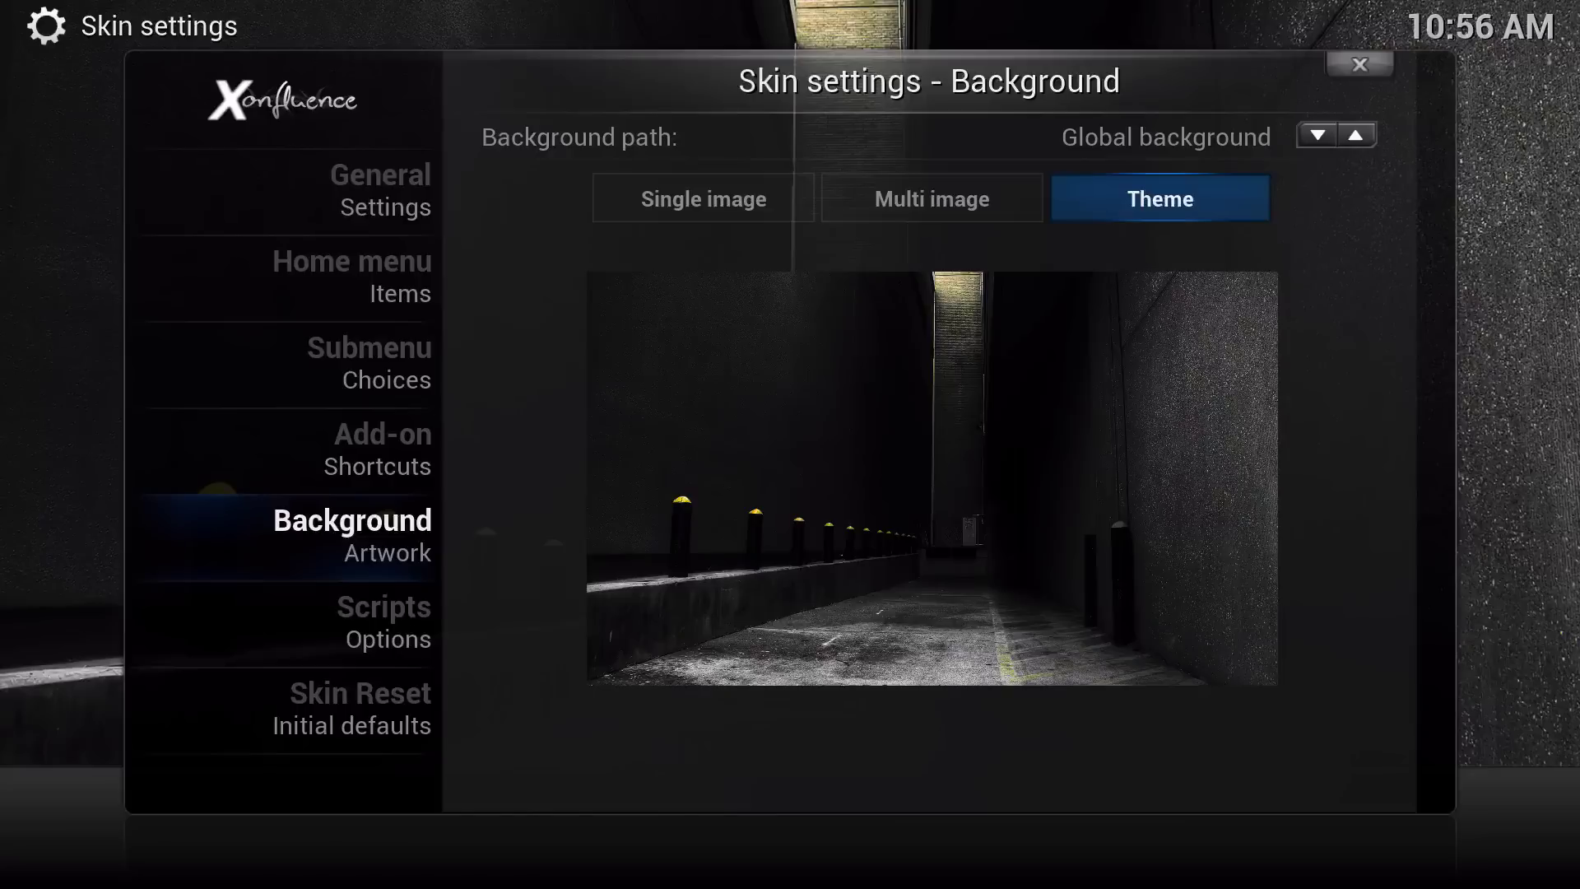
{"action": "key", "text": "Right"}
{"action": "key", "text": "Right"}
{"action": "key", "text": "Left"}
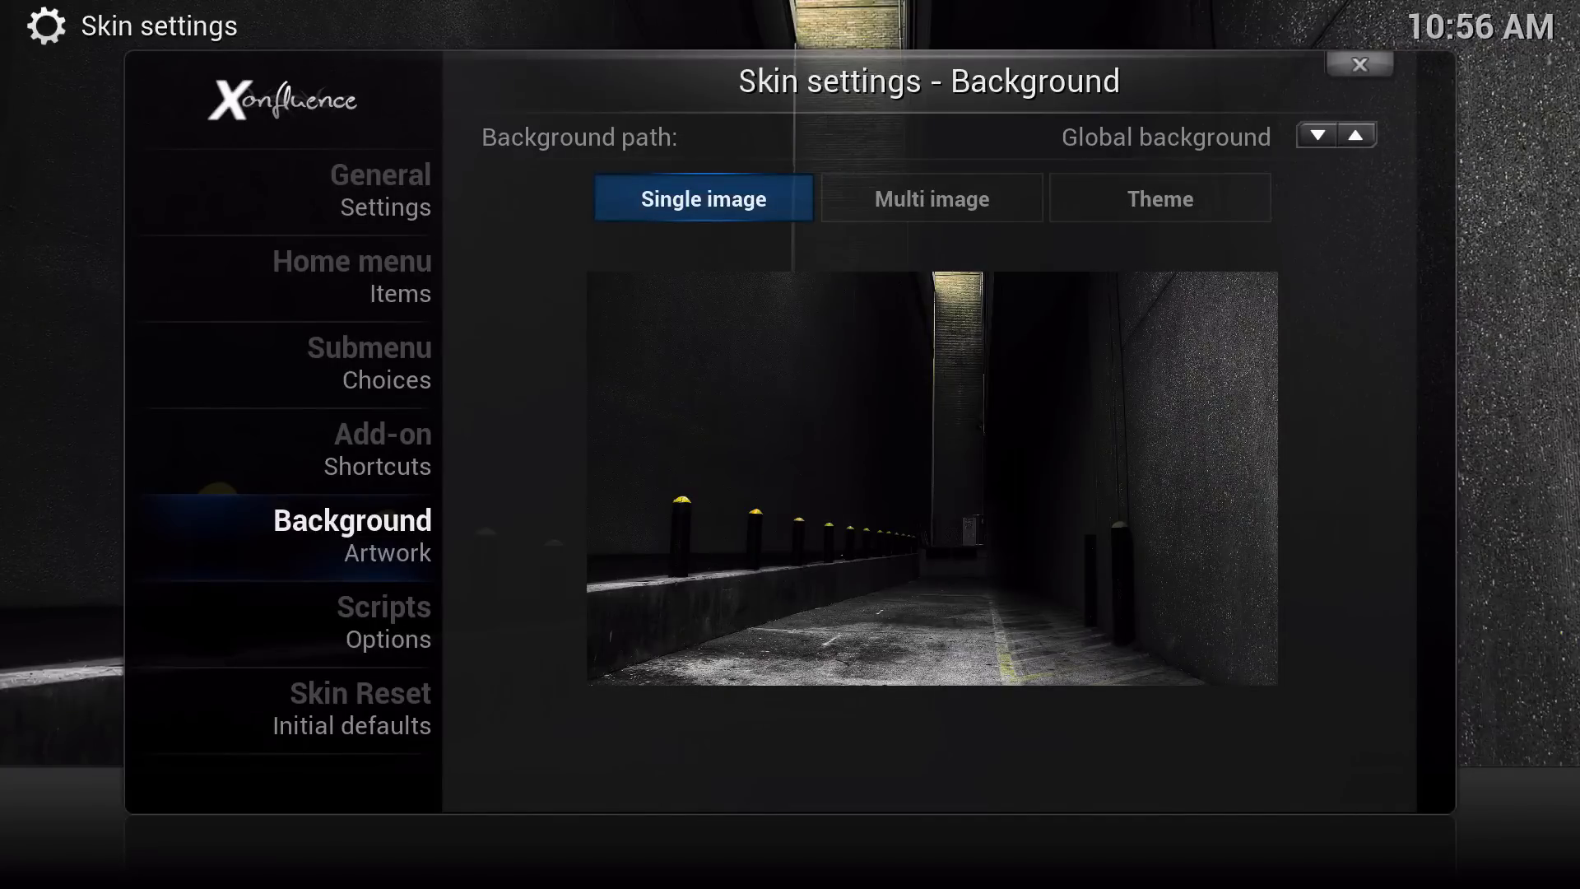
- Browse the skin's own background images for a single image, cancel the choice and leave the skin settings
{"action": "key", "text": "Return"}
{"action": "key", "text": "Up"}
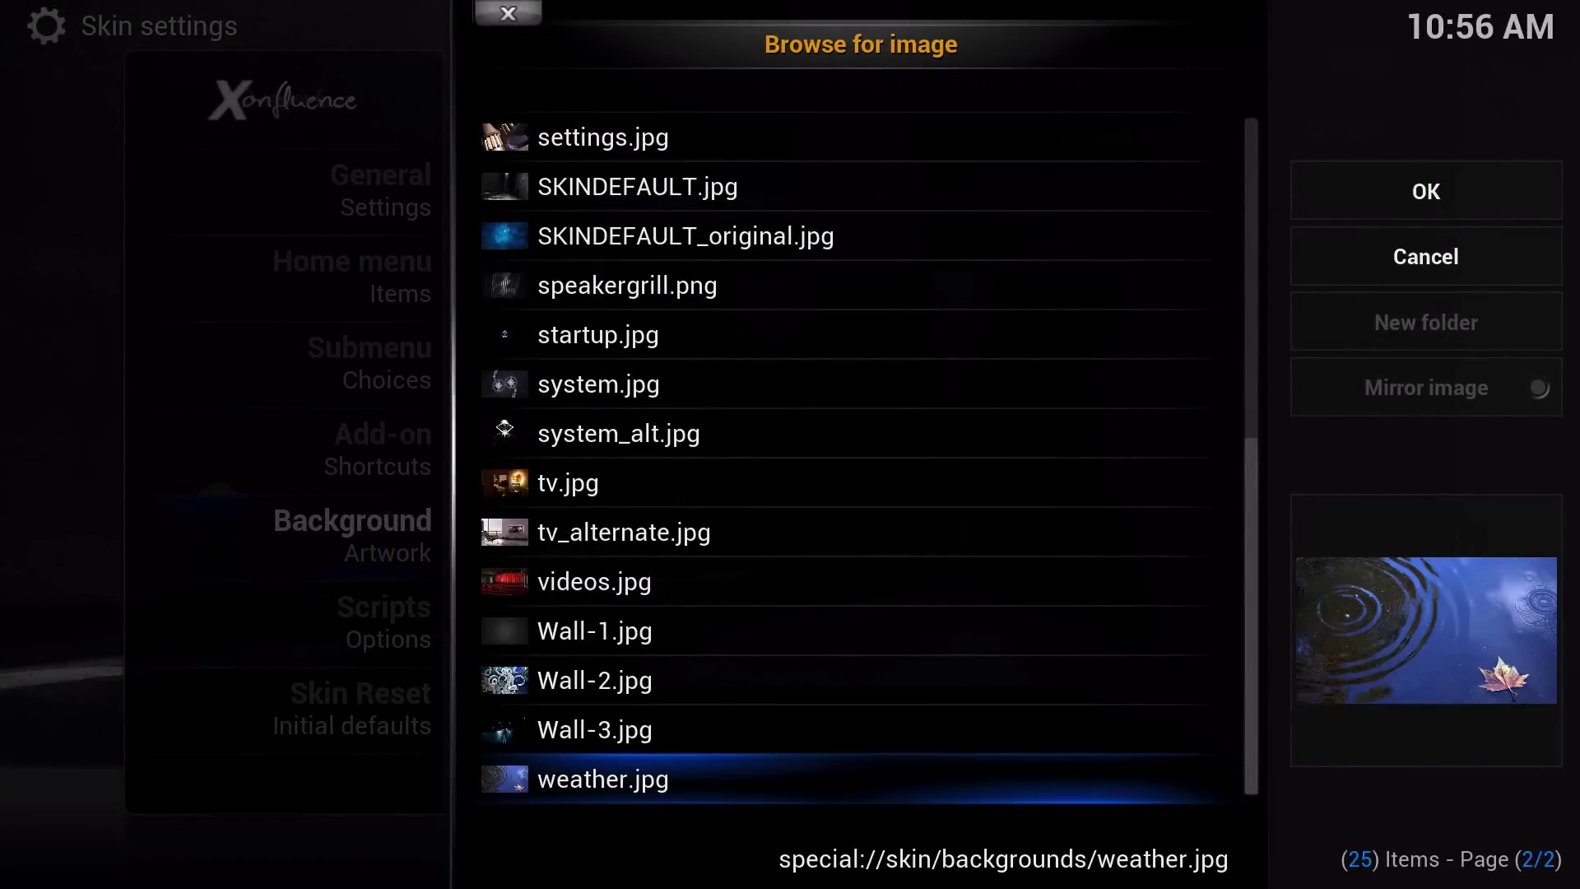
{"action": "key", "text": "Down"}
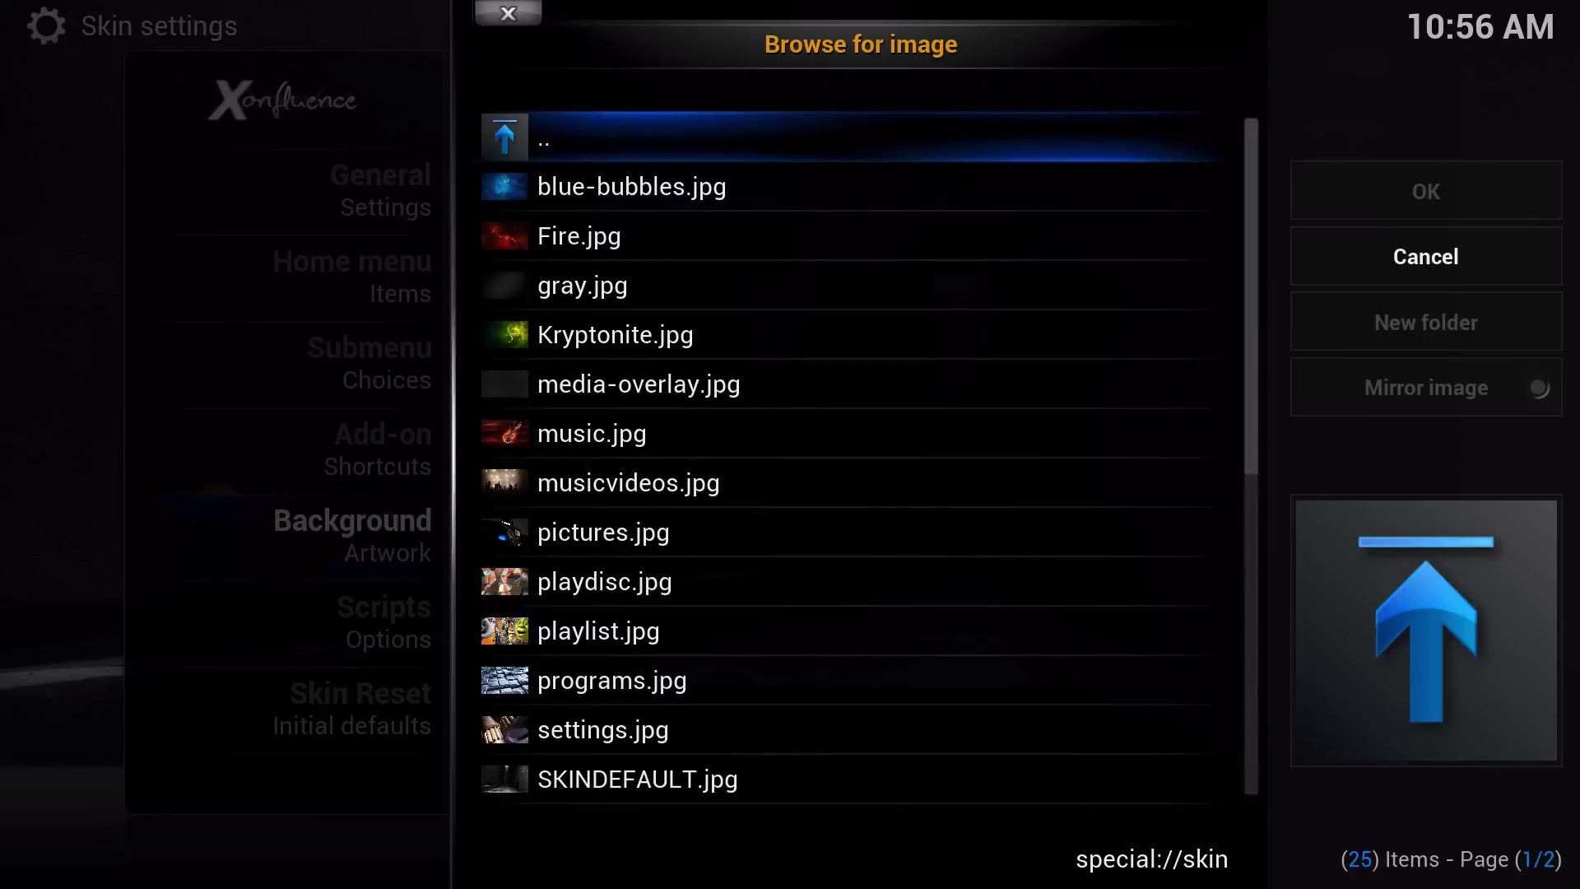
{"action": "key", "text": "Escape"}
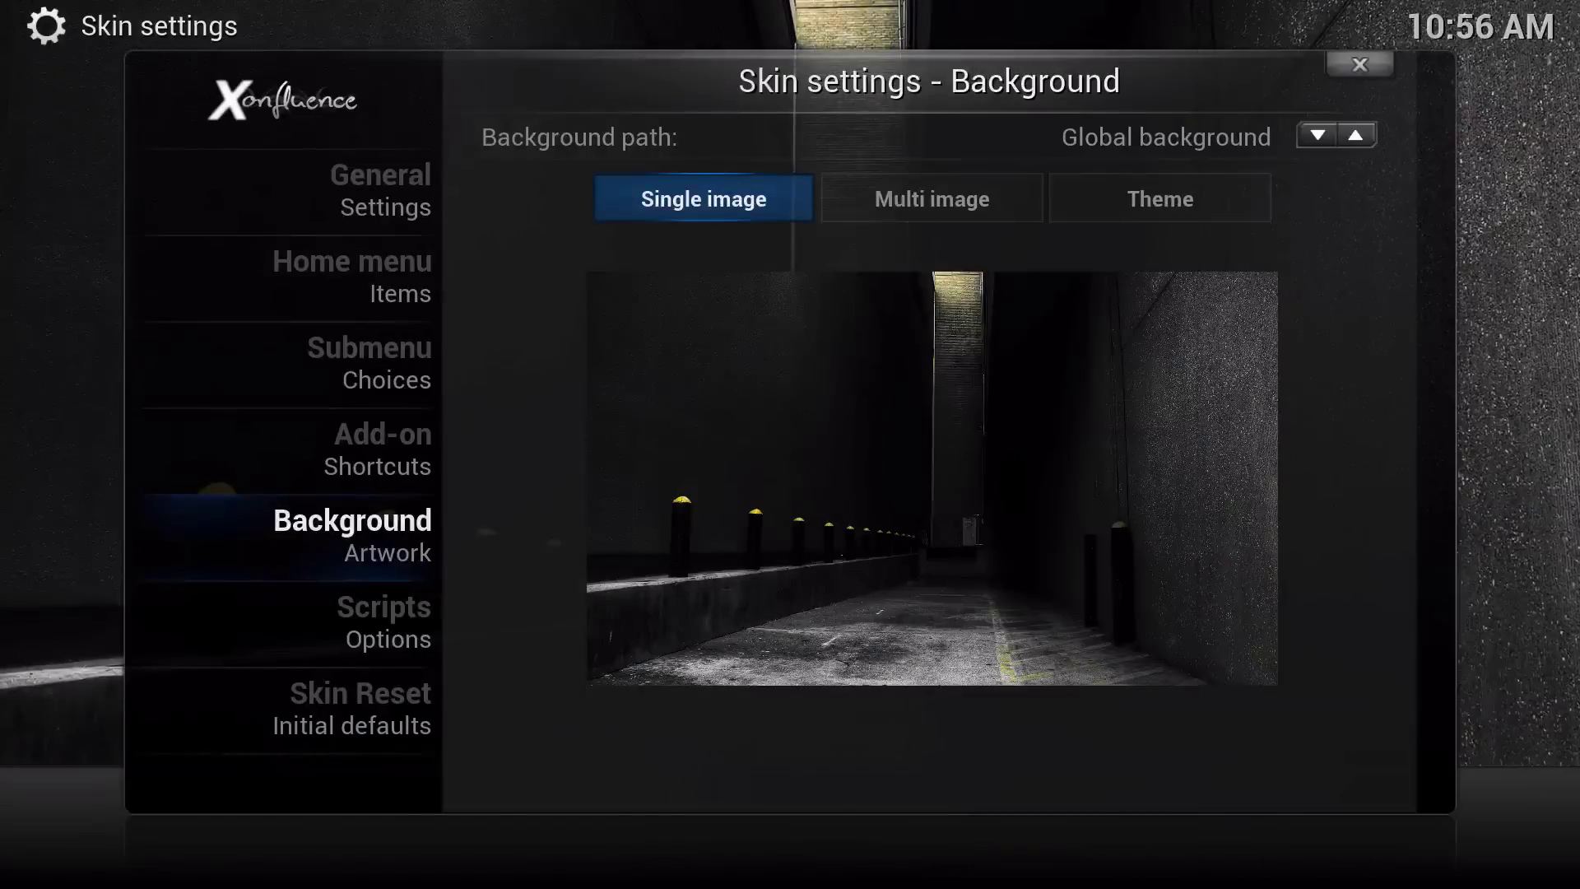
{"action": "key", "text": "Escape"}
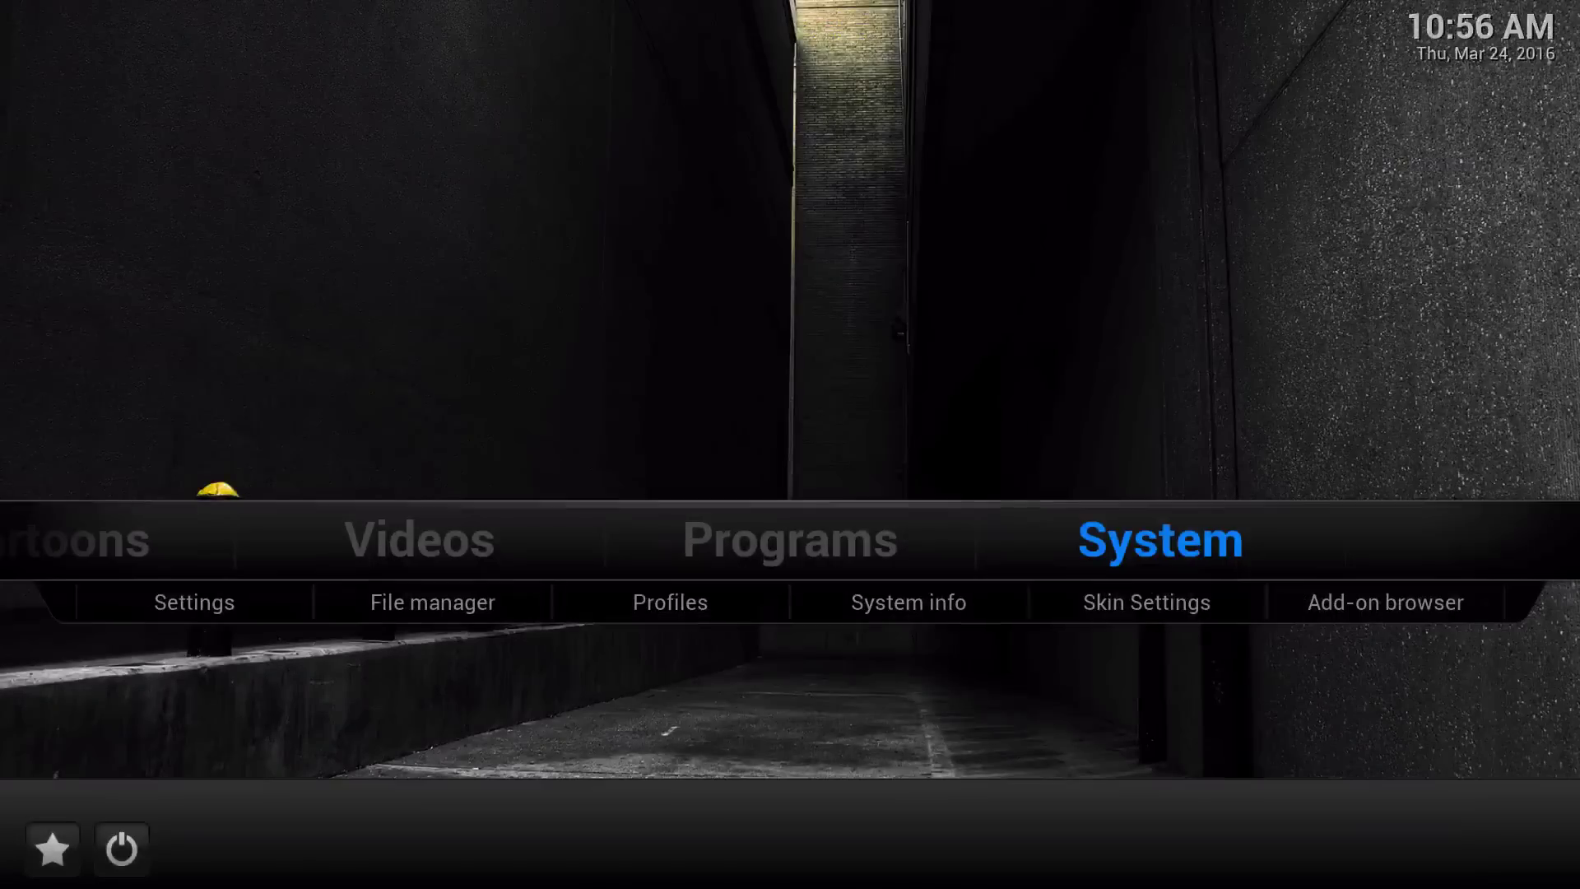
- Take Kodi out of full screen, move the newbackground folder out of view and bring 1852041.jpg further into the desktop
{"action": "key", "text": "backslash"}
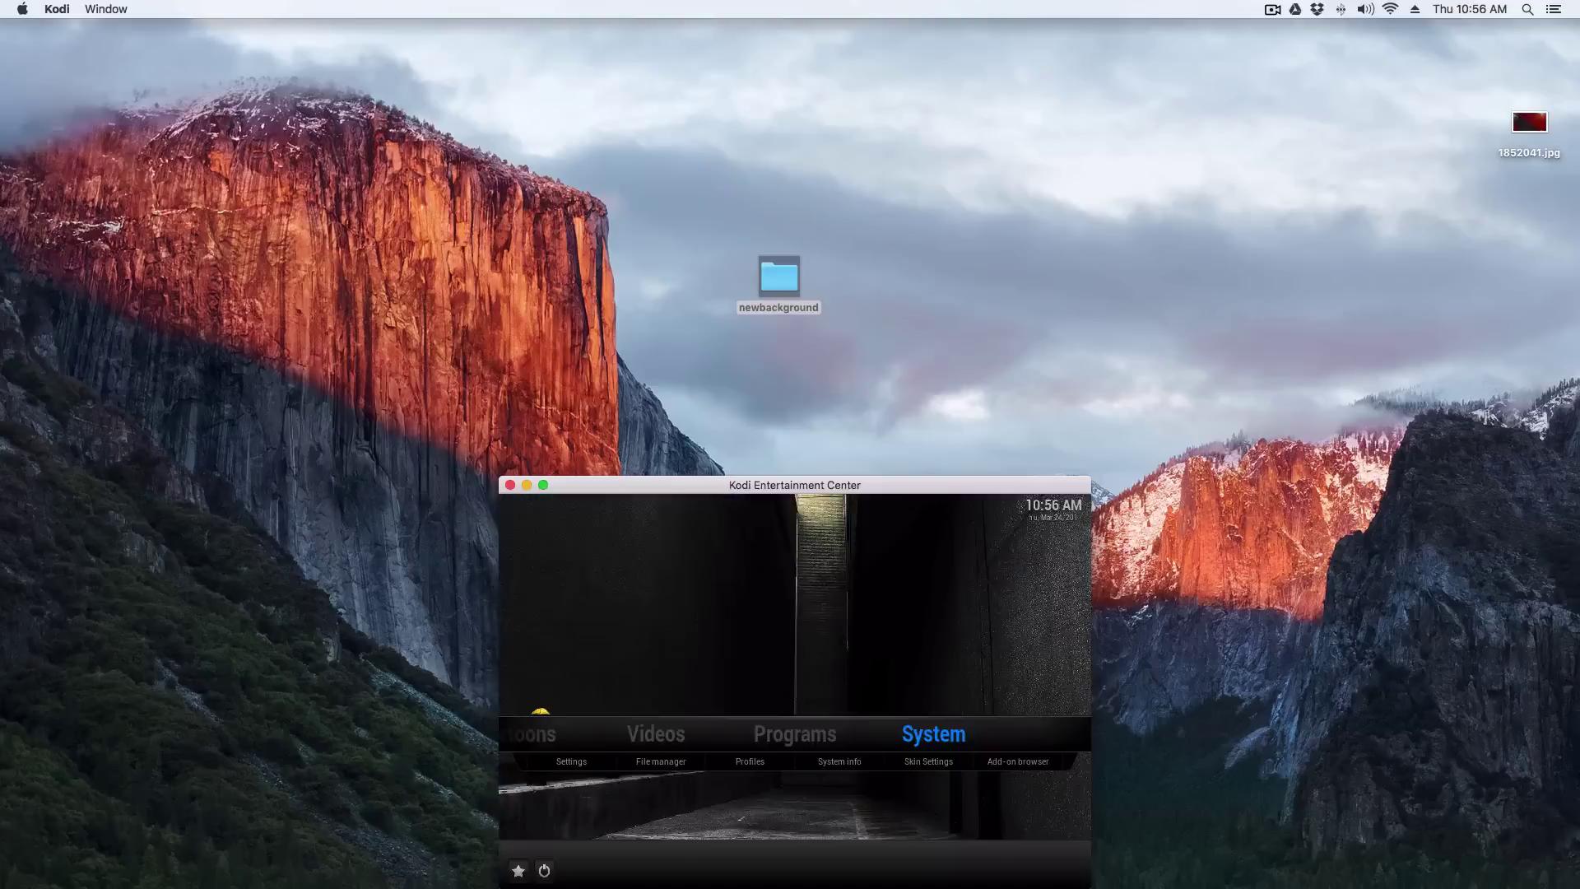
{"action": "left_click", "coordinate": [779, 280]}
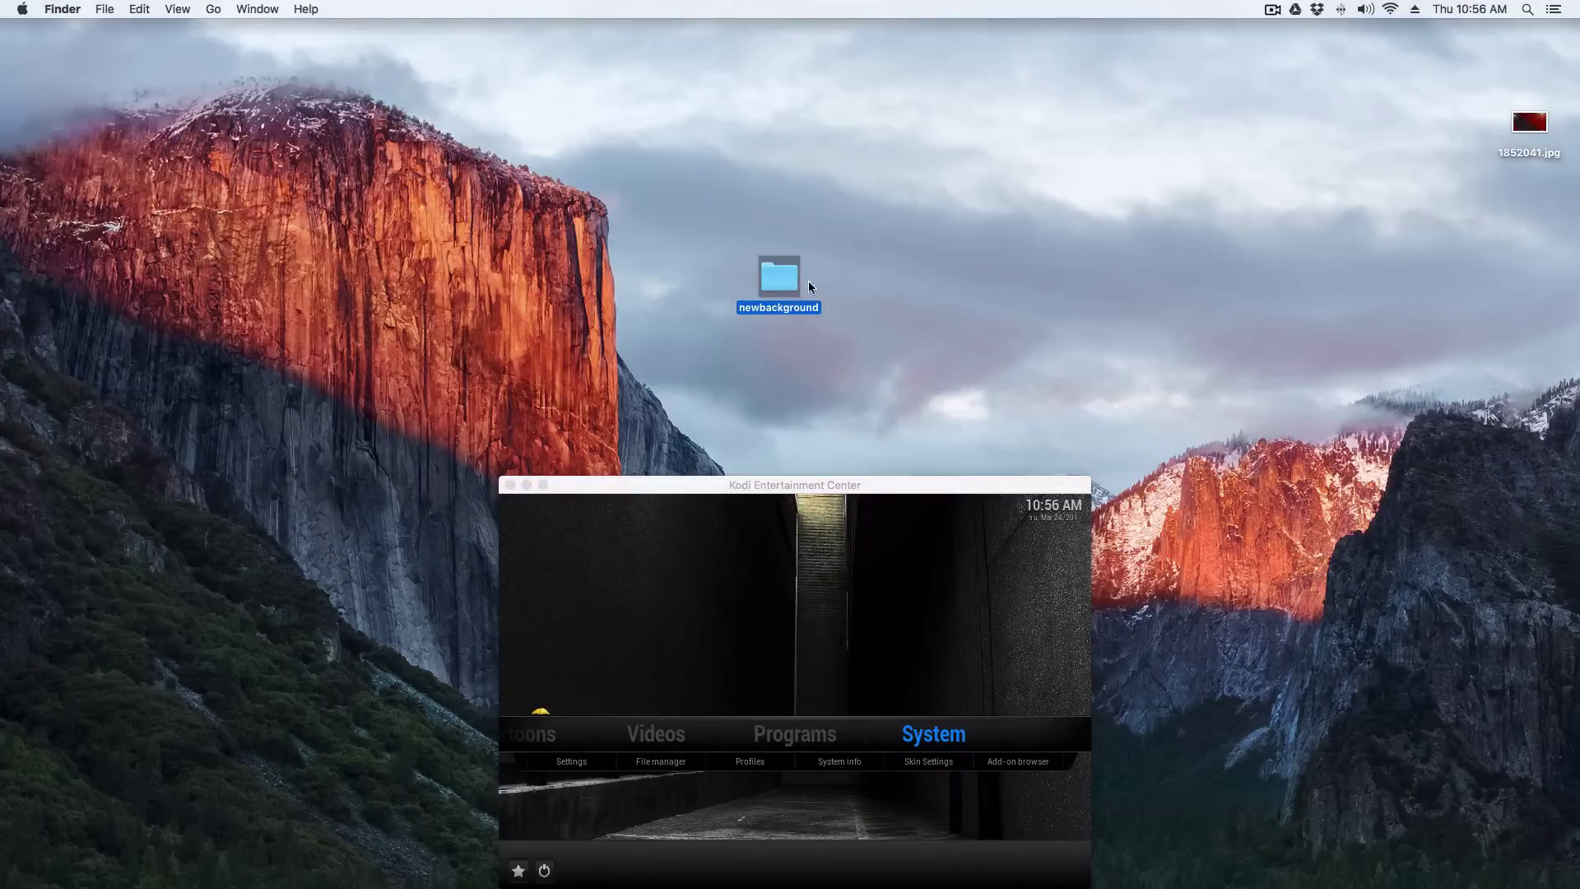
{"action": "left_click_drag", "start_coordinate": [808, 282], "coordinate": [1579, 41]}
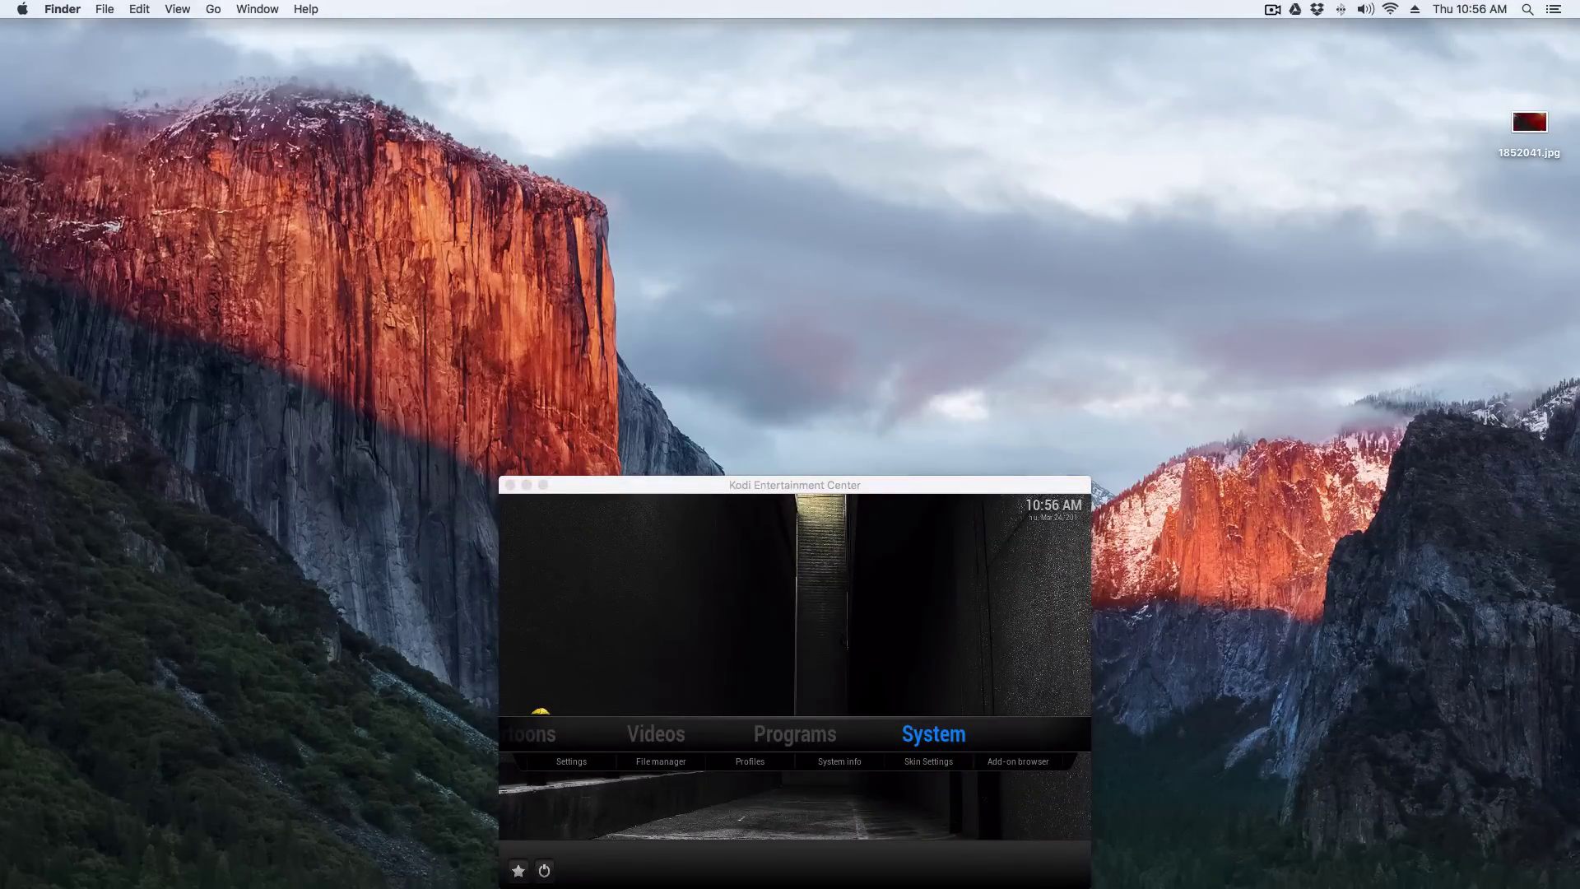
{"action": "left_click_drag", "start_coordinate": [1535, 128], "coordinate": [1249, 208]}
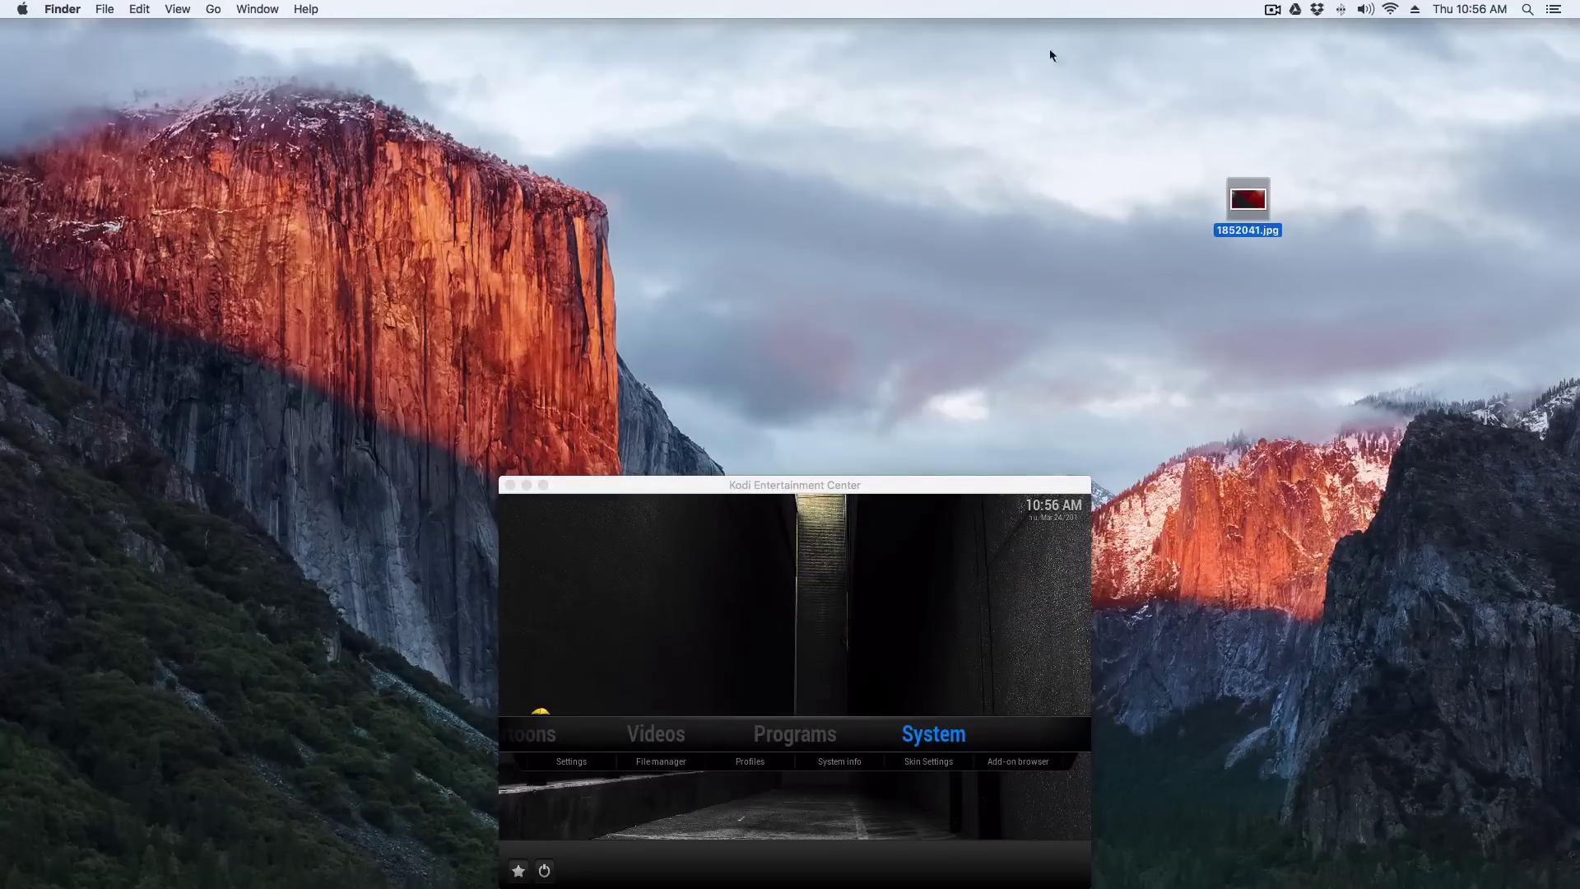
- Open a new Finder window above the Kodi window and show the Library folder of the home folder
{"action": "left_click", "coordinate": [213, 11]}
{"action": "left_click", "coordinate": [848, 238]}
{"action": "left_click", "coordinate": [898, 219]}
{"action": "key", "text": "cmd+n"}
{"action": "left_click_drag", "start_coordinate": [1121, 200], "coordinate": [436, 111]}
{"action": "left_click", "coordinate": [809, 238]}
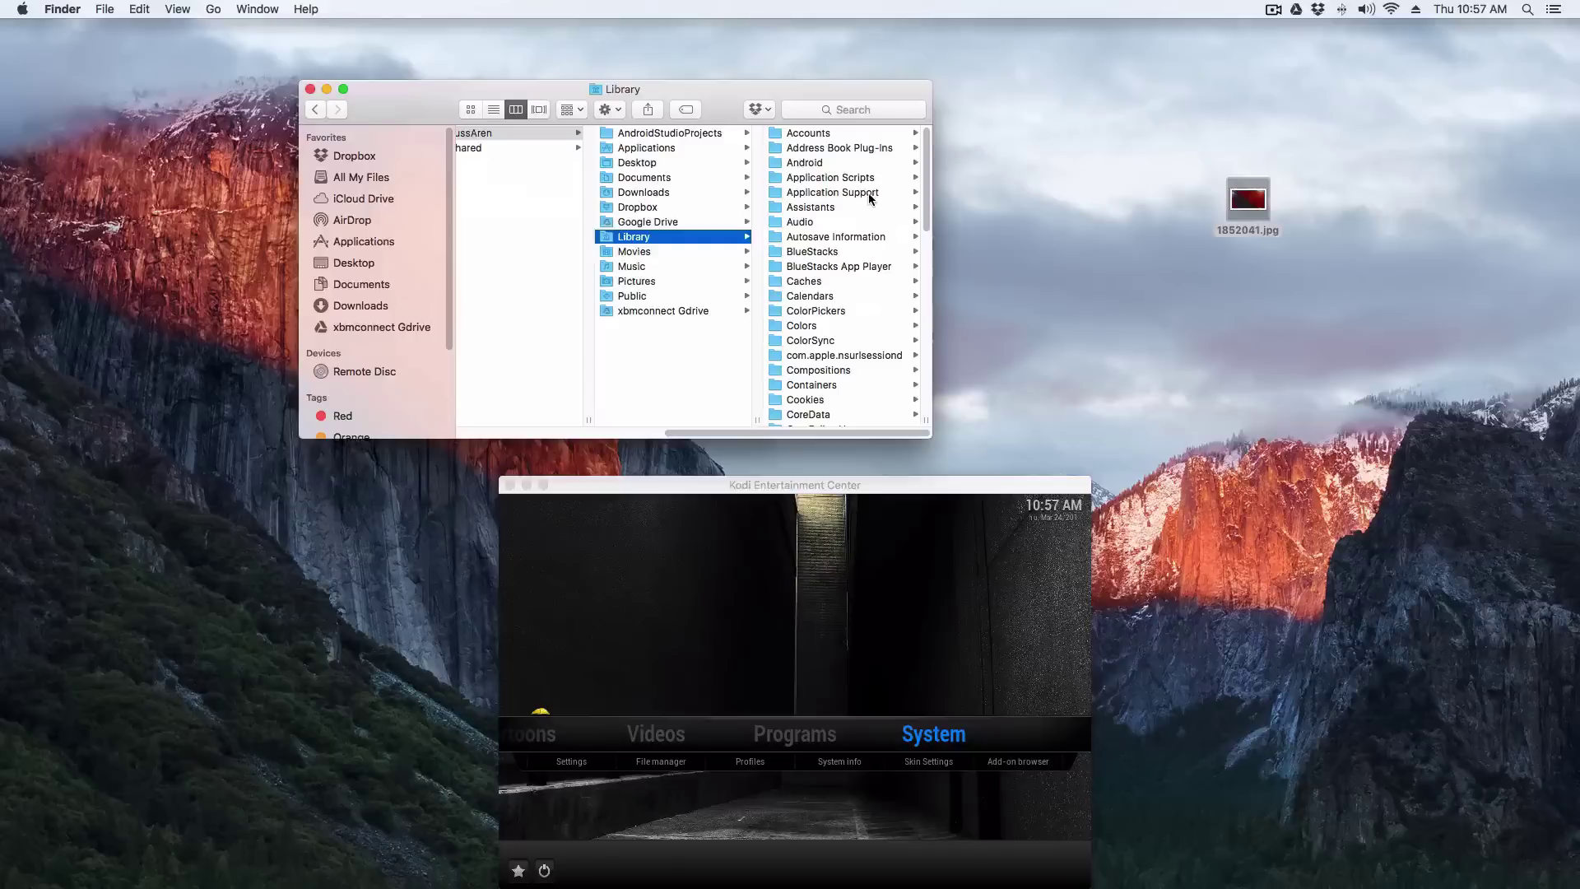
- Open the addons folder of Kodi inside the Library's Application Support folder
{"action": "left_click", "coordinate": [831, 191]}
{"action": "scroll", "coordinate": [839, 296], "scroll_direction": "down", "scroll_amount": 1}
{"action": "scroll", "coordinate": [838, 294], "scroll_direction": "down", "scroll_amount": 5}
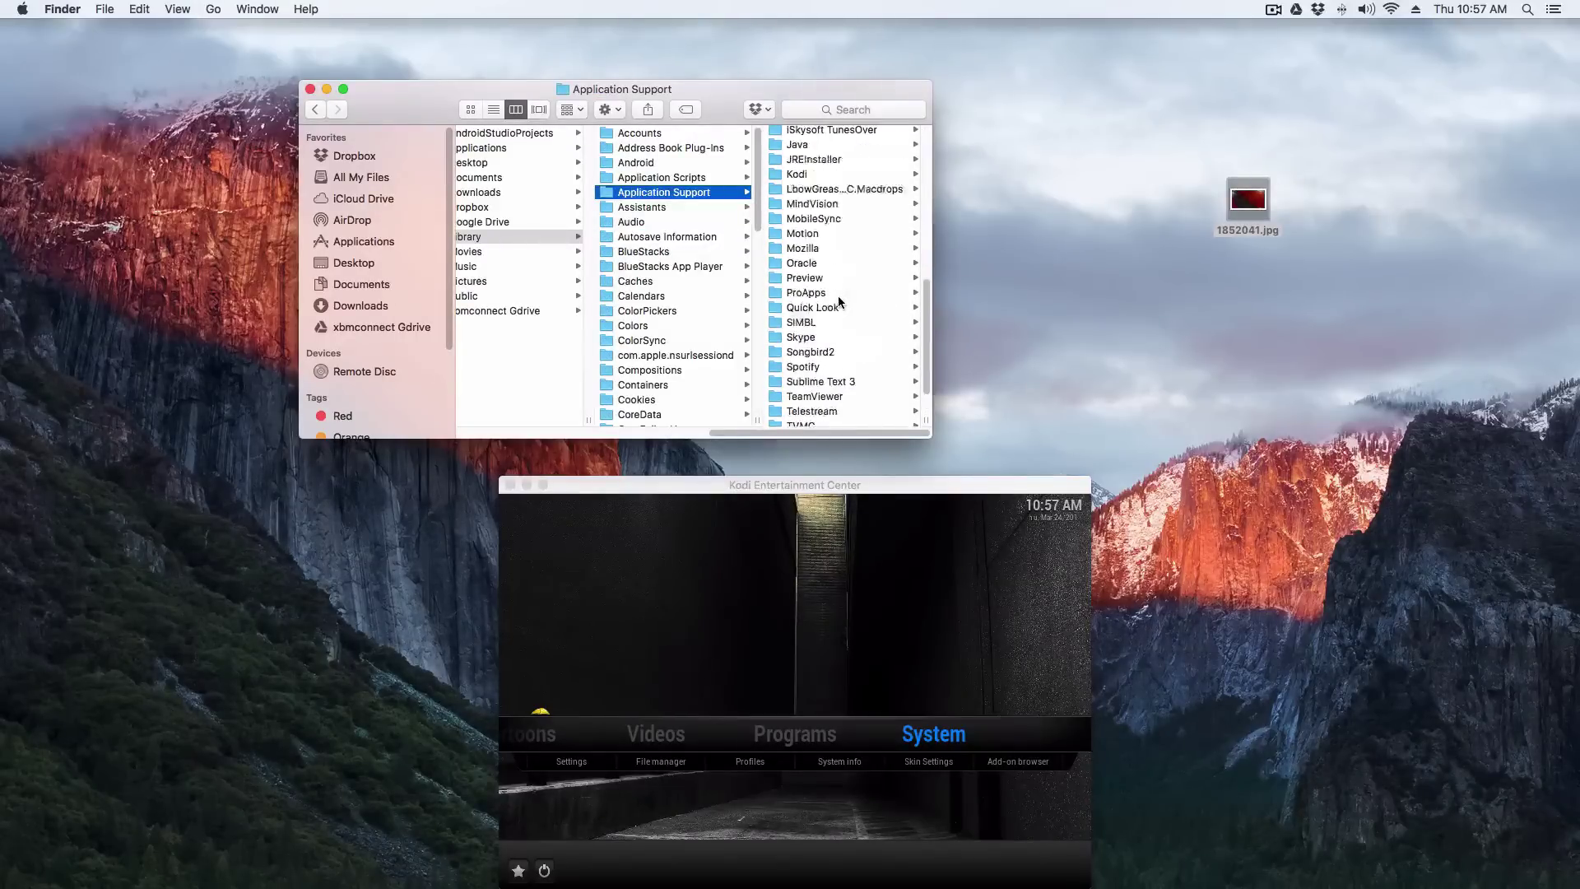
{"action": "left_click", "coordinate": [806, 175]}
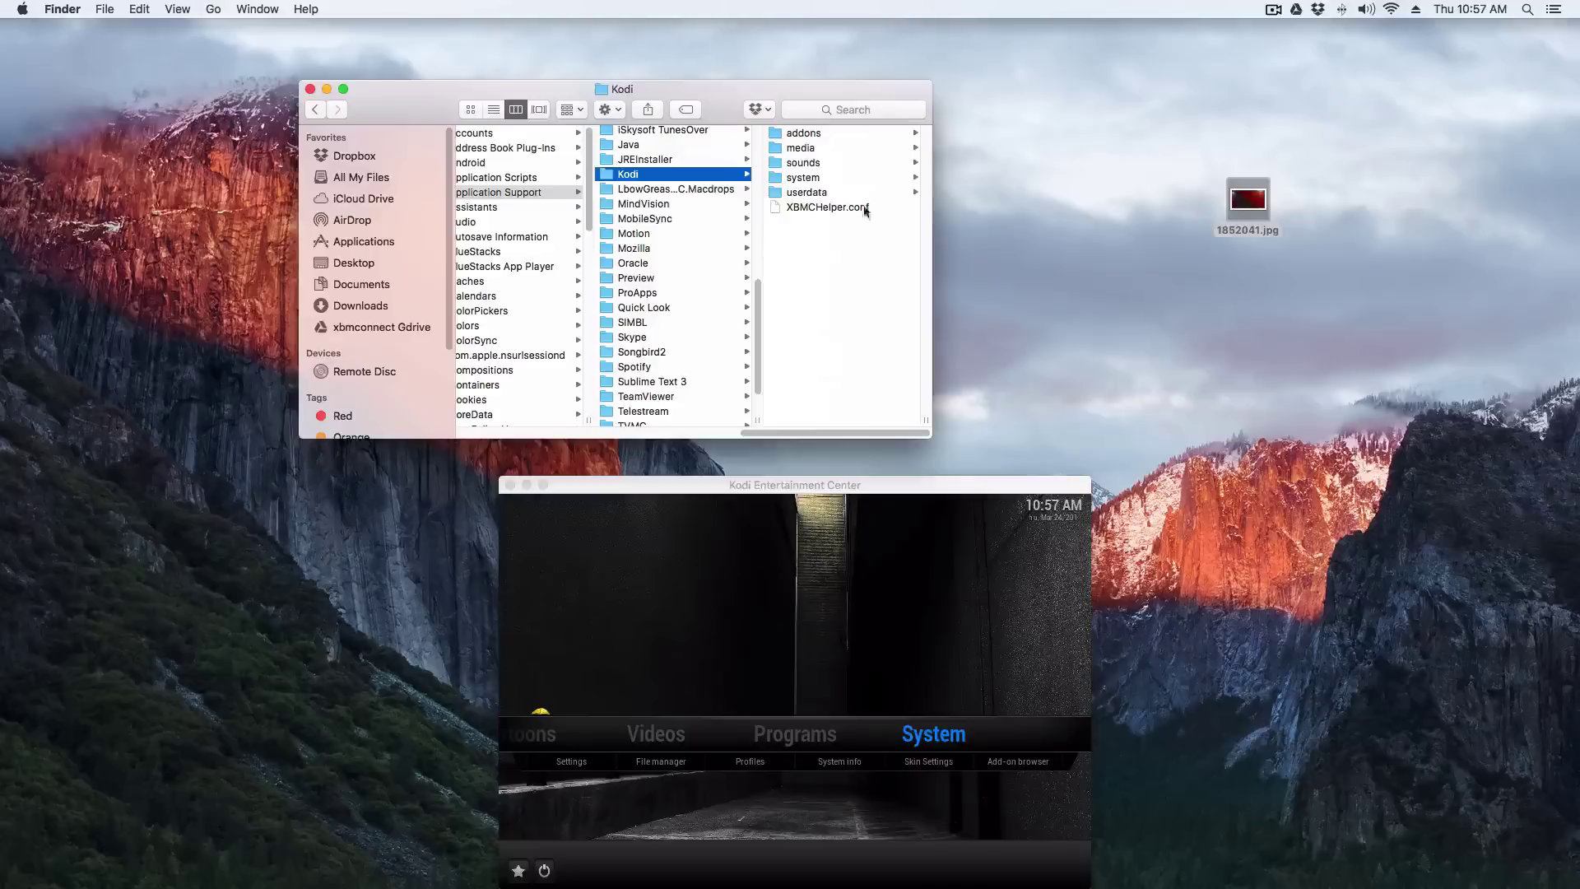
{"action": "left_click", "coordinate": [839, 133]}
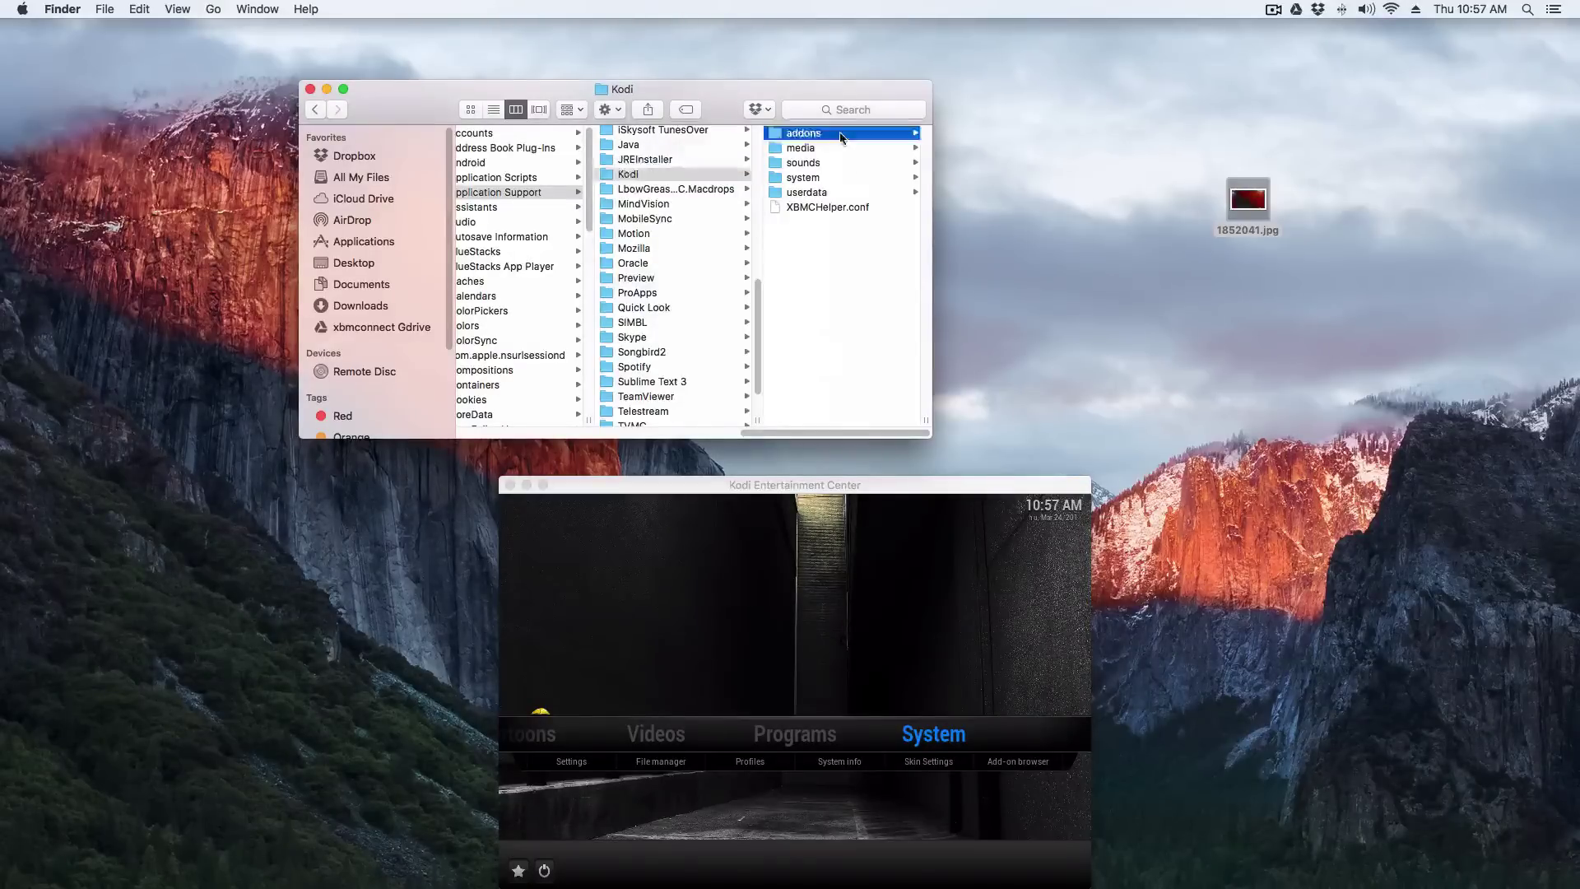
- Widen the Finder window and open the backgrounds folder inside skin.xonfluence
{"action": "scroll", "coordinate": [875, 403], "scroll_direction": "down", "scroll_amount": 10}
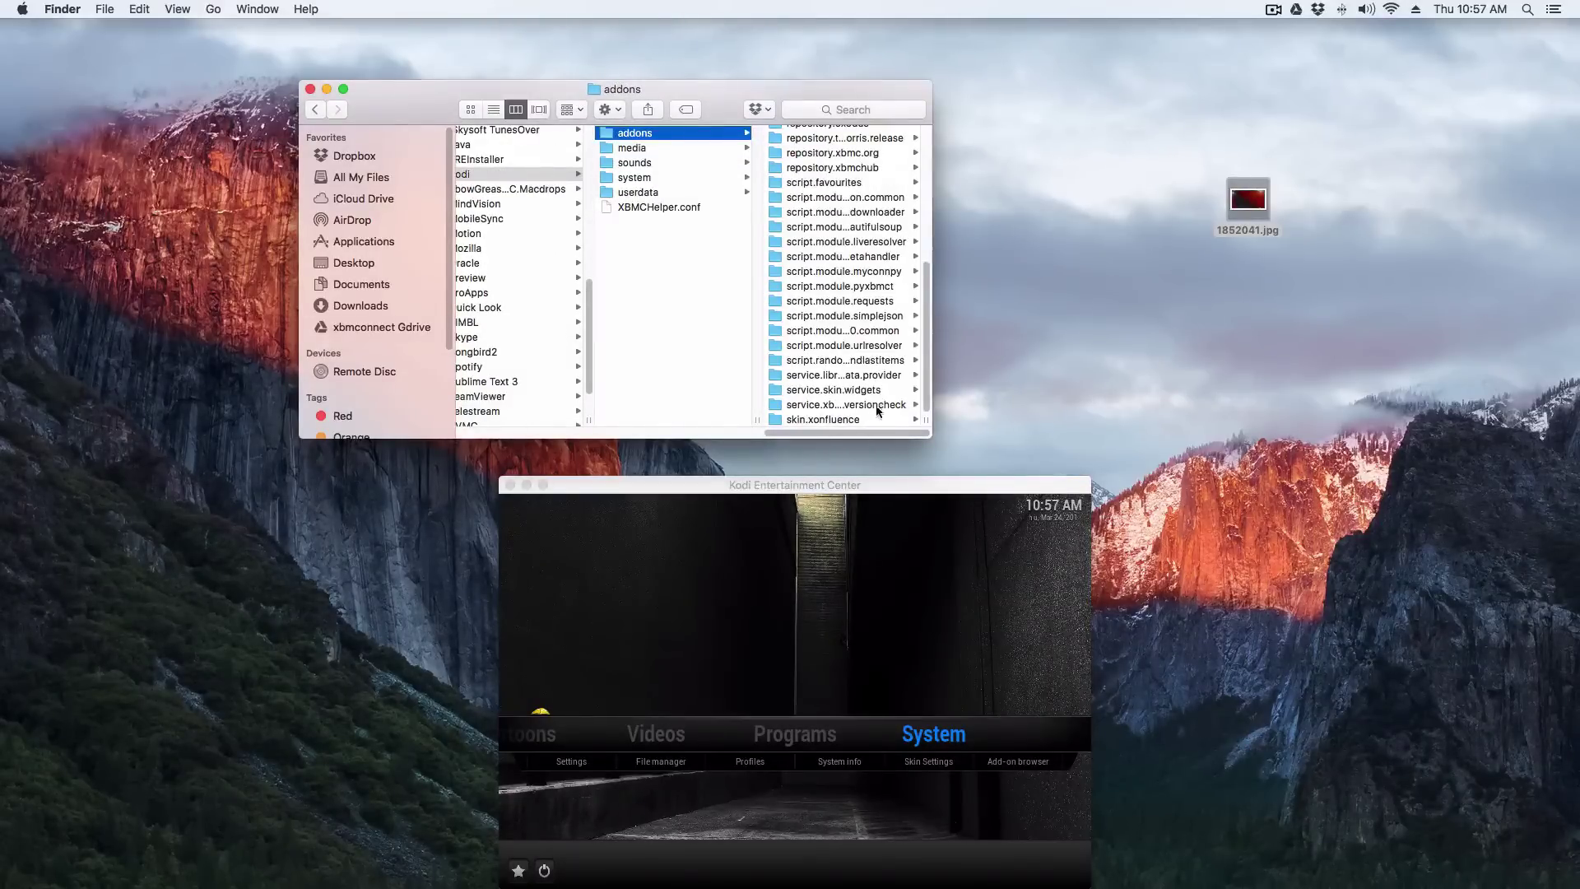
{"action": "left_click_drag", "start_coordinate": [931, 421], "coordinate": [1059, 421]}
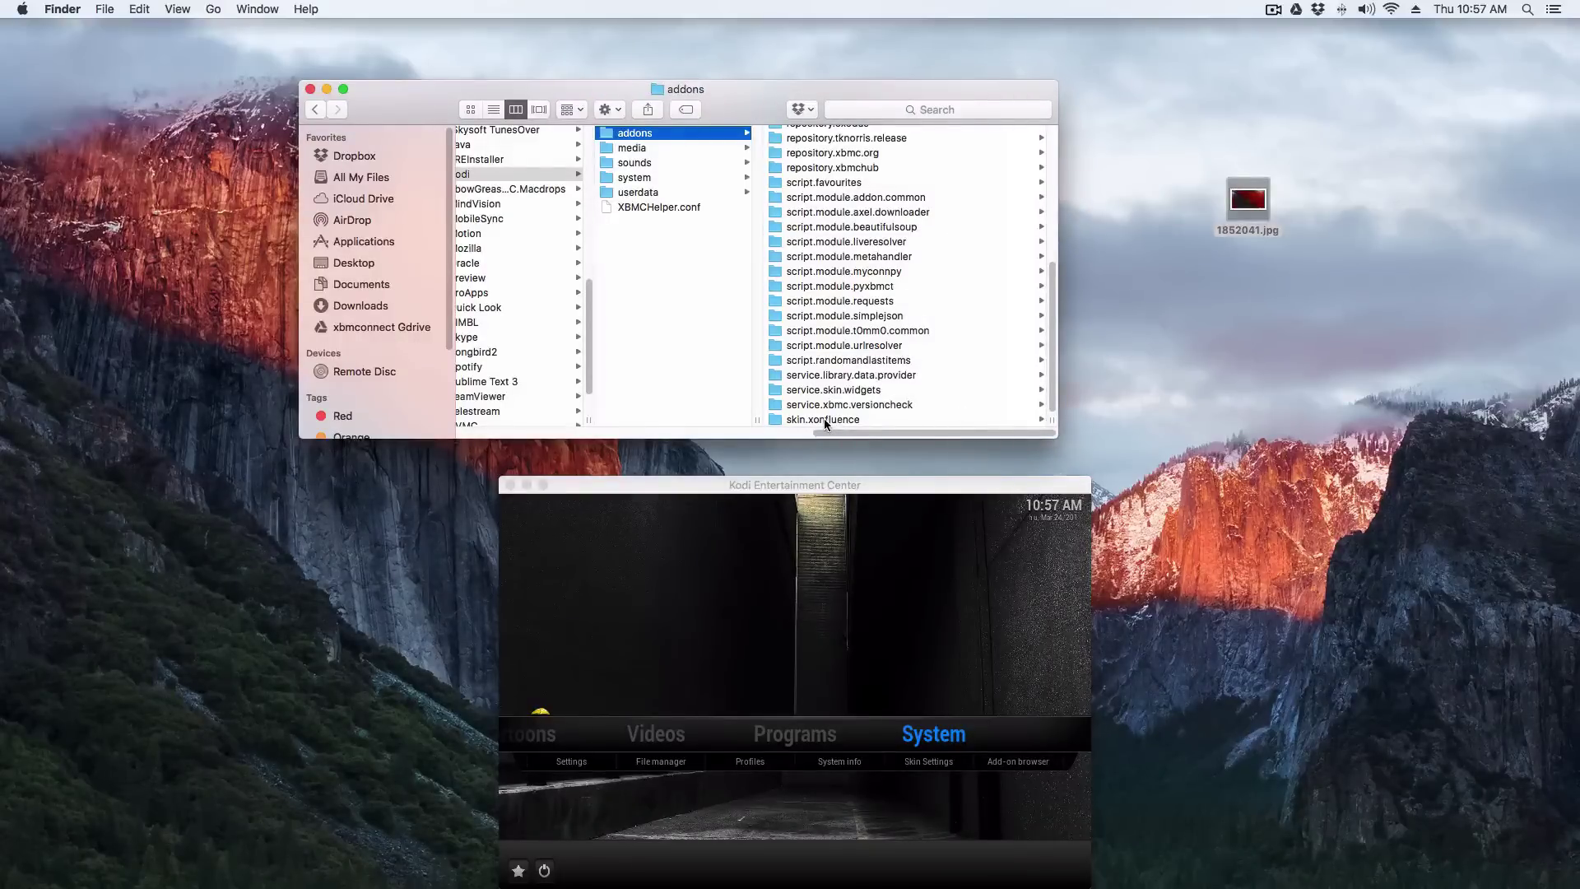
{"action": "scroll", "coordinate": [861, 392], "scroll_direction": "up", "scroll_amount": 5}
{"action": "scroll", "coordinate": [861, 392], "scroll_direction": "down", "scroll_amount": 5}
{"action": "left_click", "coordinate": [841, 418]}
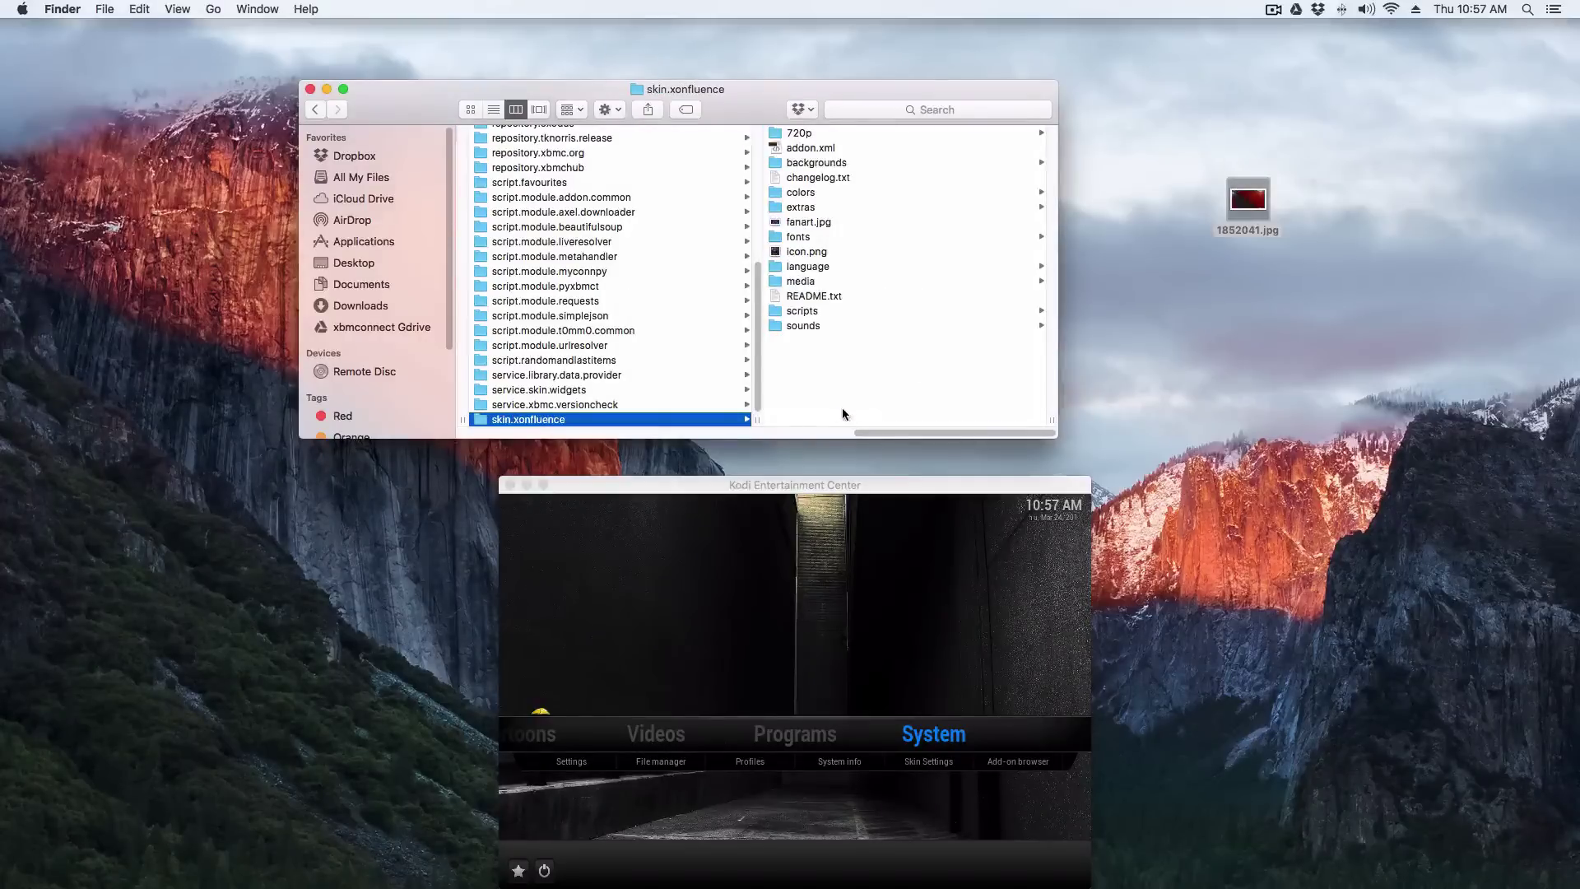
{"action": "left_click", "coordinate": [822, 168]}
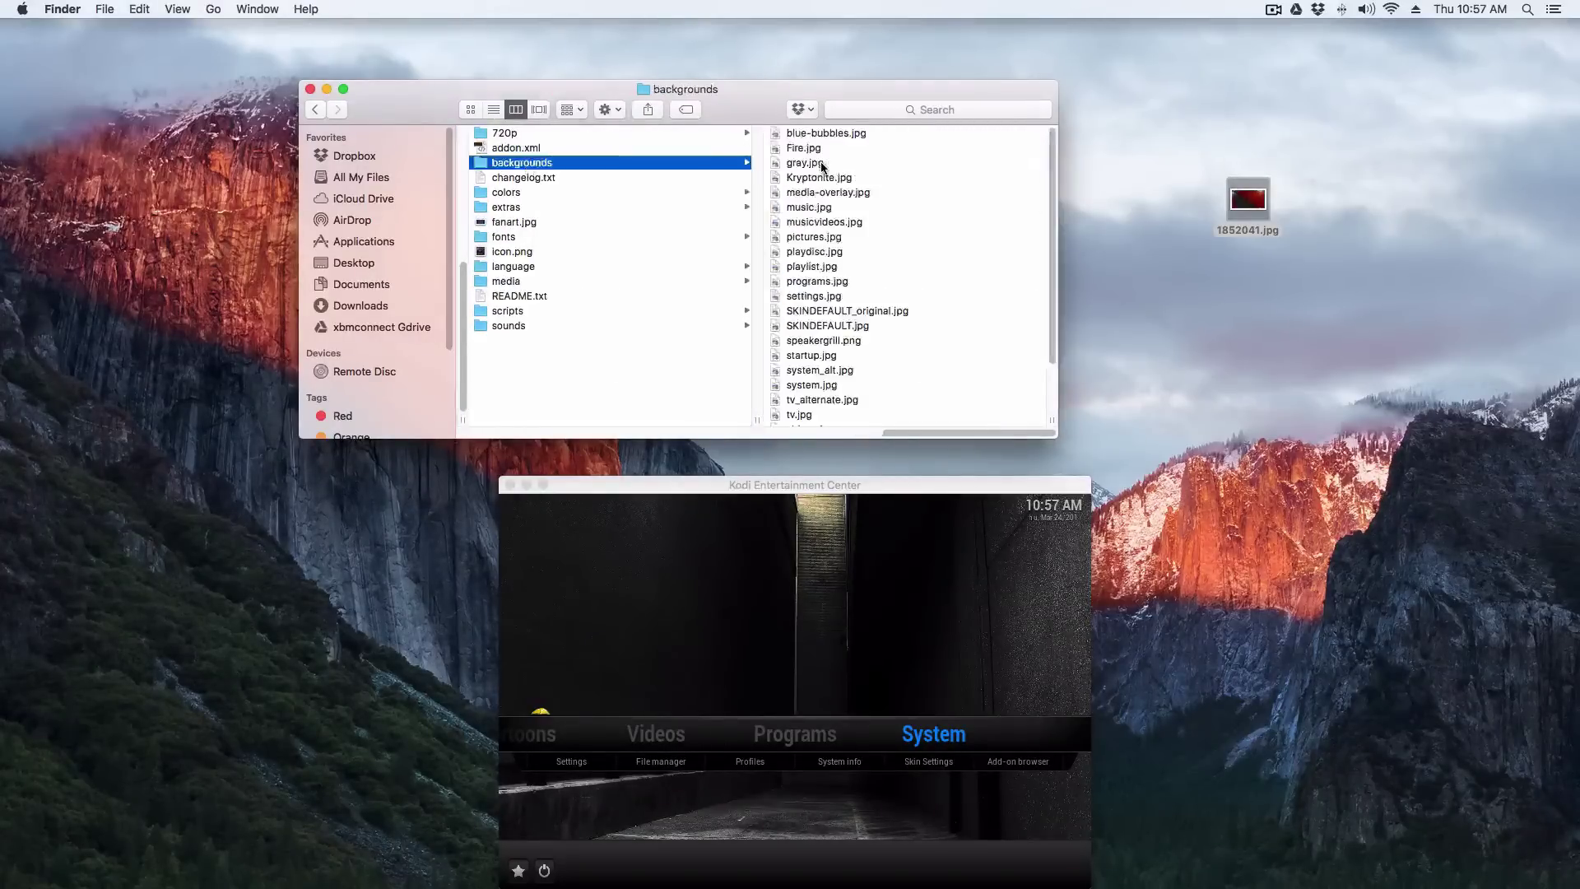
- Preview musicvideos.jpg among the skin's images, then move 1852041.jpg from the desktop into the backgrounds folder
{"action": "left_click", "coordinate": [811, 223]}
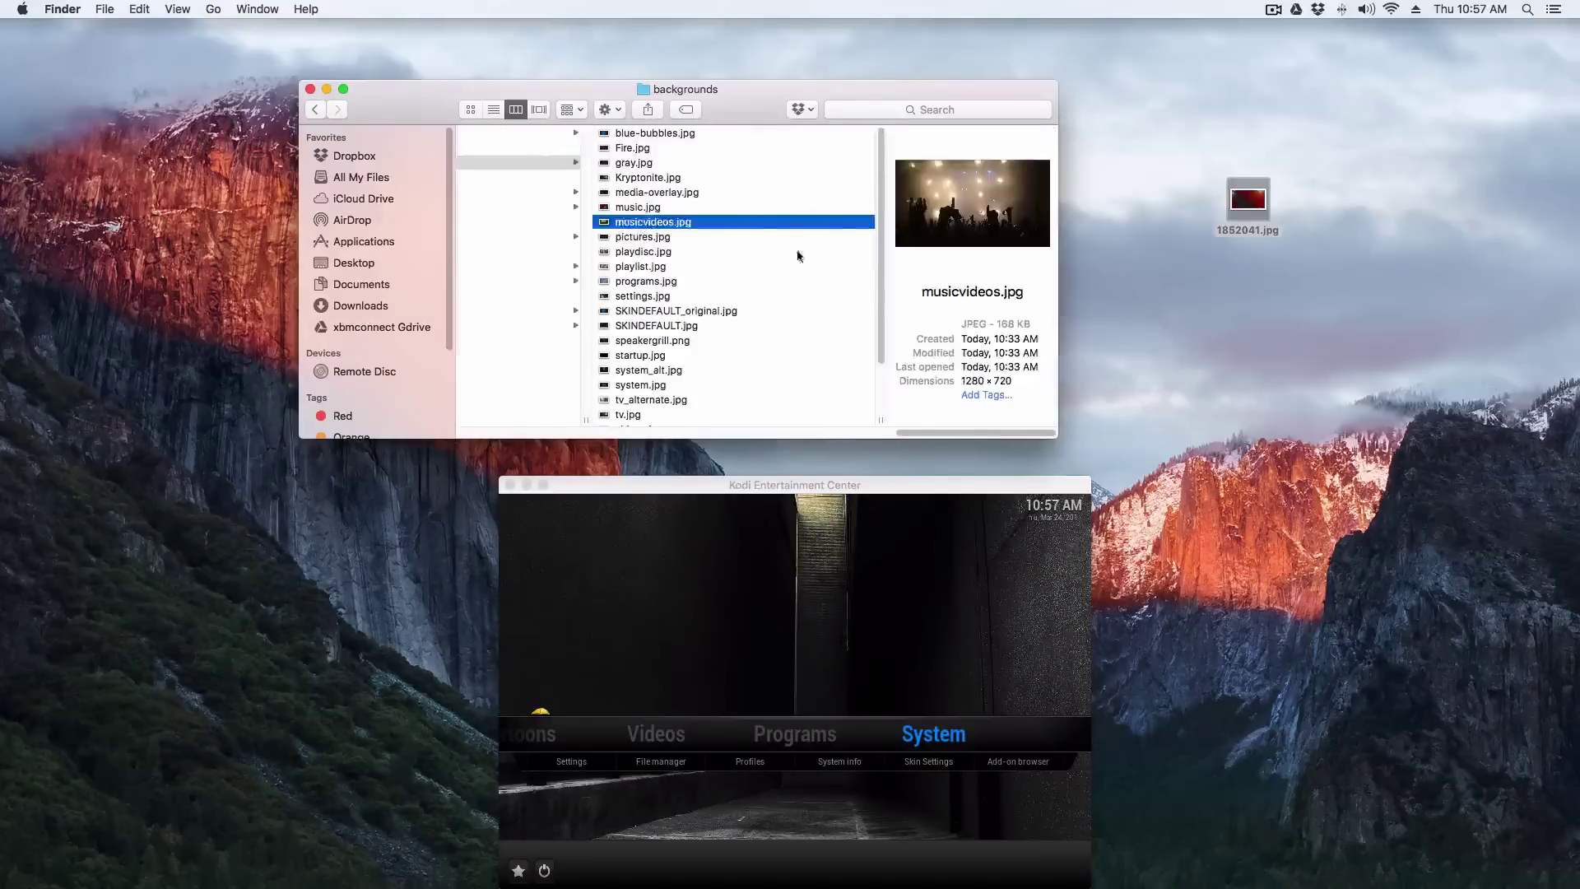
{"action": "scroll", "coordinate": [902, 405], "scroll_direction": "left", "scroll_amount": 5}
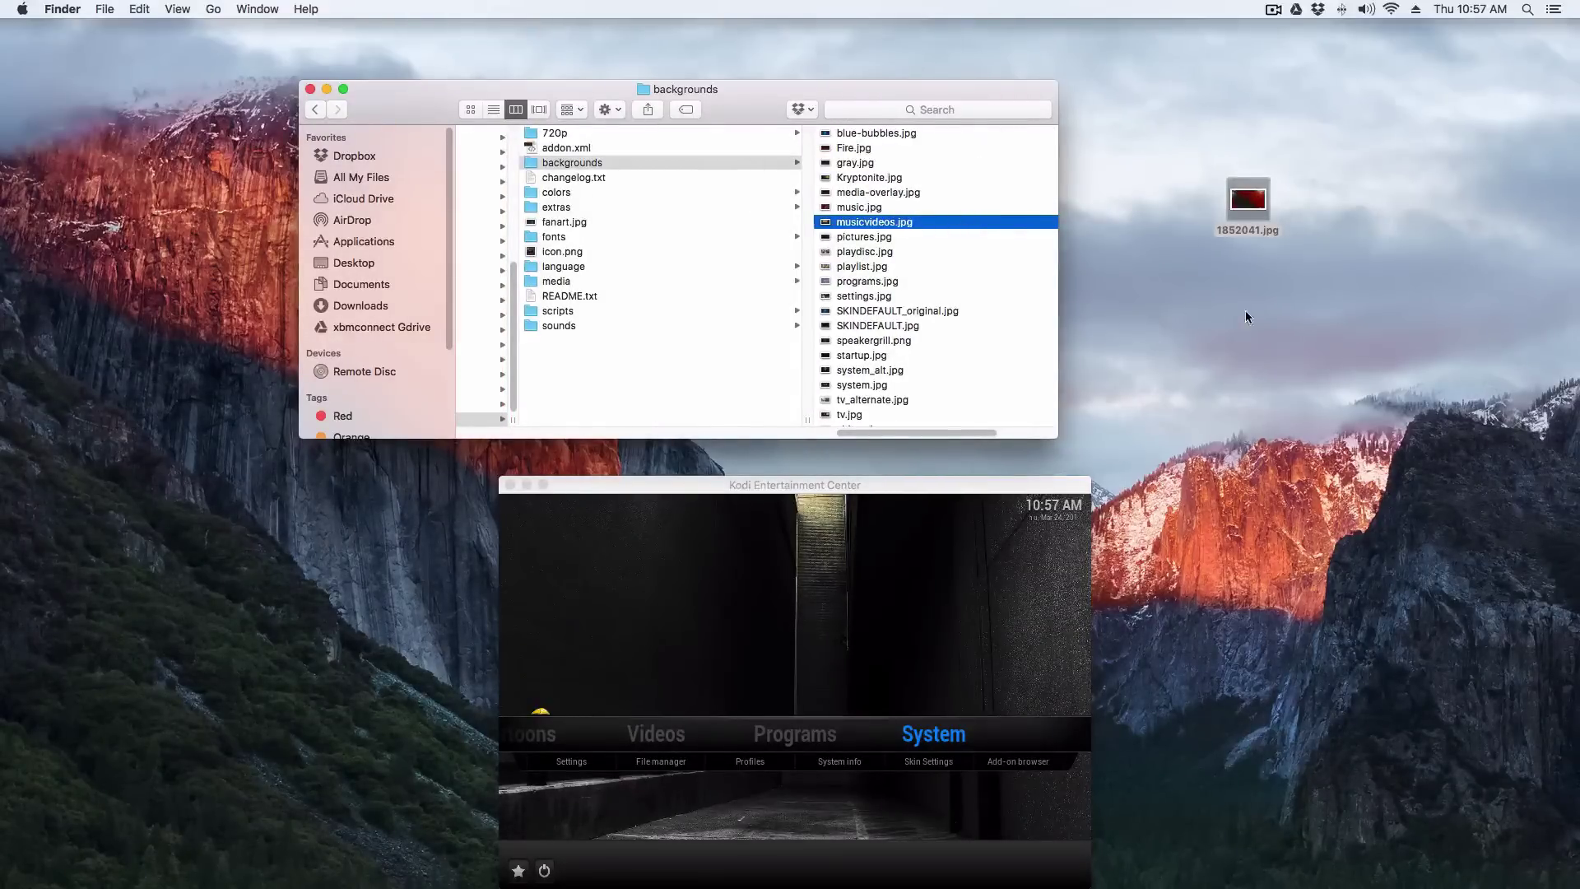
{"action": "left_click", "coordinate": [1248, 199]}
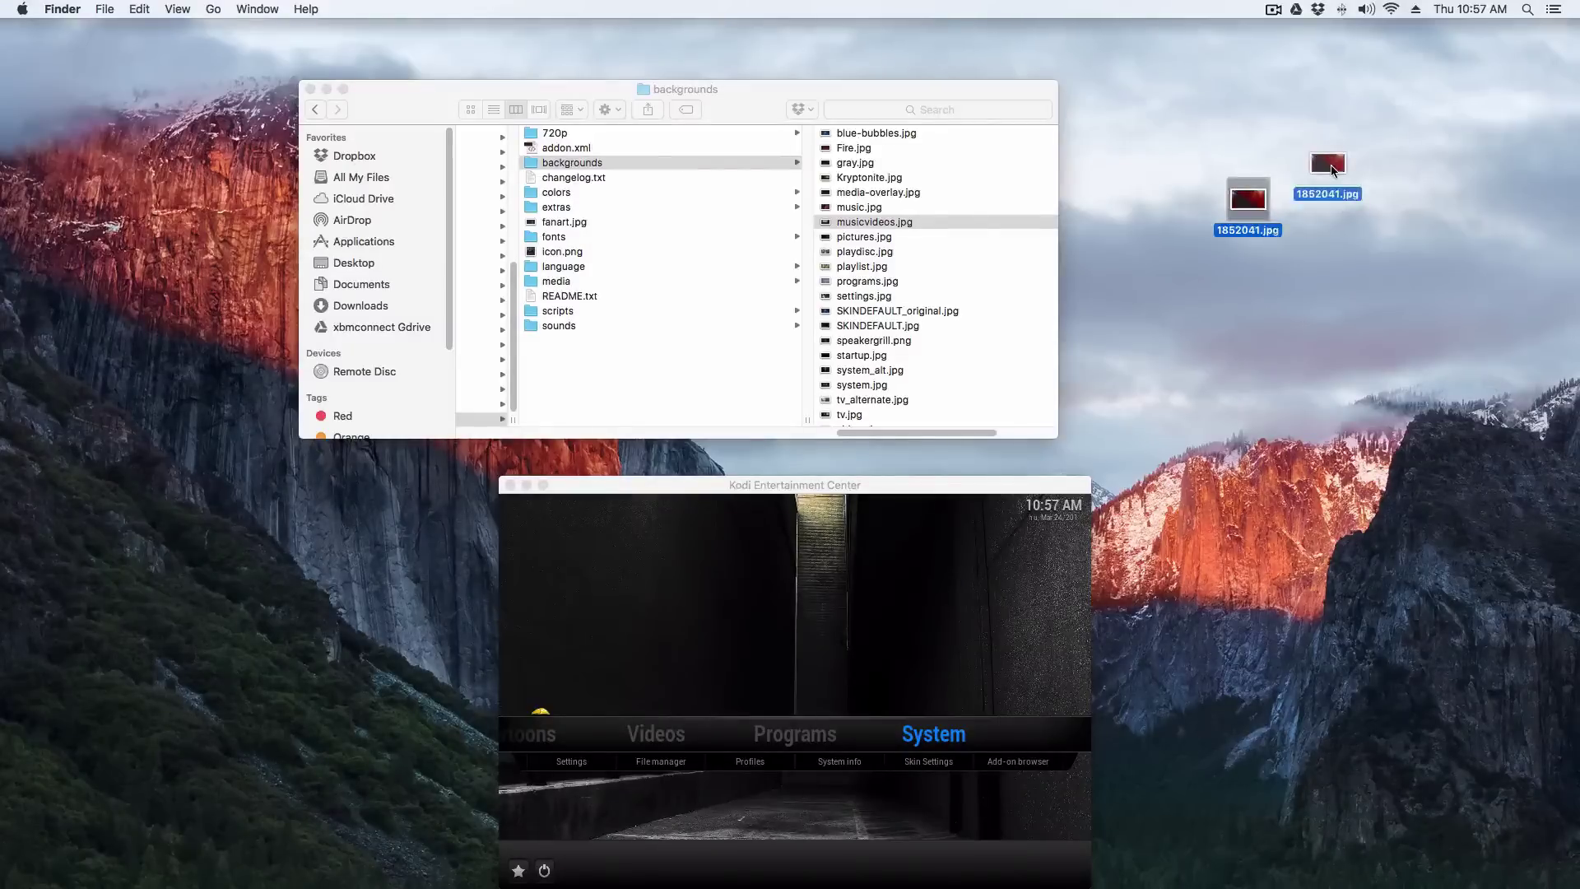
{"action": "left_click_drag", "start_coordinate": [1333, 170], "coordinate": [1339, 234]}
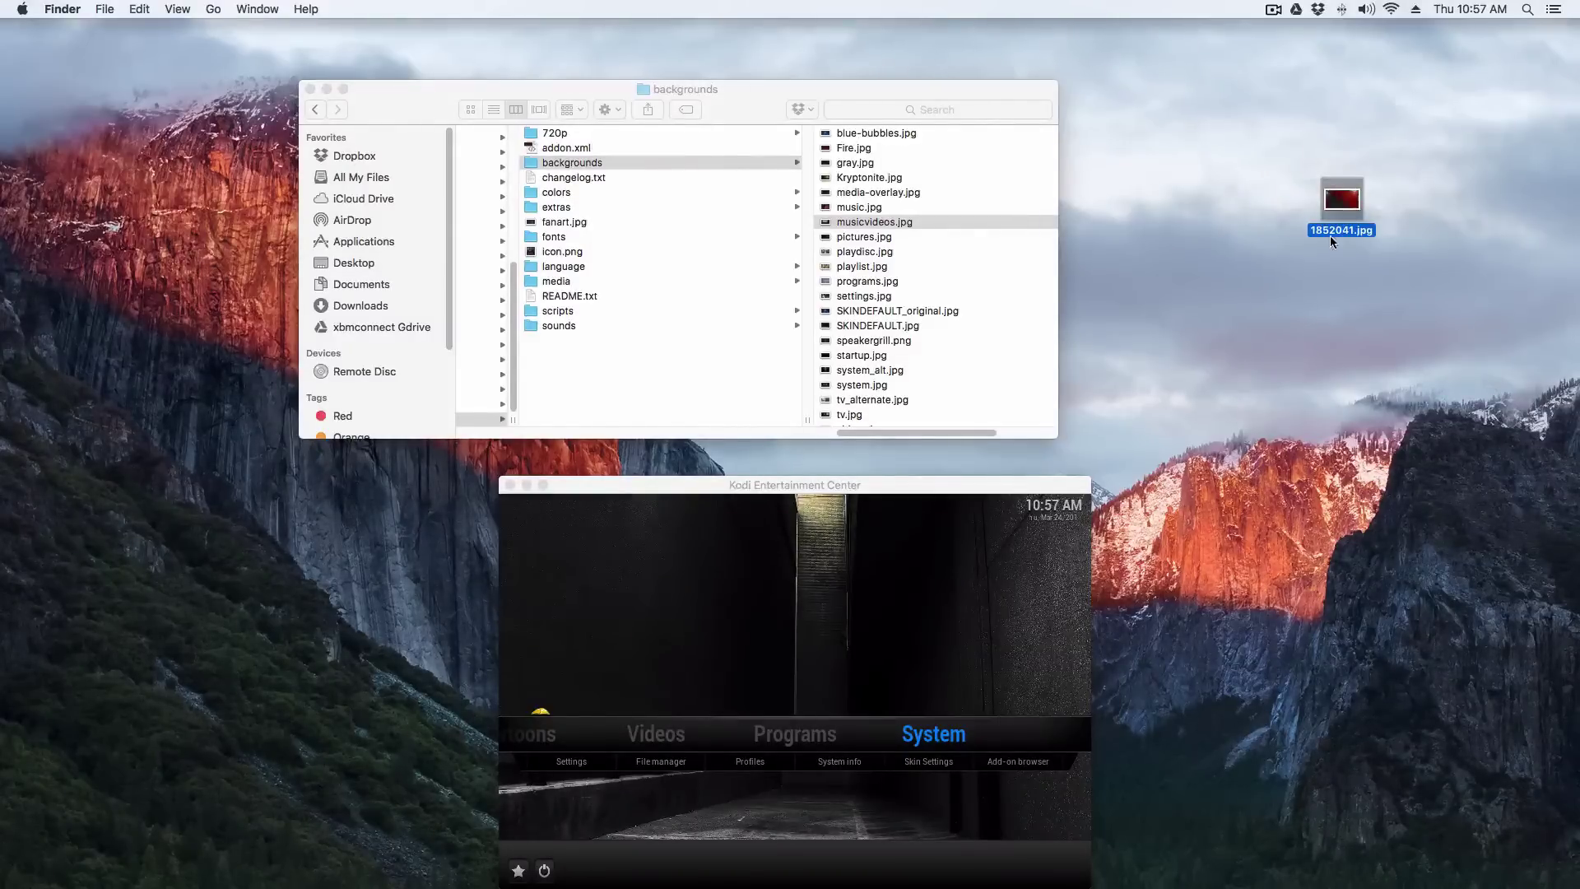
{"action": "left_click_drag", "start_coordinate": [1342, 204], "coordinate": [1005, 194]}
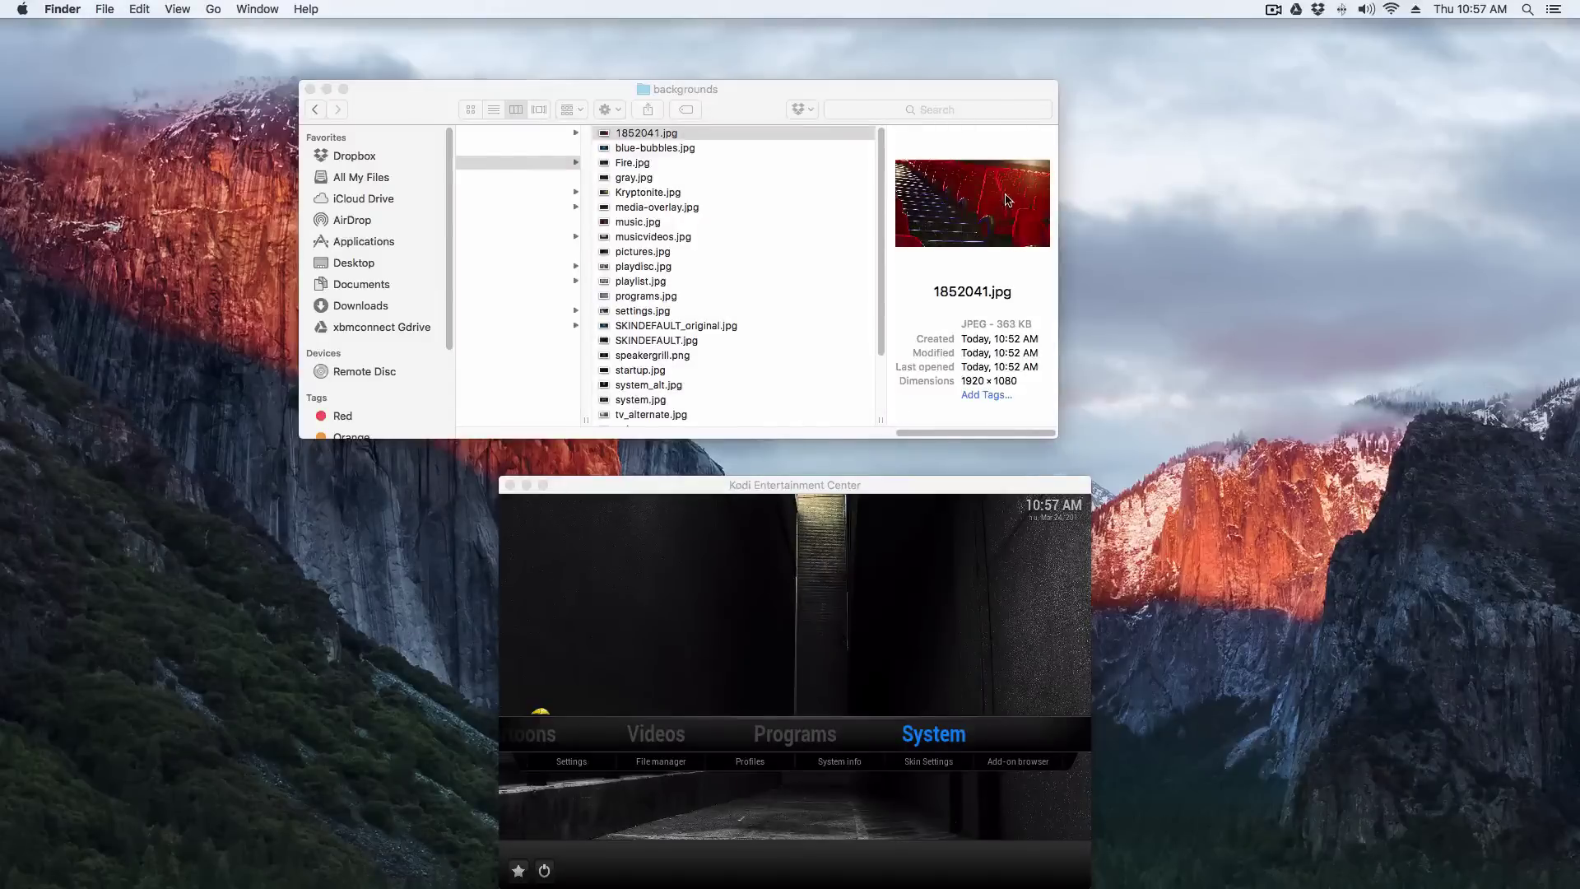
- Move the Finder window aside and put the newbackground folder from the desktop into the skin's backgrounds folder
{"action": "left_click_drag", "start_coordinate": [758, 102], "coordinate": [919, 101]}
{"action": "scroll", "coordinate": [1130, 436], "scroll_direction": "left", "scroll_amount": 2}
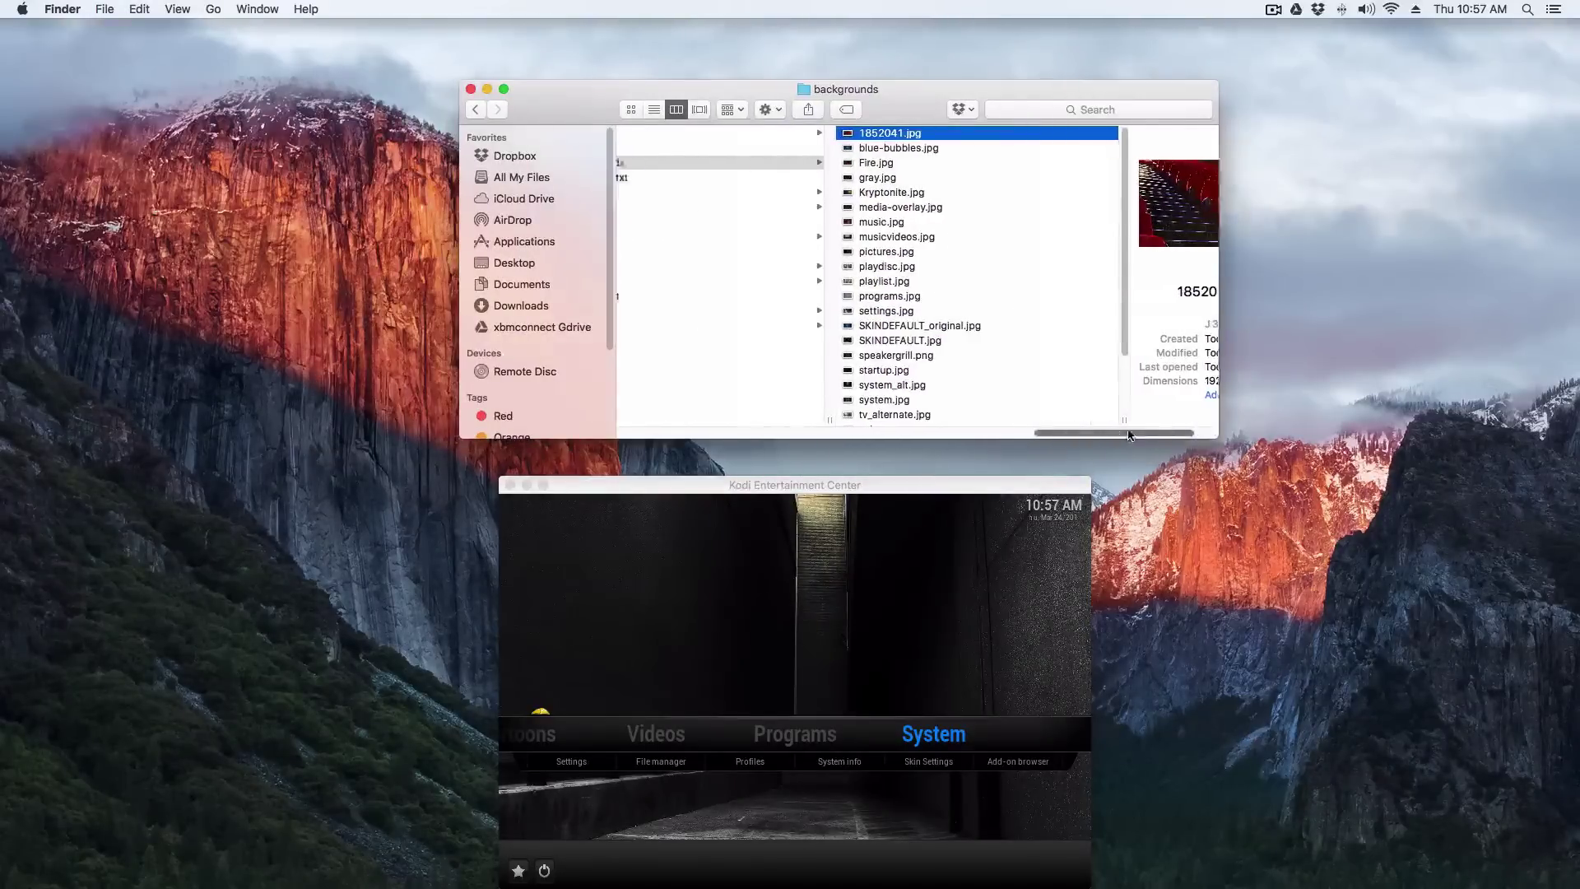
{"action": "left_click_drag", "start_coordinate": [1130, 436], "coordinate": [1100, 435]}
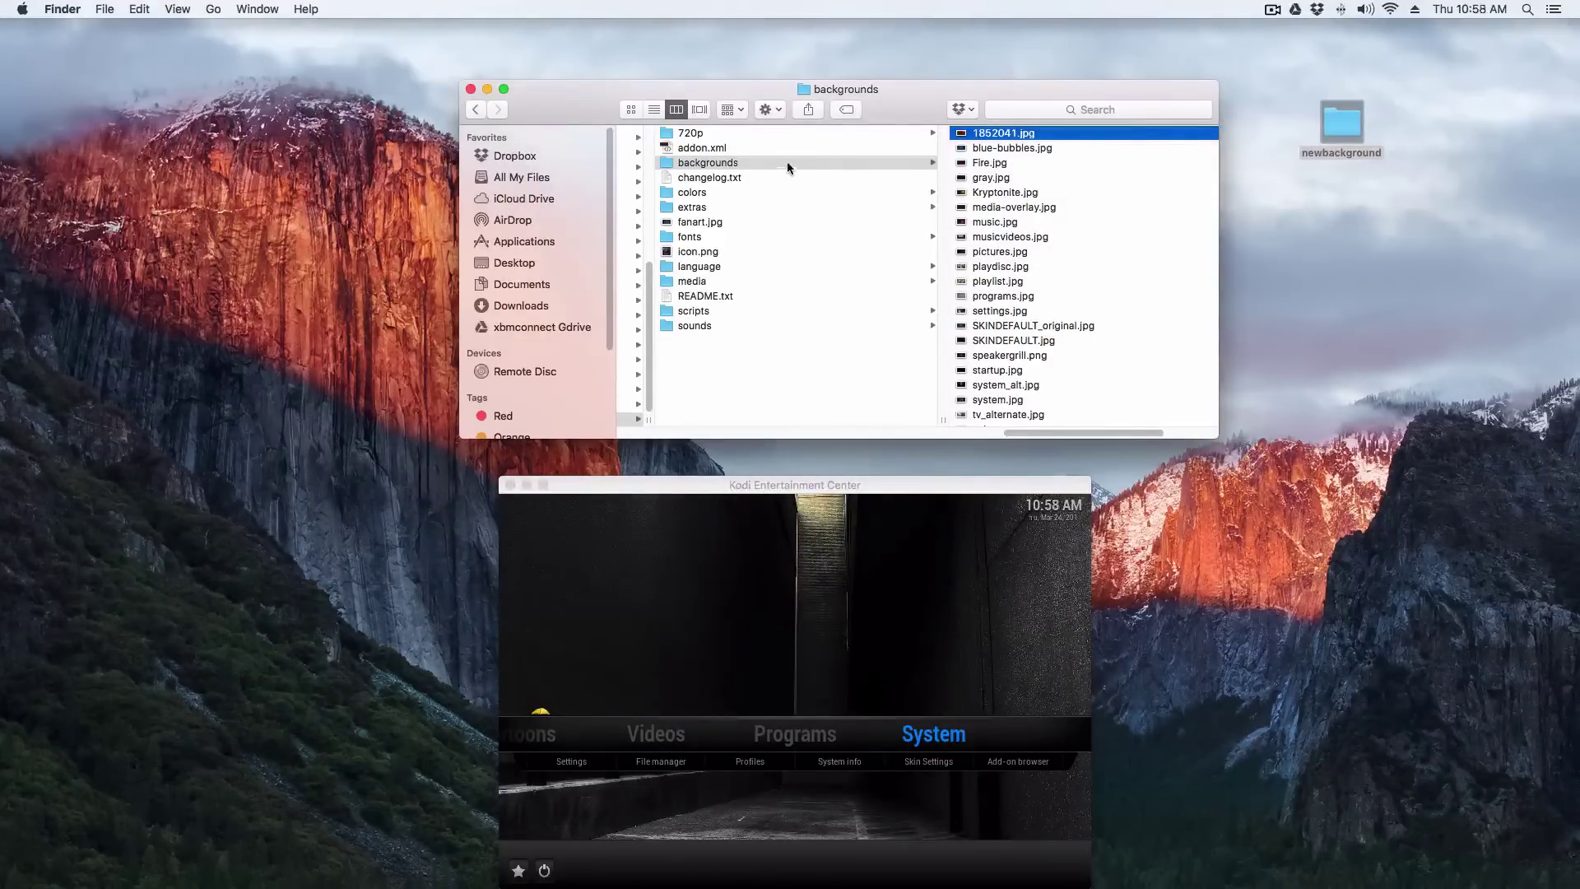
{"action": "left_click_drag", "start_coordinate": [1337, 120], "coordinate": [1144, 226]}
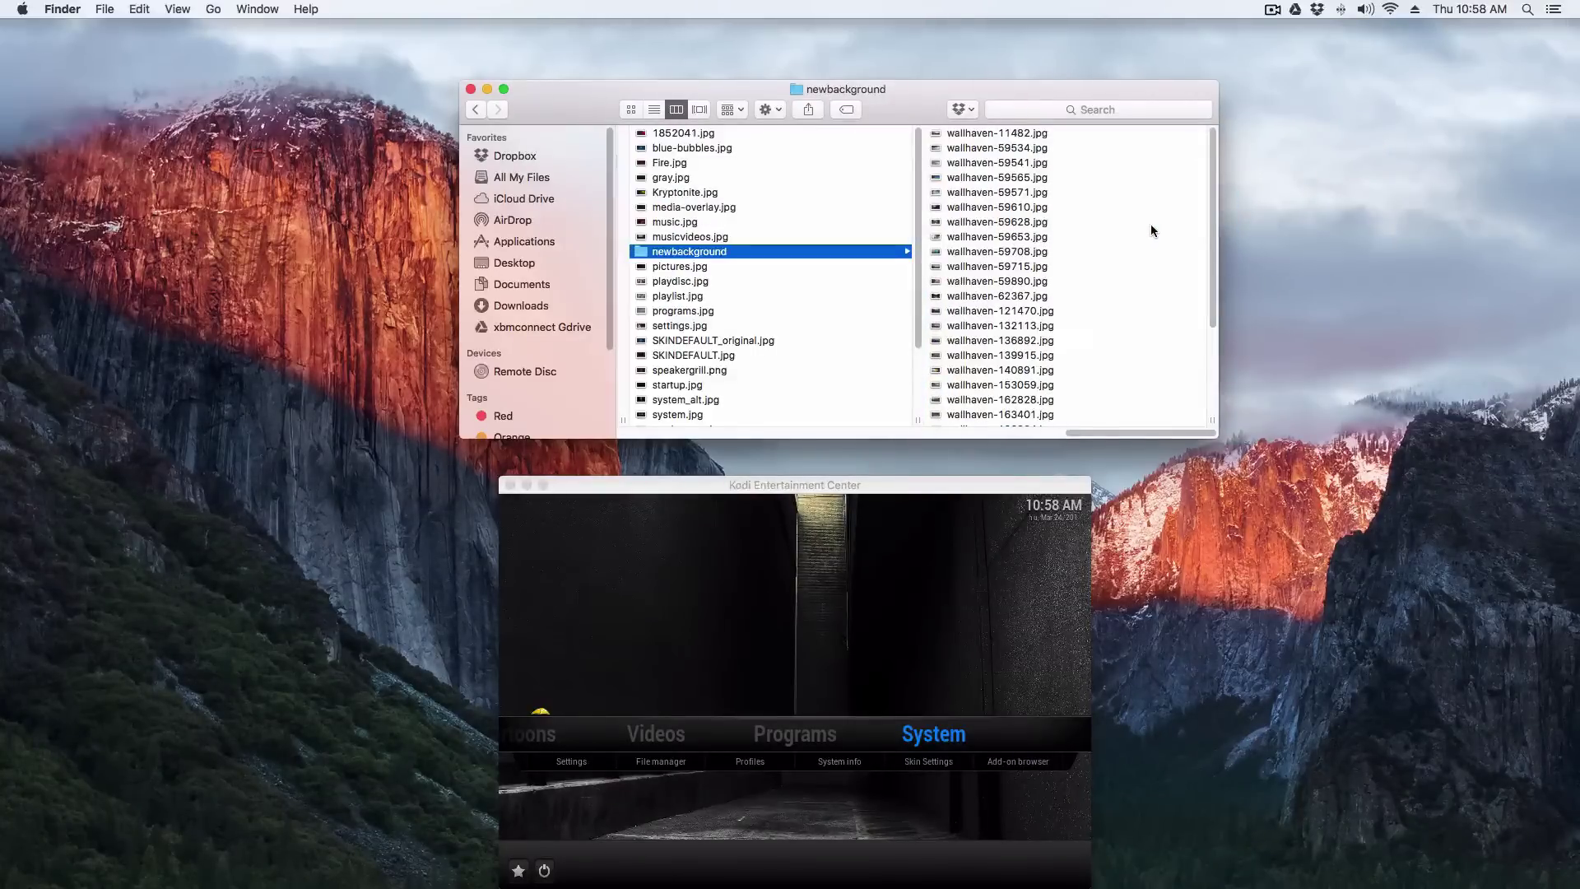
- Close the Finder window, switch to Kodi and return it to full screen
{"action": "left_click", "coordinate": [469, 88]}
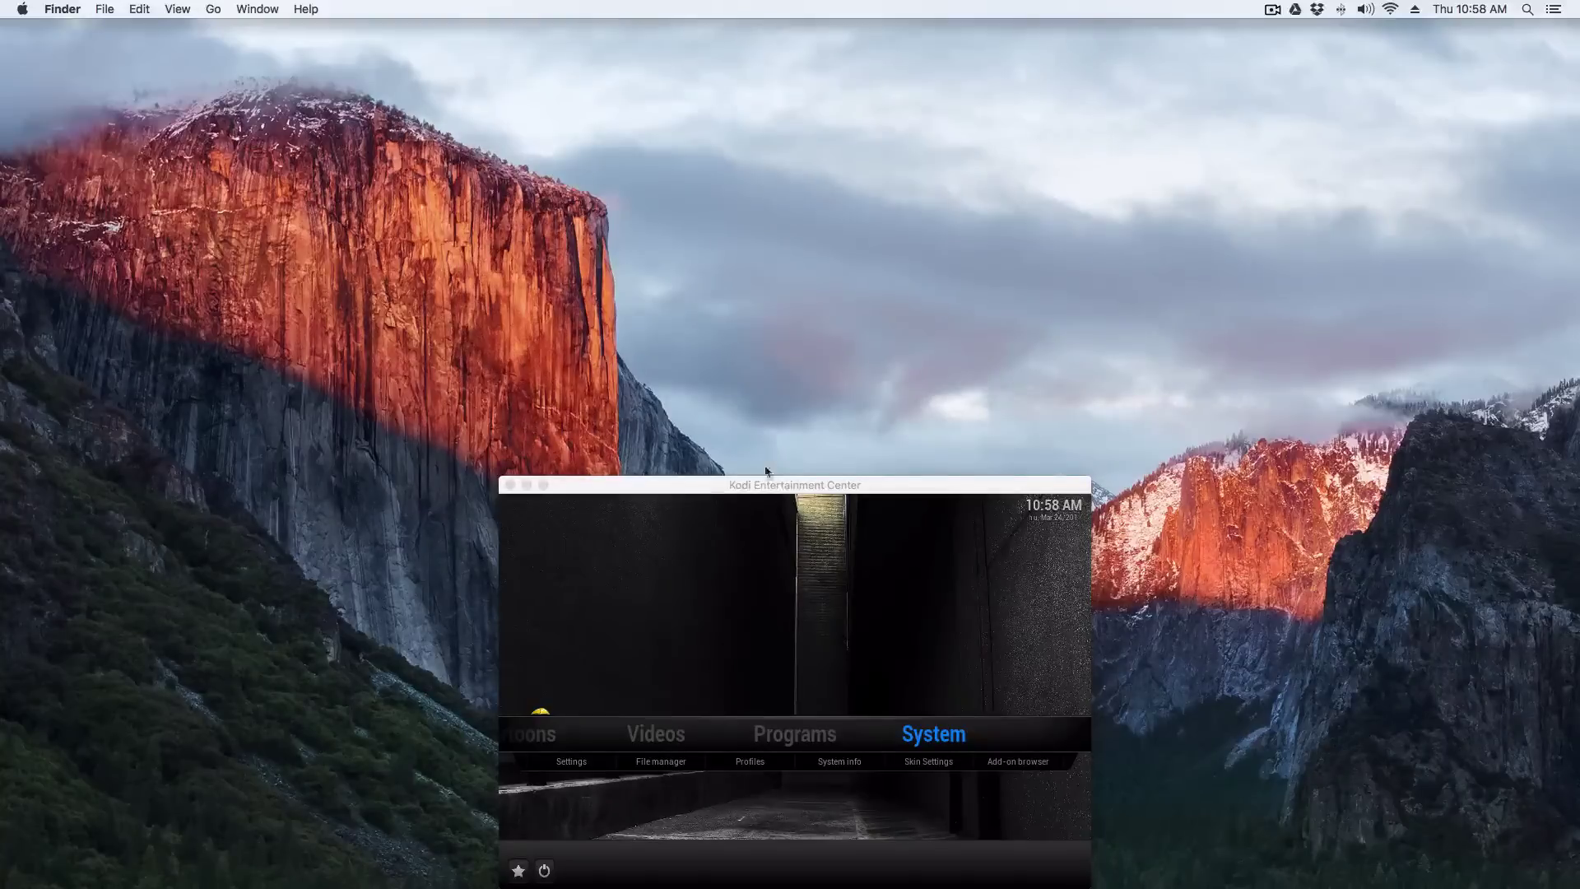
{"action": "left_click", "coordinate": [761, 535]}
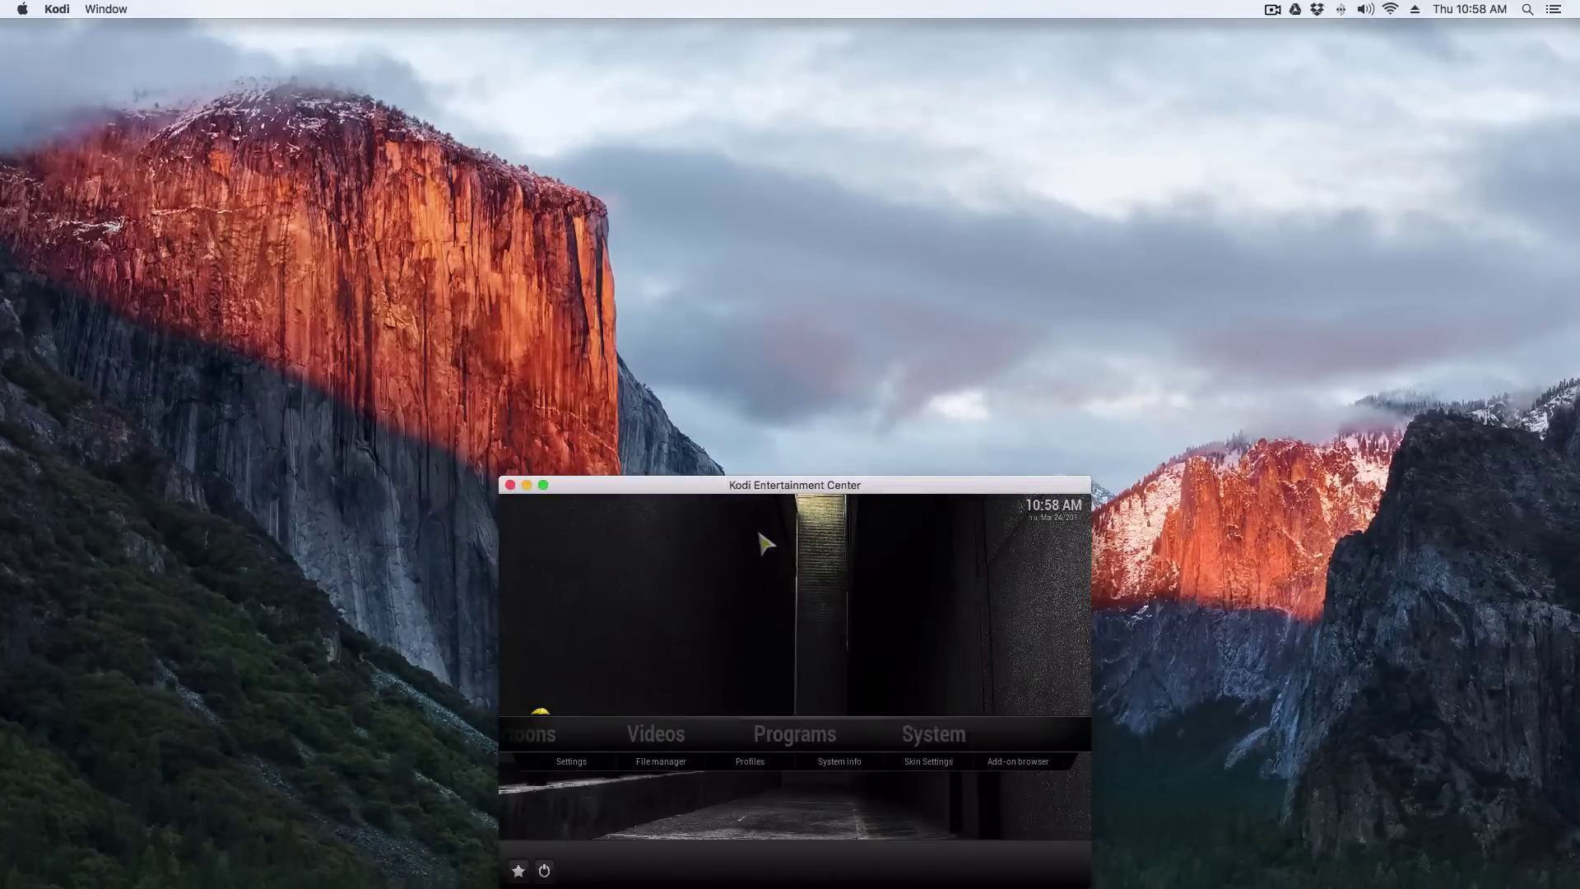
{"action": "key", "text": "backslash"}
- Open the Background section of the skin settings from the System item
{"action": "key", "text": "Down"}
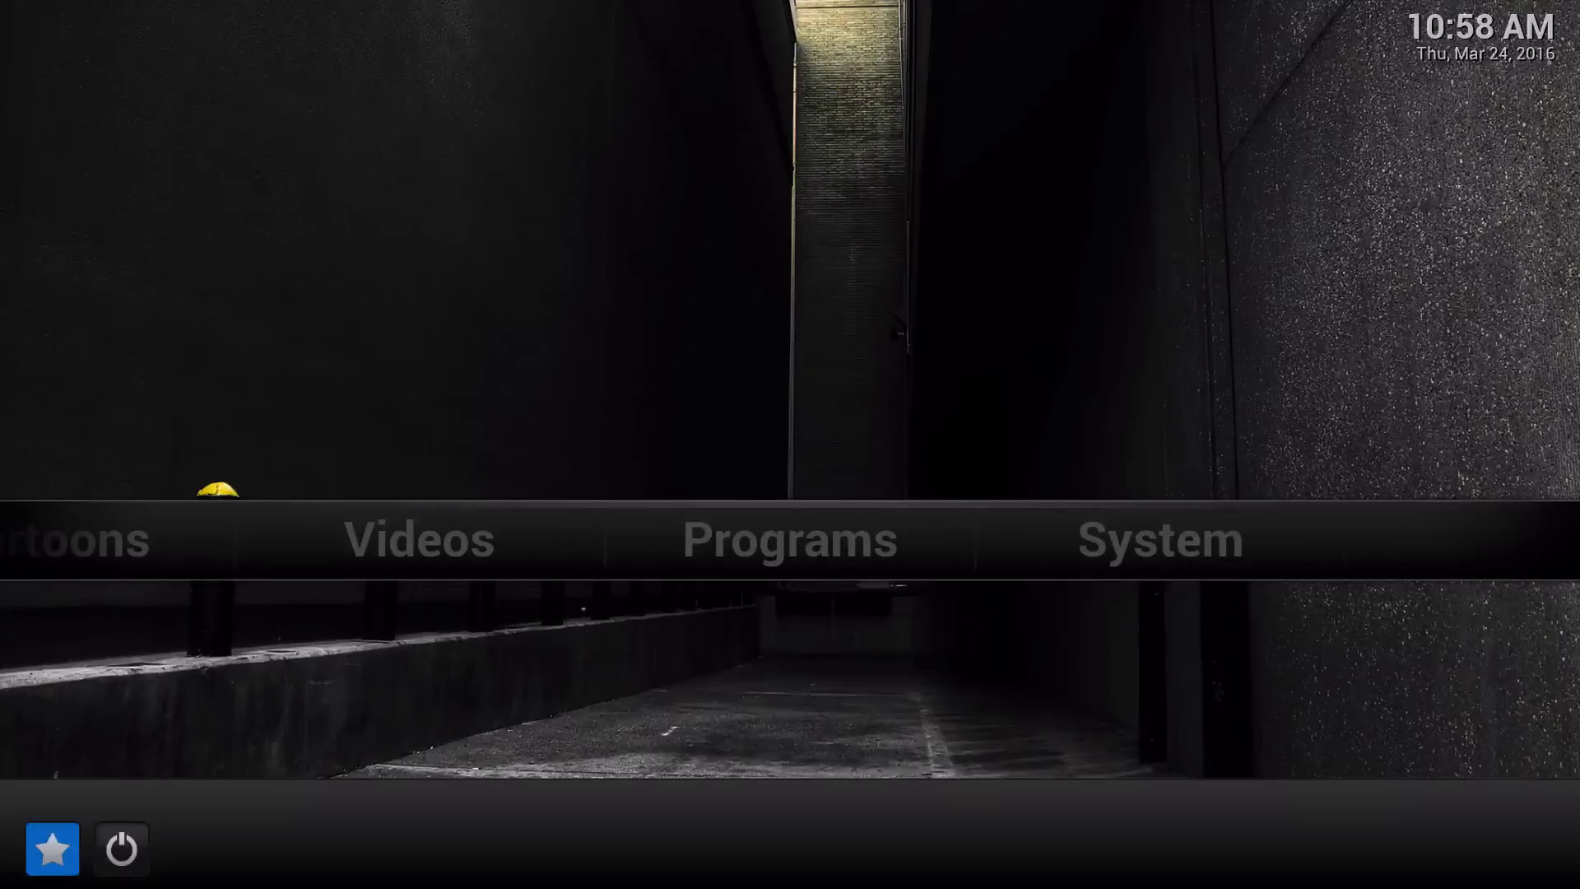
{"action": "key", "text": "Up"}
{"action": "key", "text": "Right"}
{"action": "key", "text": "Down"}
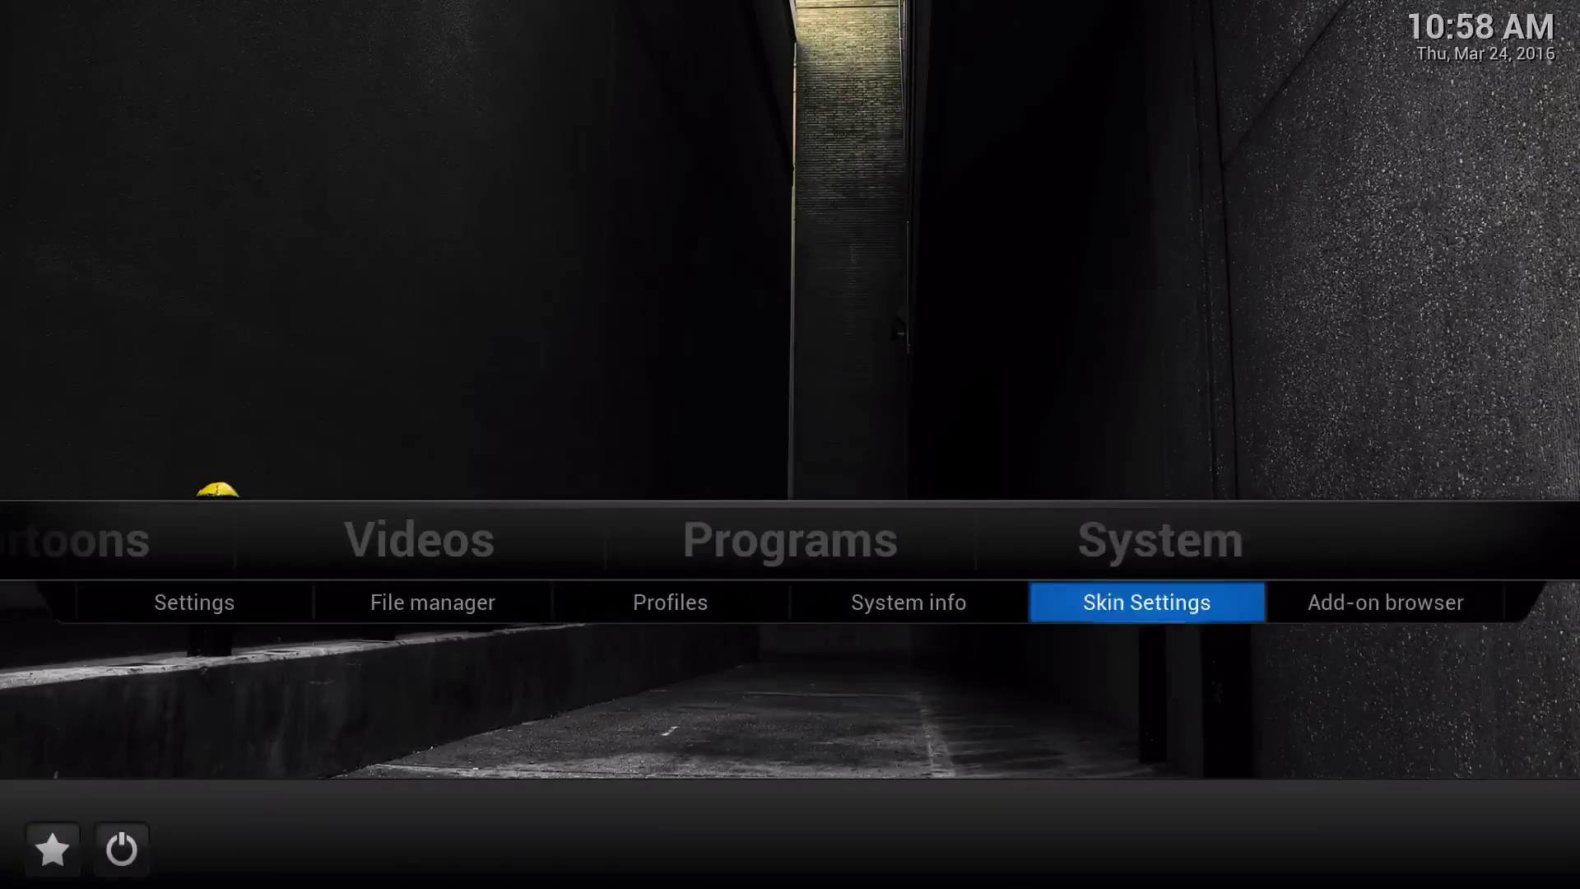
{"action": "key", "text": "Return"}
{"action": "key", "text": "Right"}
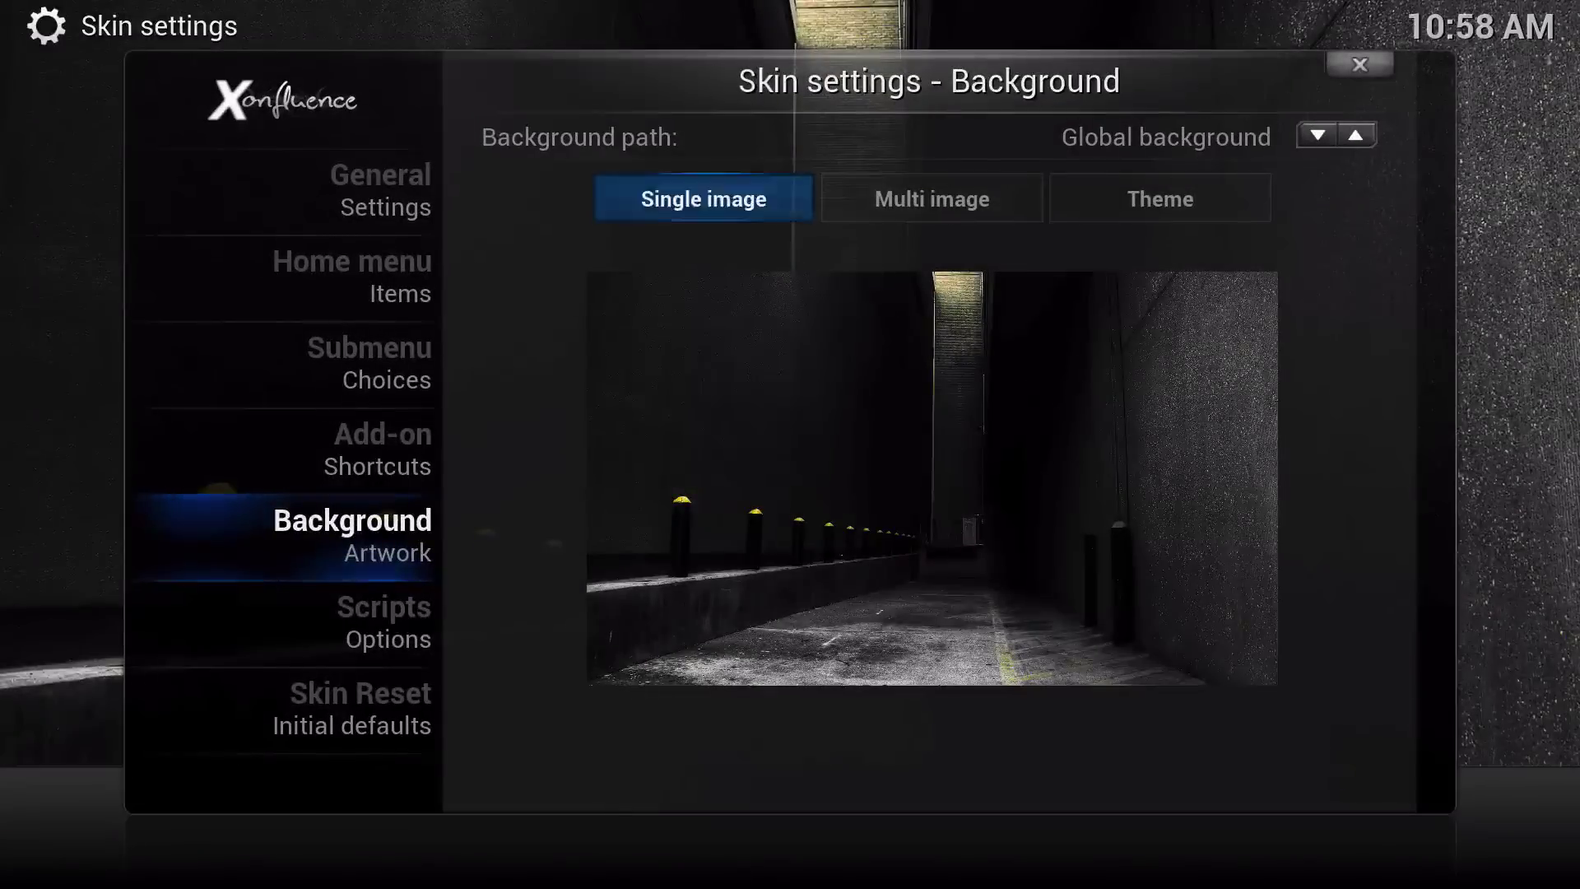
- Set 1852041.jpg as the single image for the global background and return to the home screen
{"action": "key", "text": "Right"}
{"action": "key", "text": "Left"}
{"action": "key", "text": "Return"}
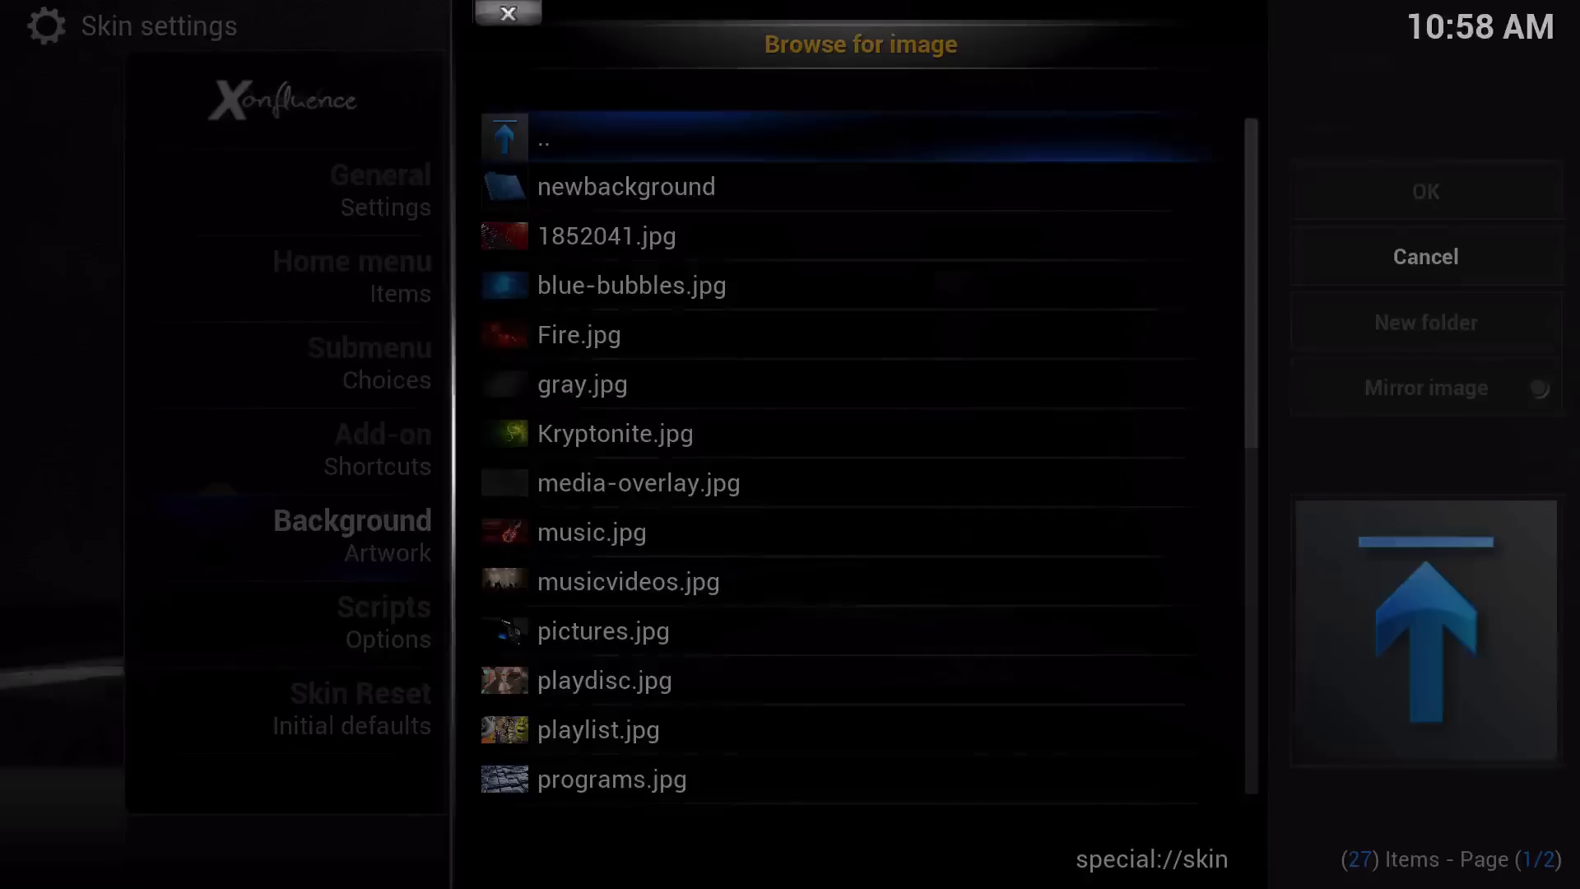
{"action": "key", "text": "Down"}
{"action": "key", "text": "Down"}
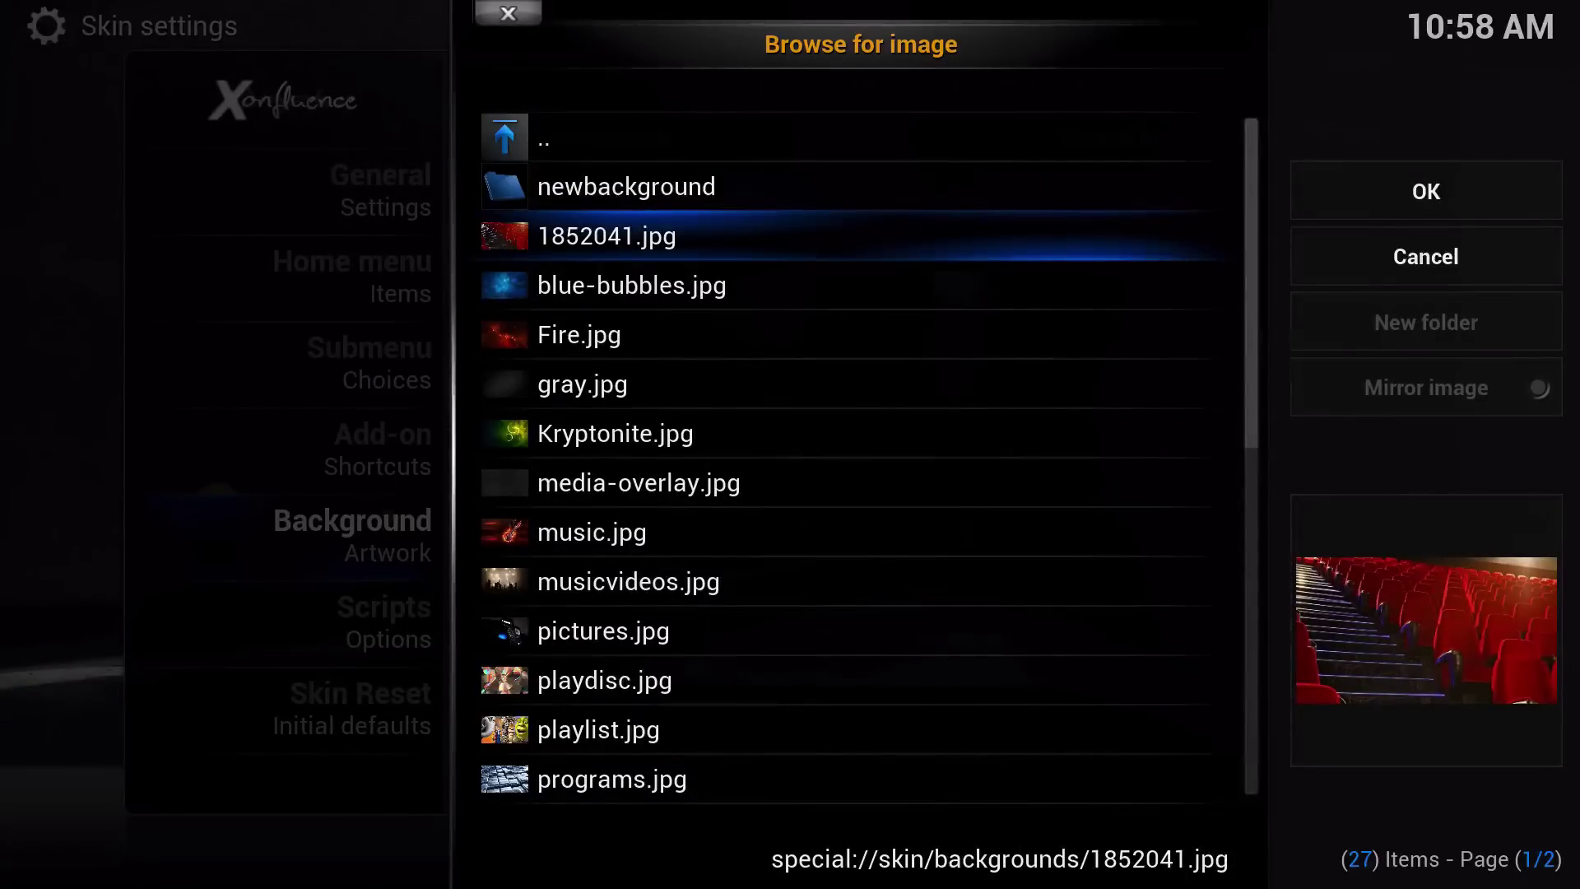
{"action": "key", "text": "Return"}
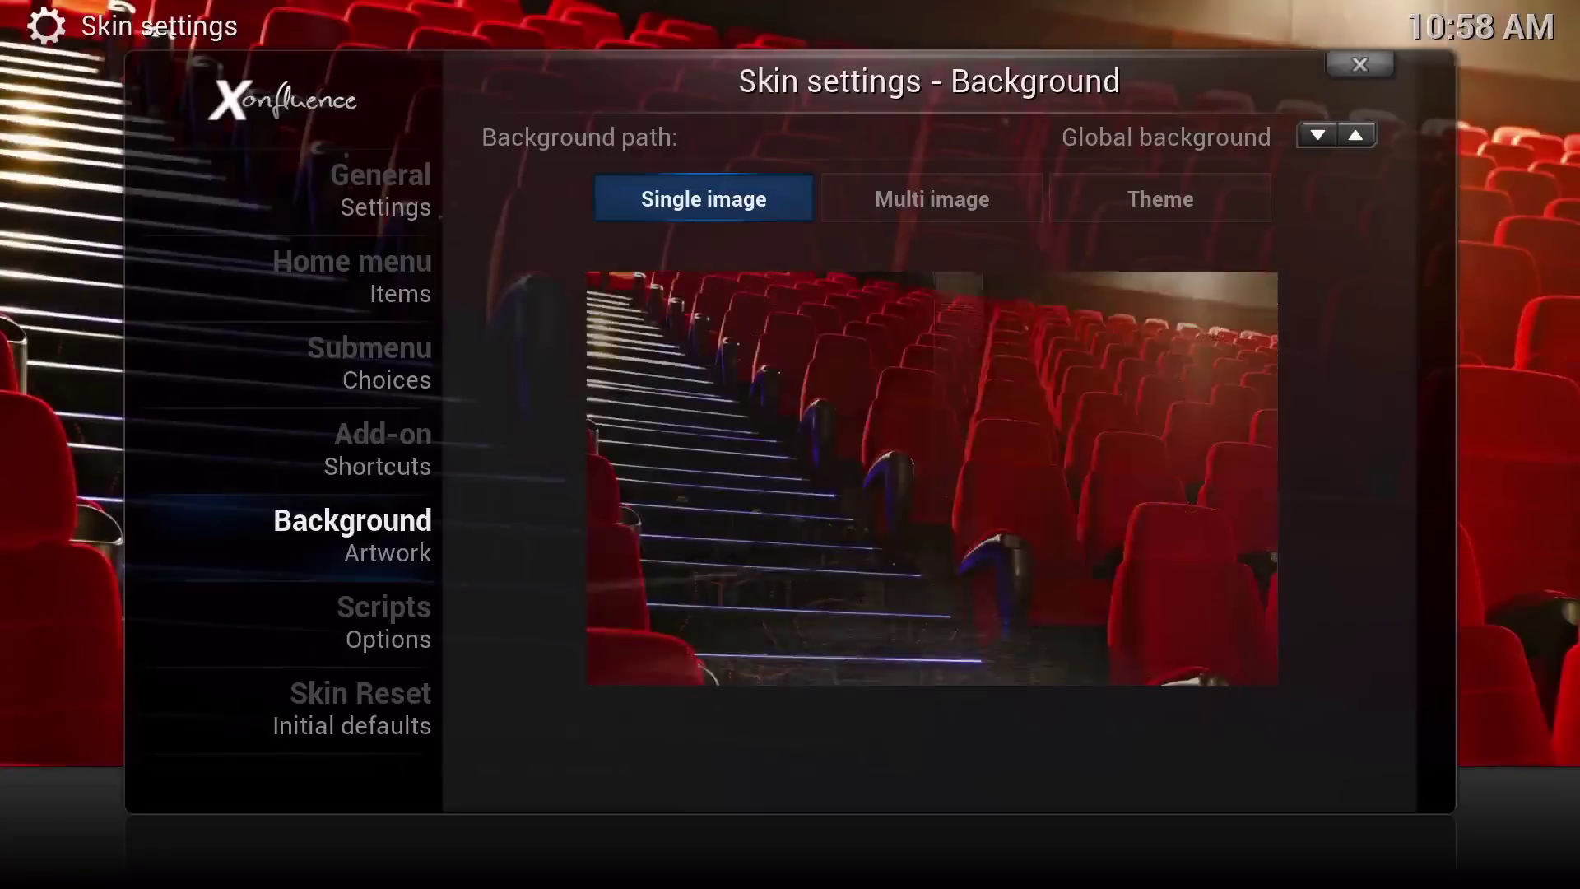
{"action": "key", "text": "Escape"}
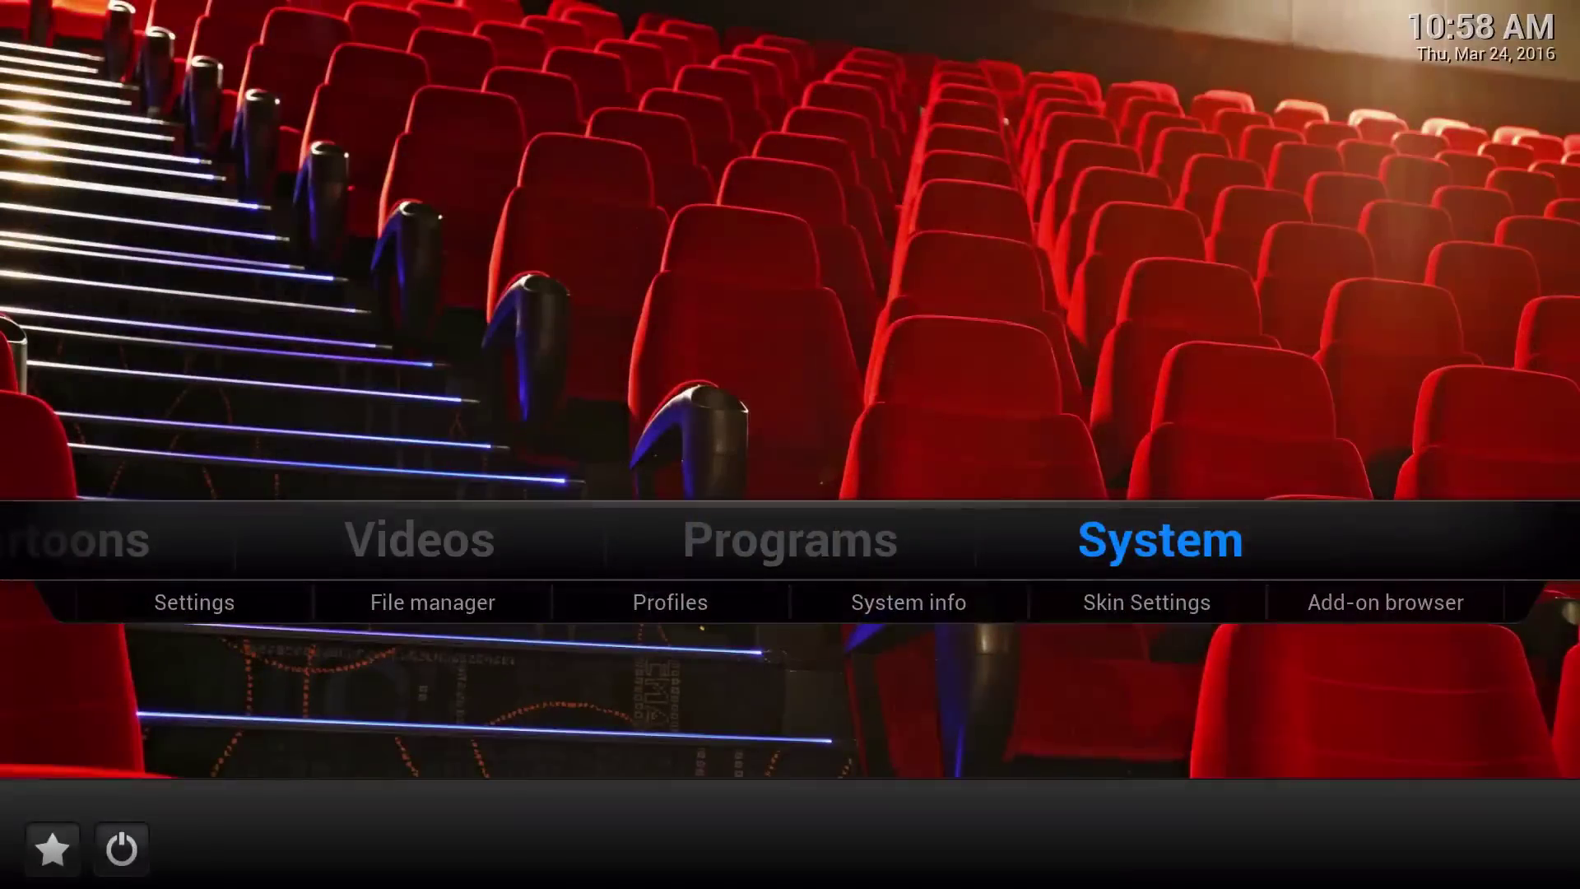
- Check the background across the home menu items from System to TV Shows and back, and in the Settings screen
{"action": "key", "text": "Left"}
{"action": "key", "text": "Left"}
{"action": "key", "text": "Left"}
{"action": "key", "text": "Left"}
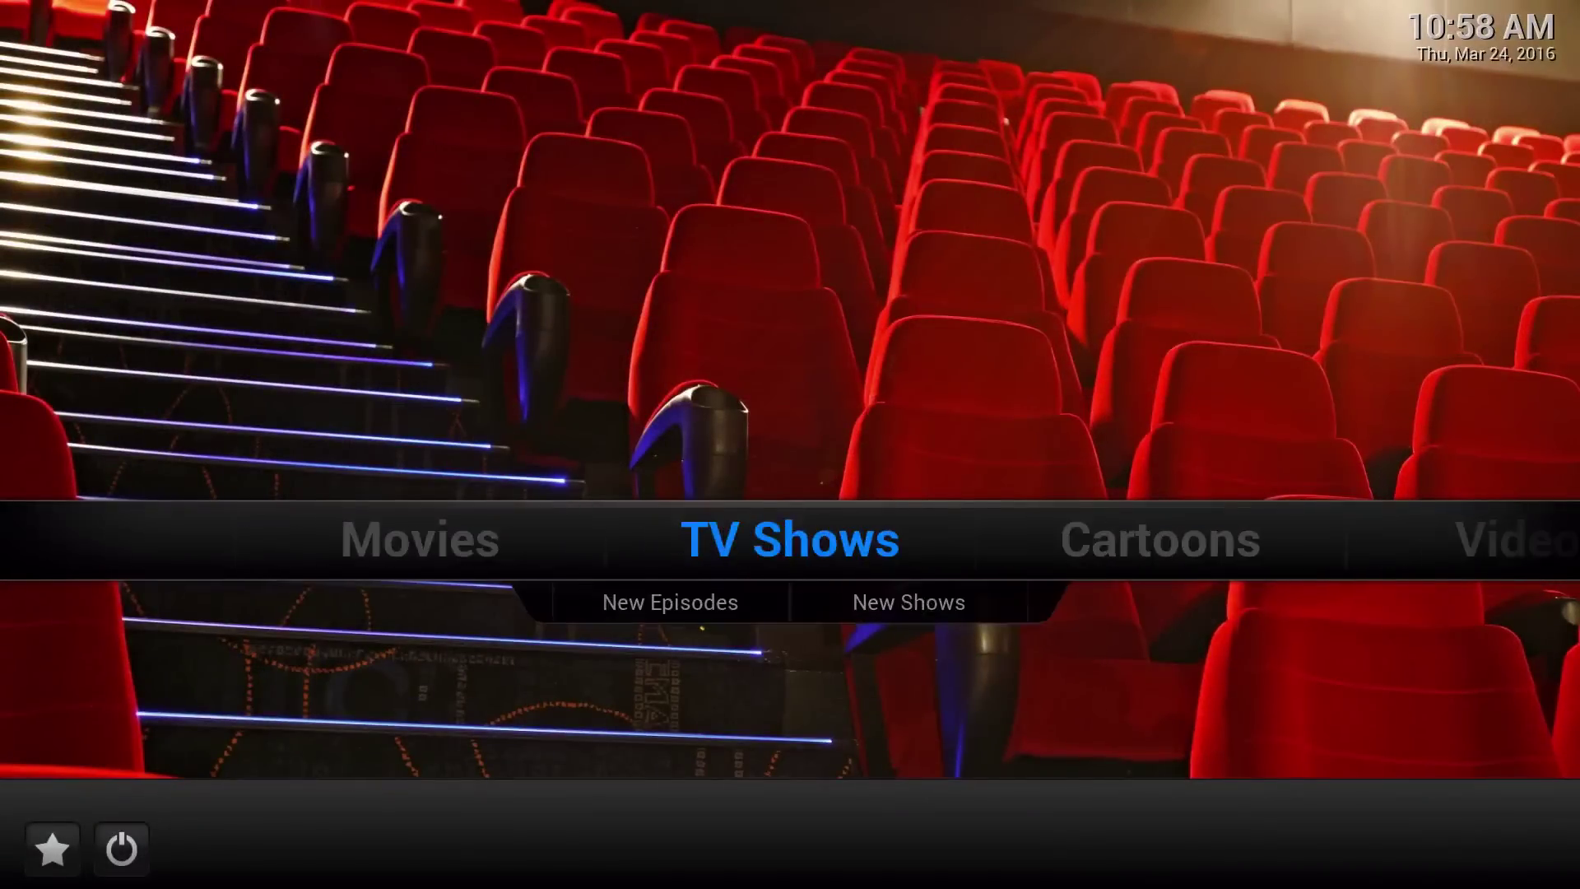
{"action": "key", "text": "Right"}
{"action": "key", "text": "Right"}
{"action": "key", "text": "Right"}
{"action": "key", "text": "Right"}
{"action": "key", "text": "Return"}
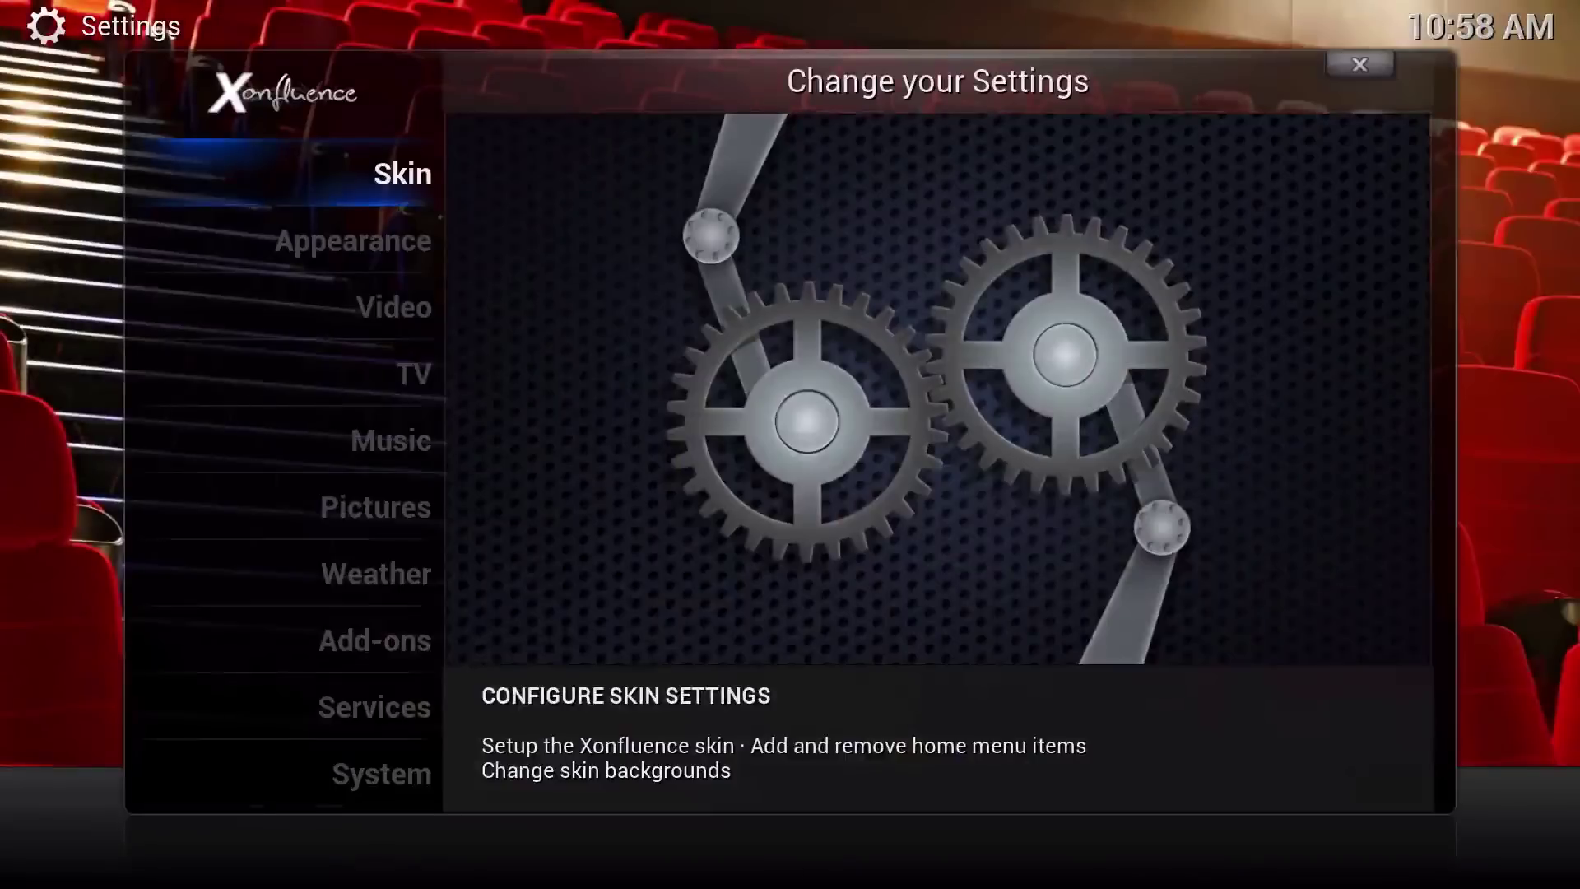
{"action": "key", "text": "Escape"}
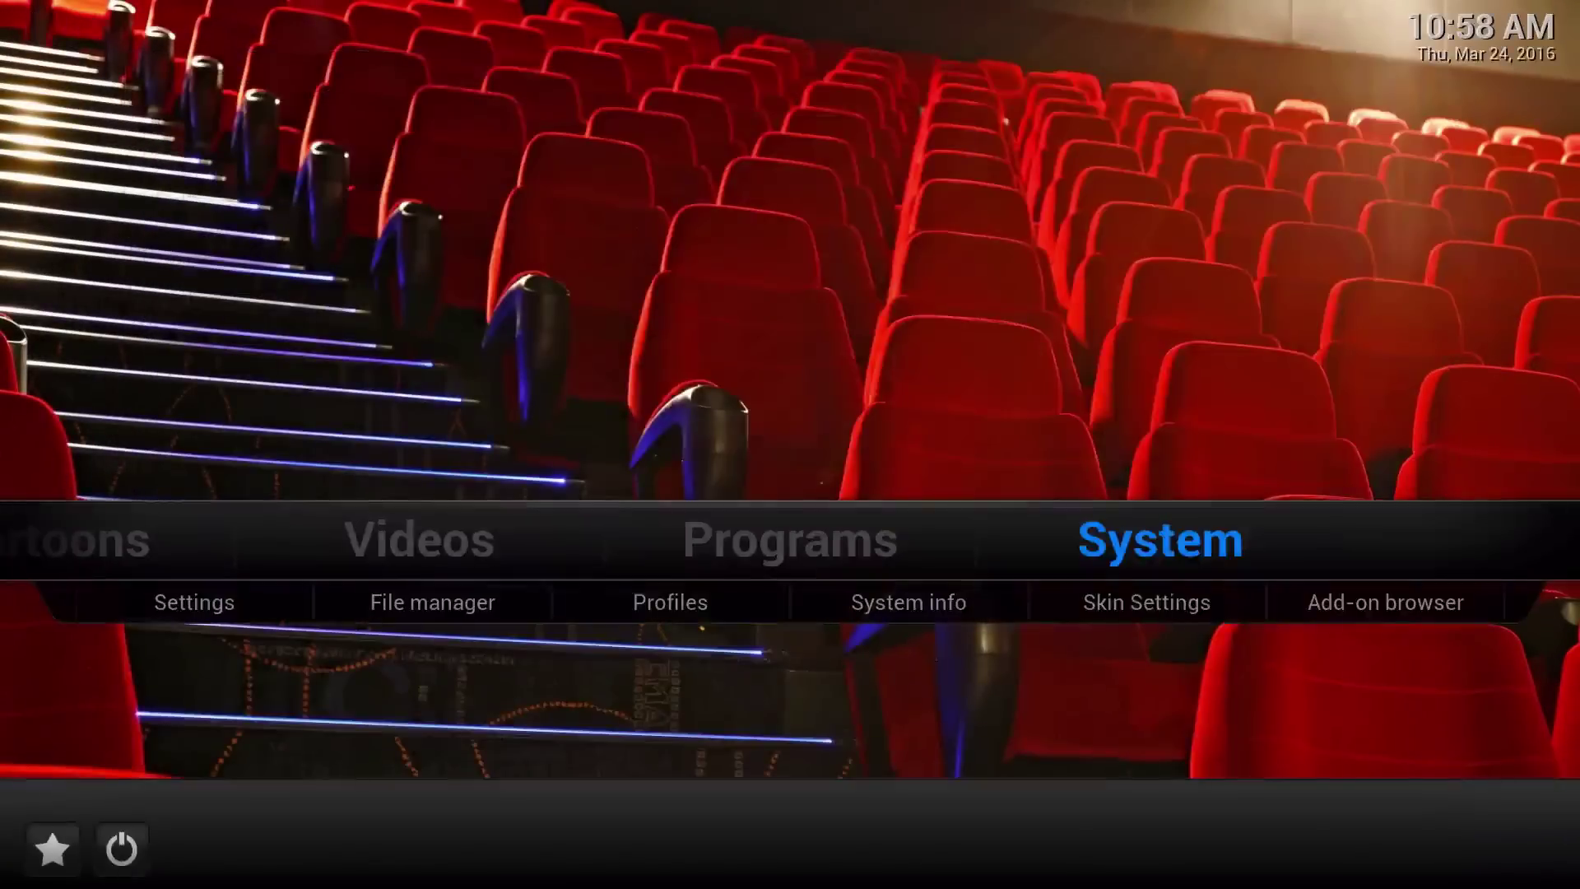
- Turn off "Enable single global background" in the General section of the skin settings
{"action": "key", "text": "Down"}
{"action": "key", "text": "Return"}
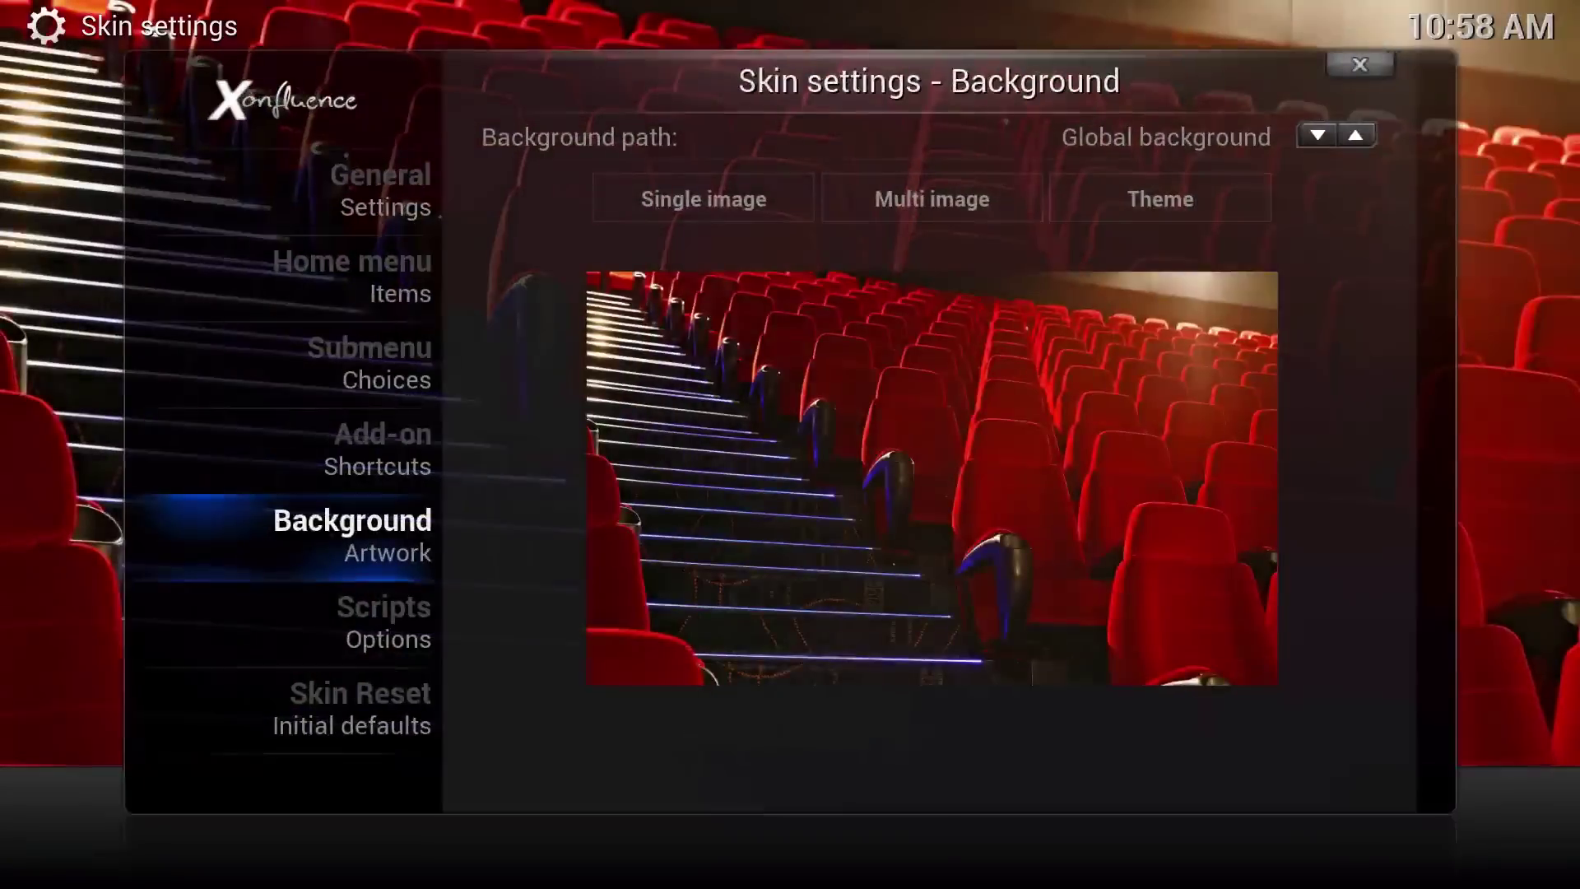
{"action": "key", "text": "Down"}
{"action": "key", "text": "Up"}
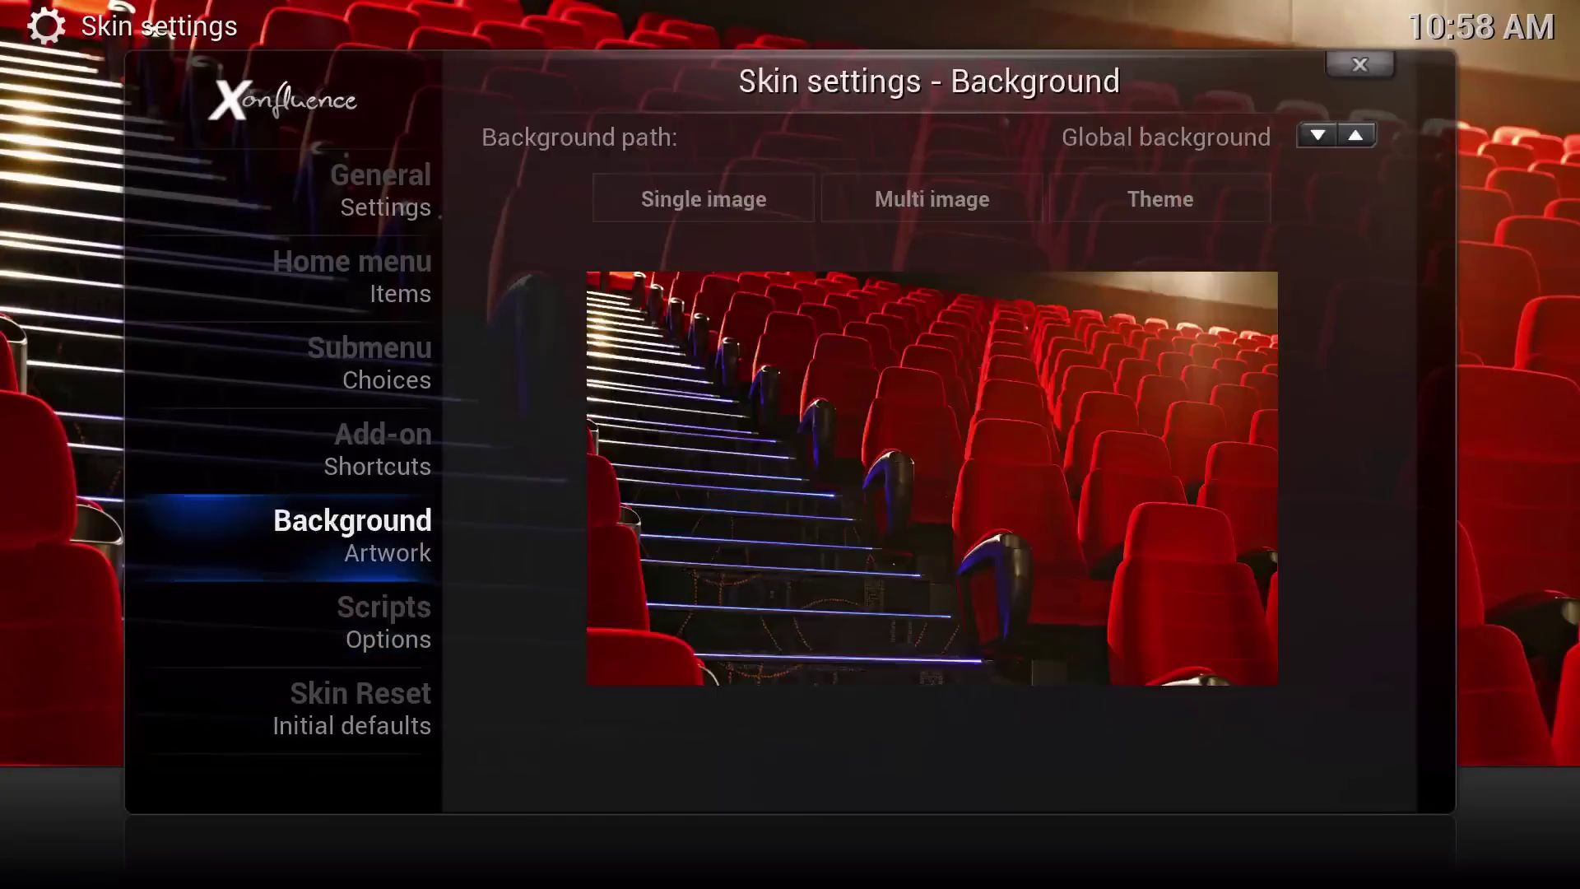
{"action": "key", "text": "Up"}
{"action": "key", "text": "Up"}
{"action": "key", "text": "Up"}
{"action": "key", "text": "Up"}
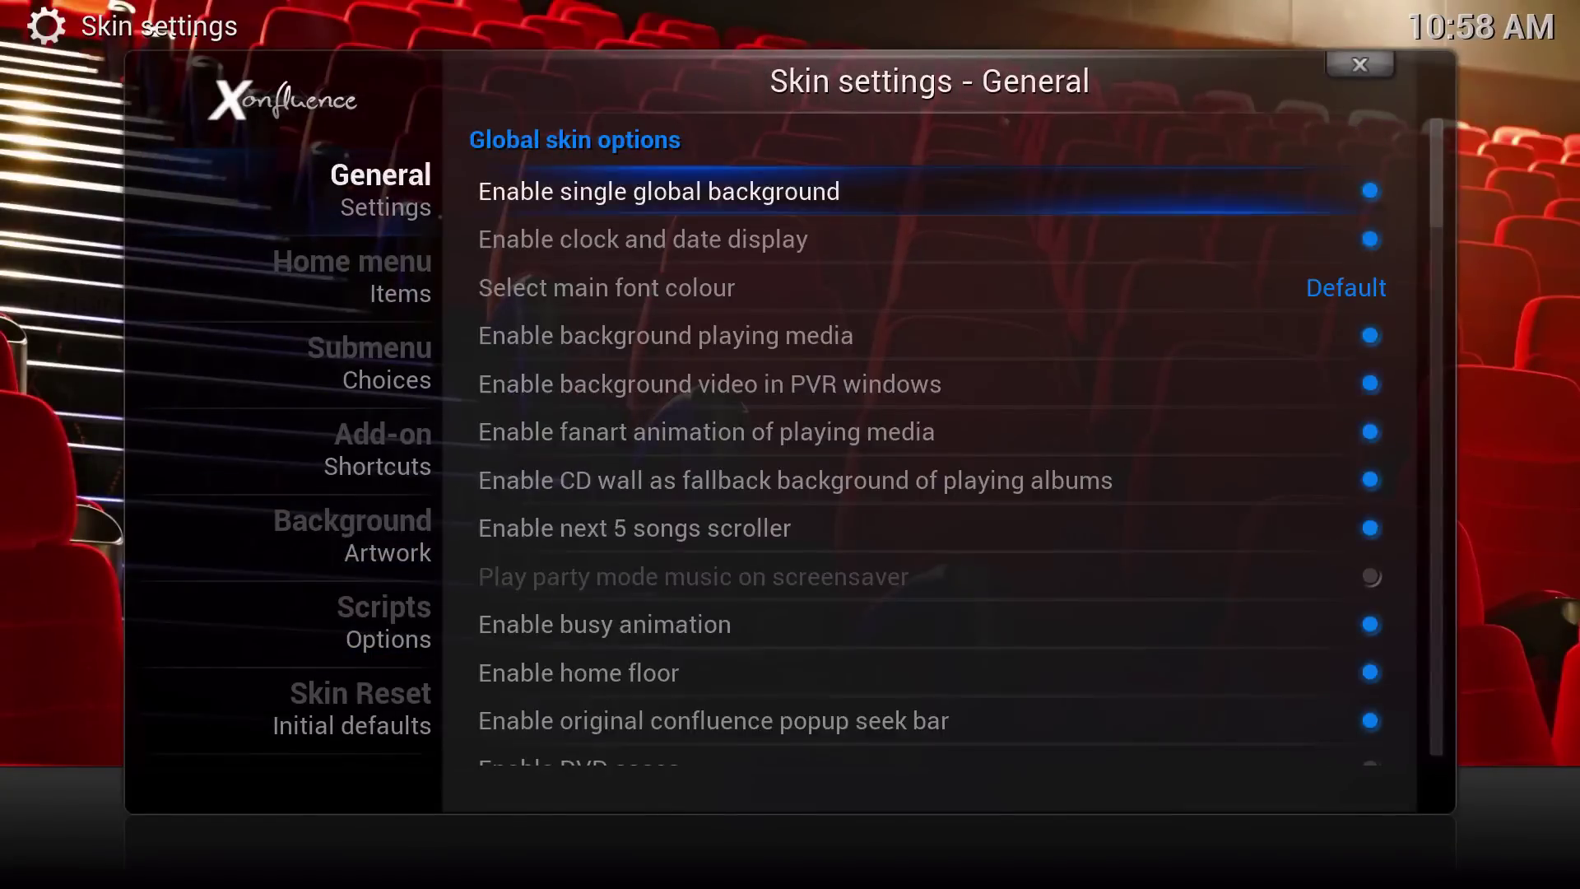
{"action": "key", "text": "Return"}
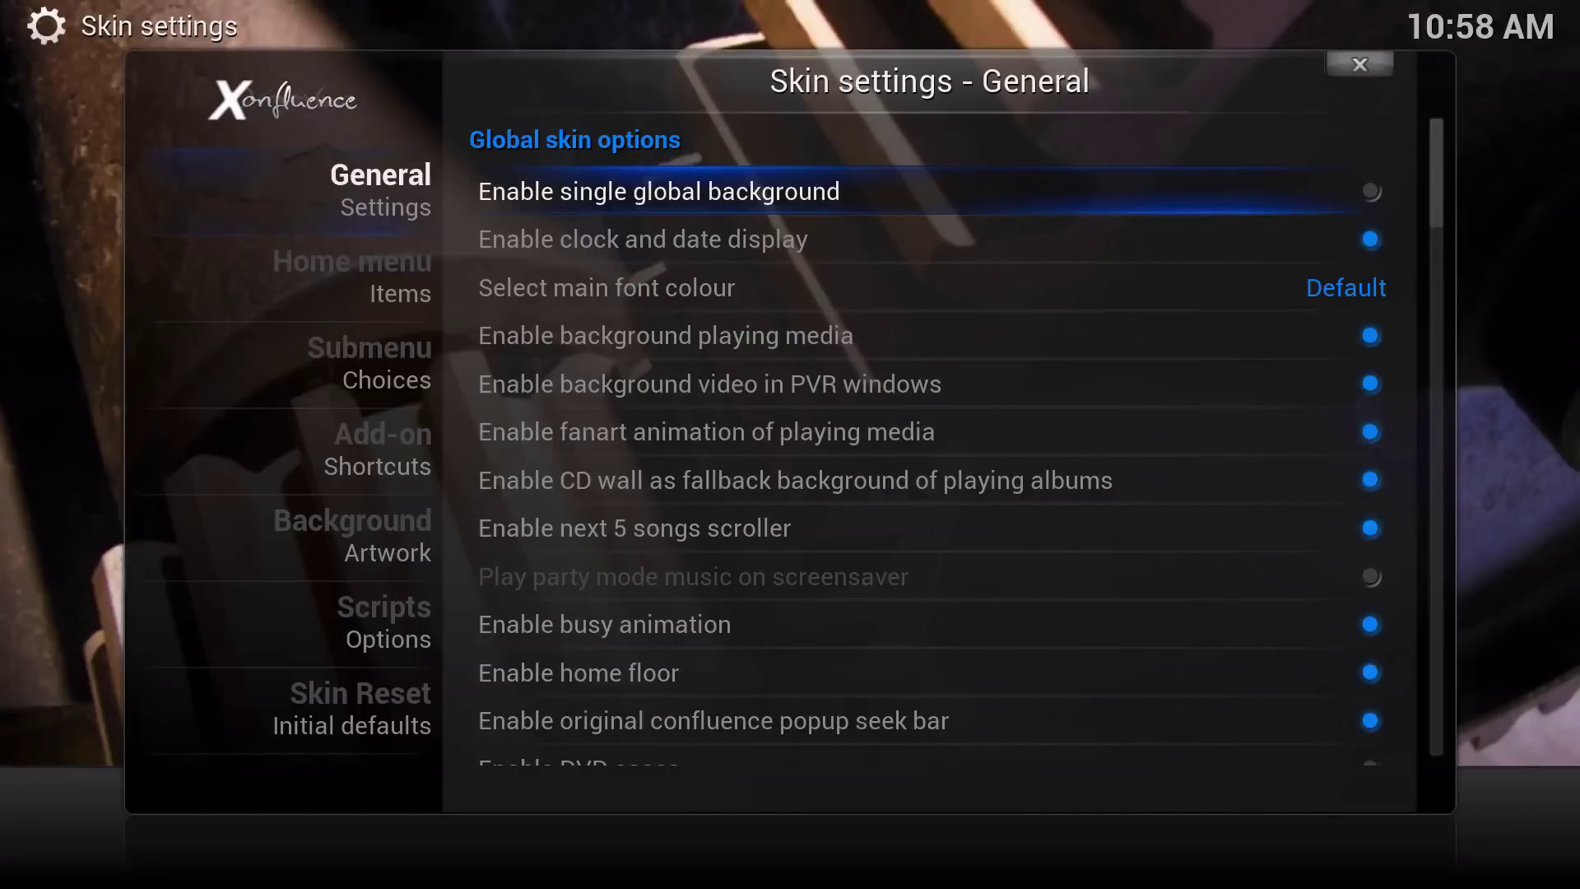
- Leave the skin settings and look through the individual backgrounds of the home menu items
{"action": "key", "text": "Escape"}
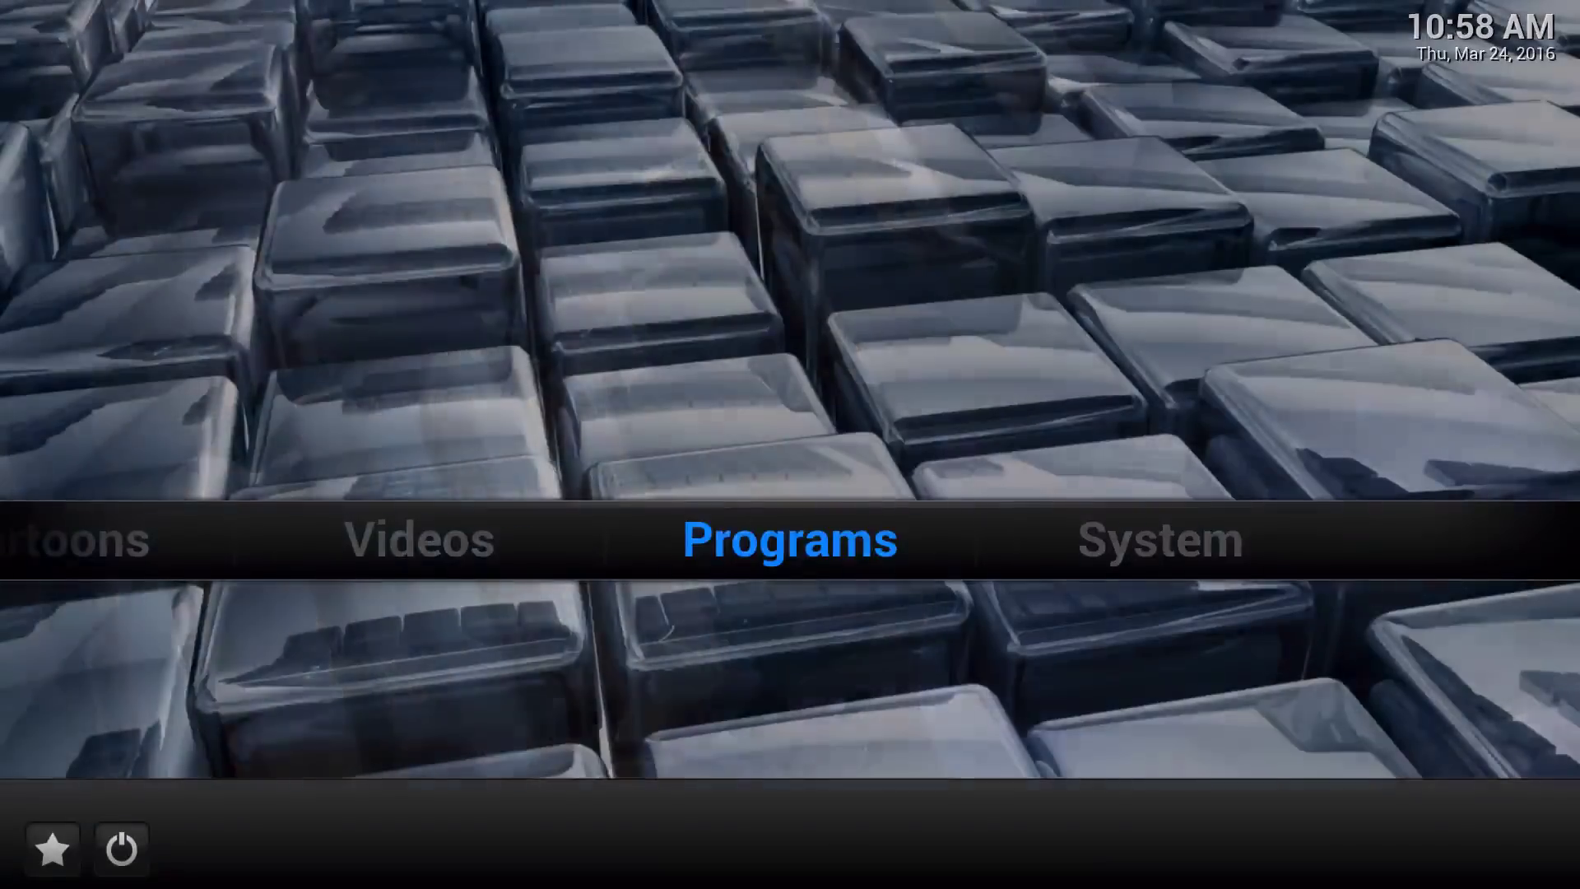
{"action": "key", "text": "Left"}
{"action": "key", "text": "Left"}
{"action": "key", "text": "Left"}
{"action": "key", "text": "Left"}
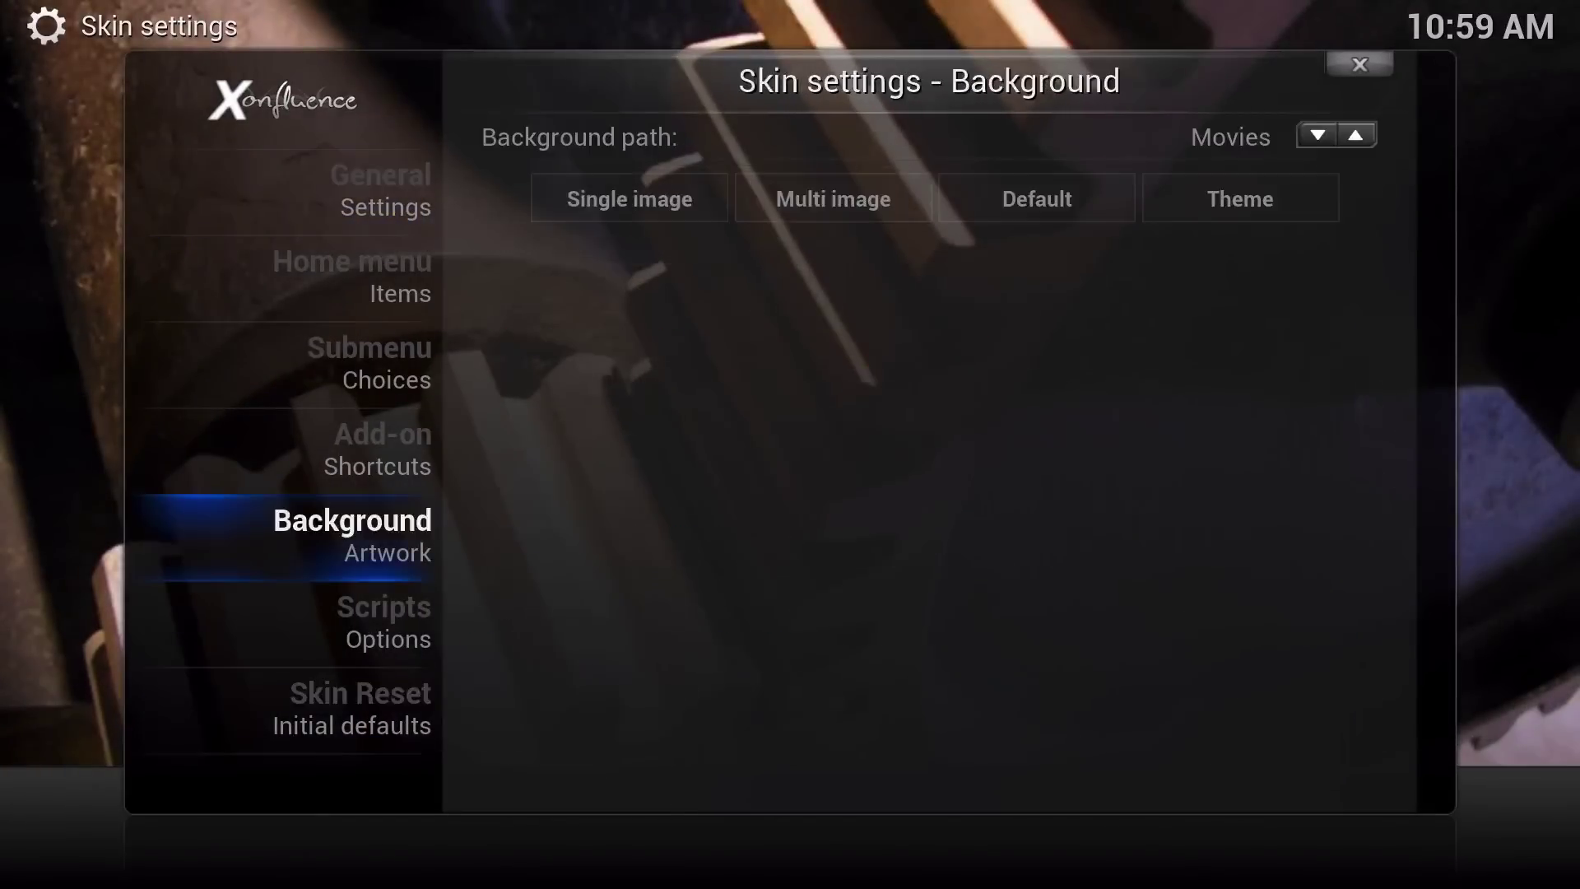
- Look over the Single image, Multi image, Default and Theme options for the Movies background
{"action": "key", "text": "Right"}
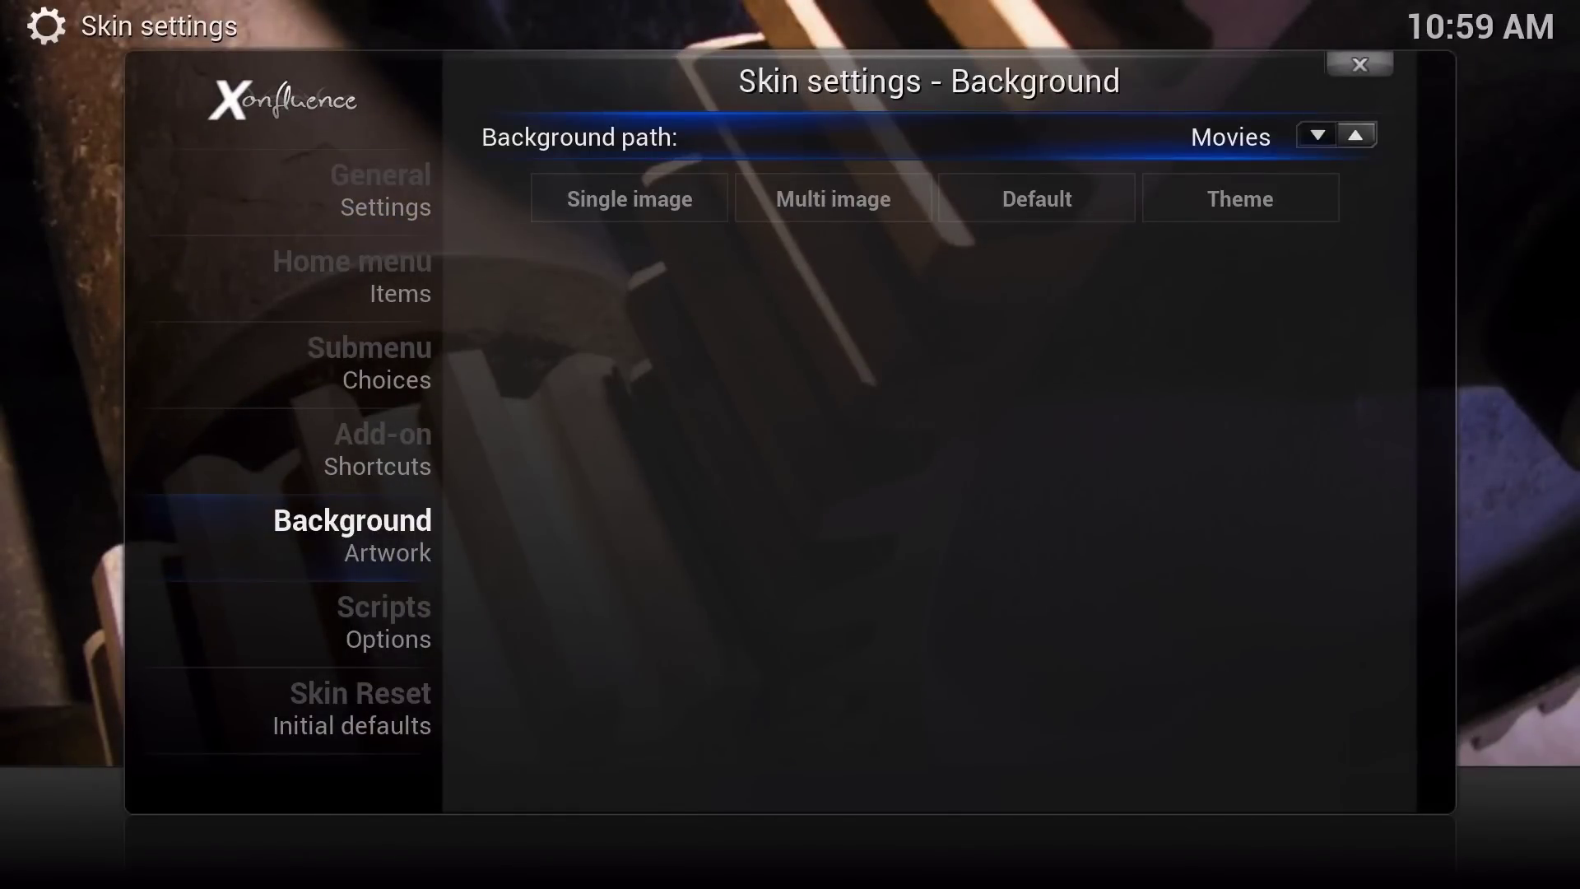
{"action": "key", "text": "Down"}
{"action": "key", "text": "Right"}
{"action": "key", "text": "Right"}
{"action": "key", "text": "Right"}
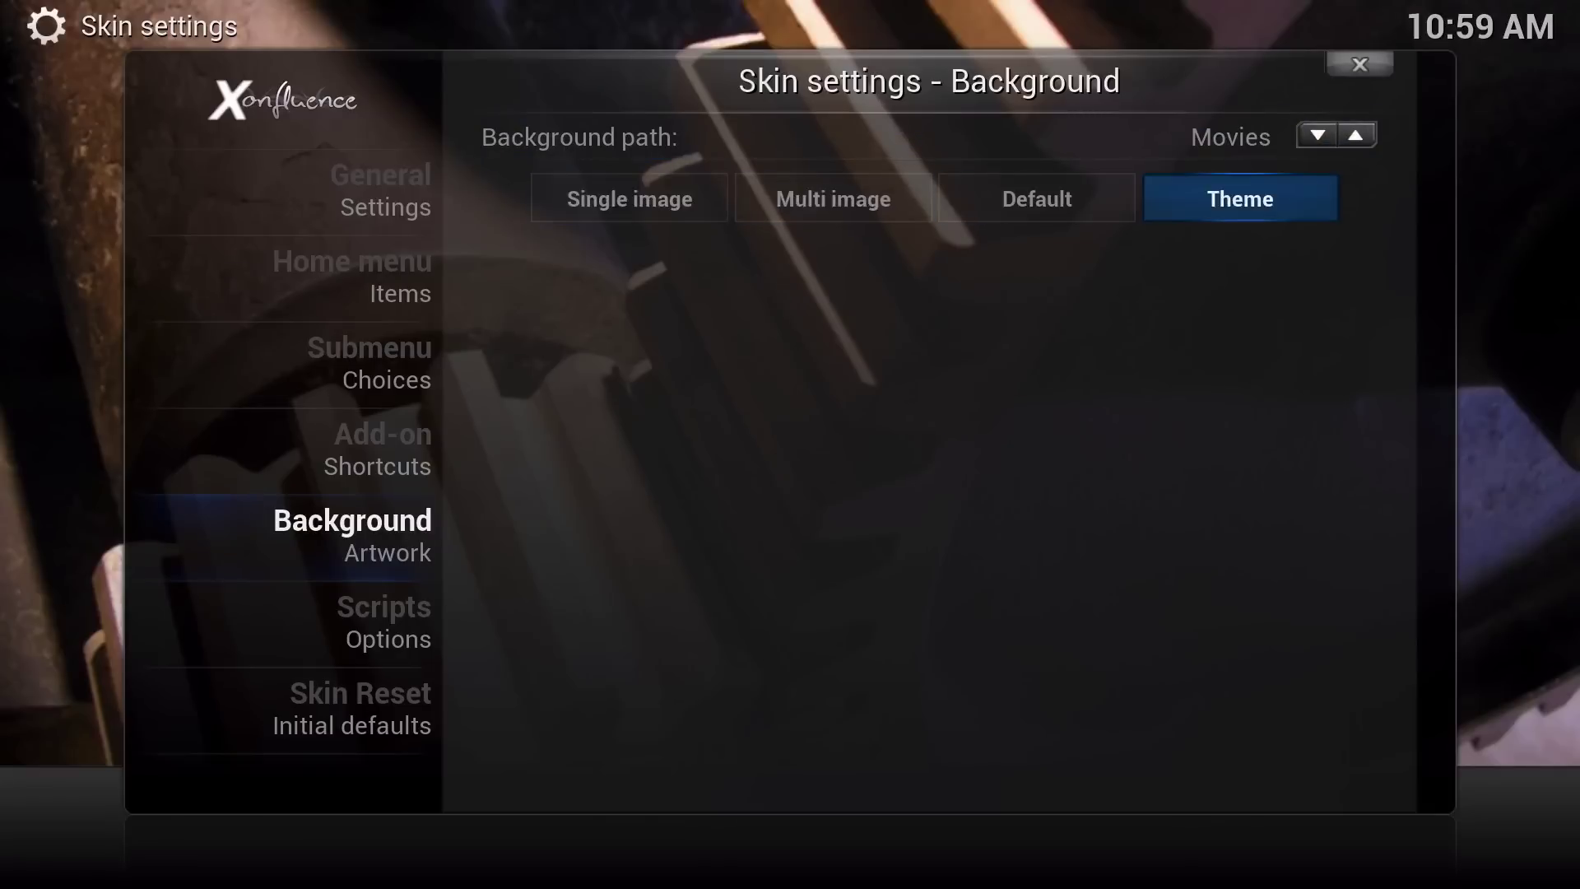
- Look through the background previews of all the home menu items in the Background artwork settings, ending back on Movies
{"action": "key", "text": "Left"}
{"action": "key", "text": "Up"}
{"action": "key", "text": "Right"}
{"action": "key", "text": "Right"}
{"action": "key", "text": "Right"}
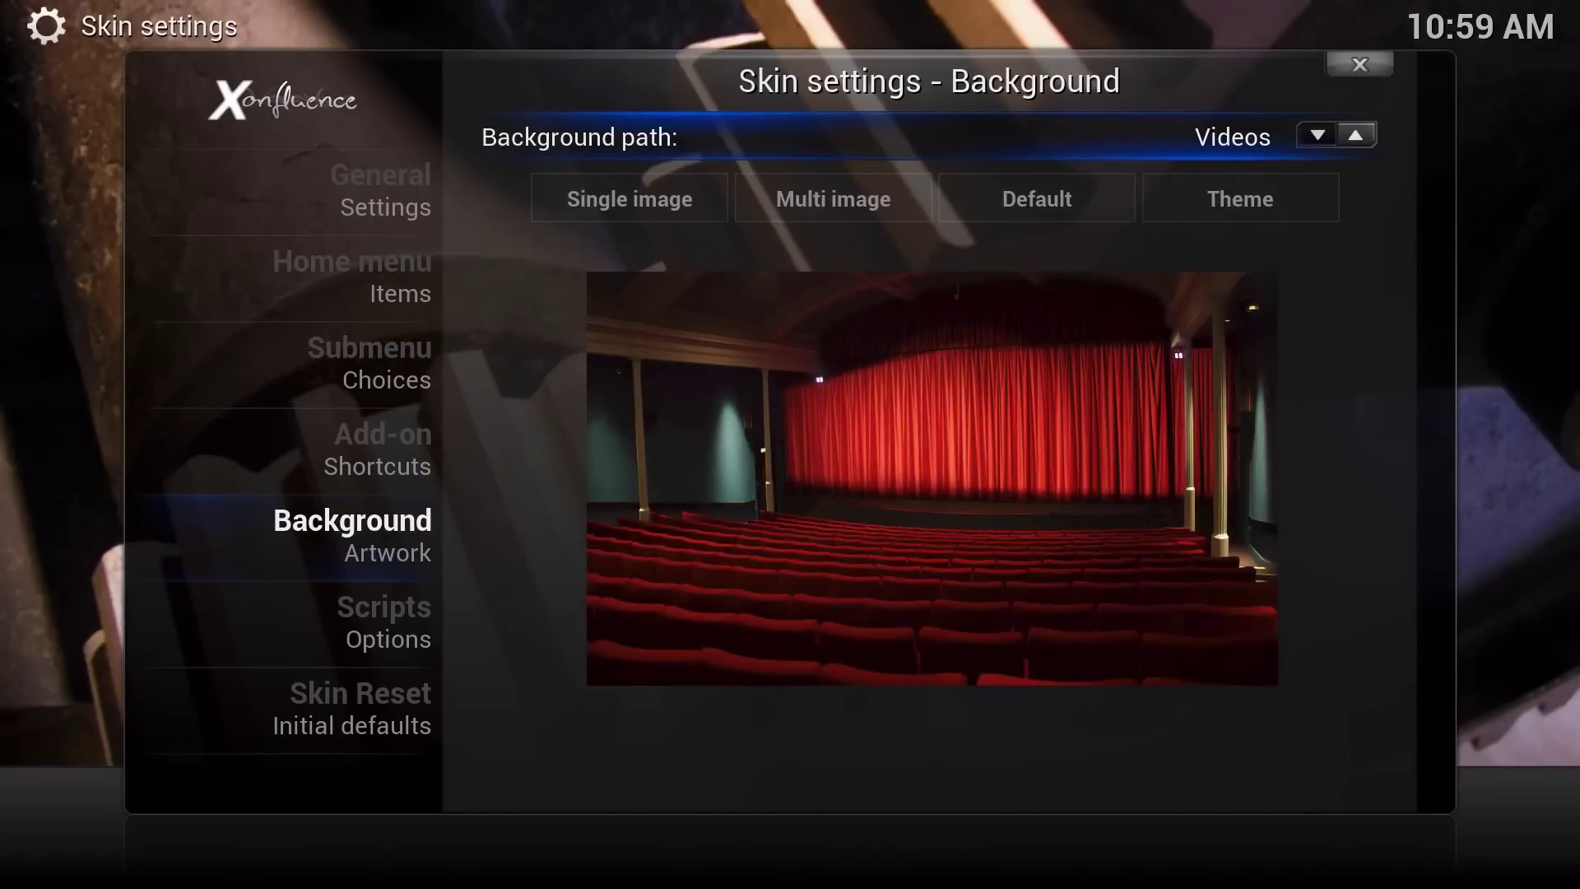
{"action": "key", "text": "Right"}
{"action": "key", "text": "Right"}
{"action": "key", "text": "Right"}
{"action": "key", "text": "Right"}
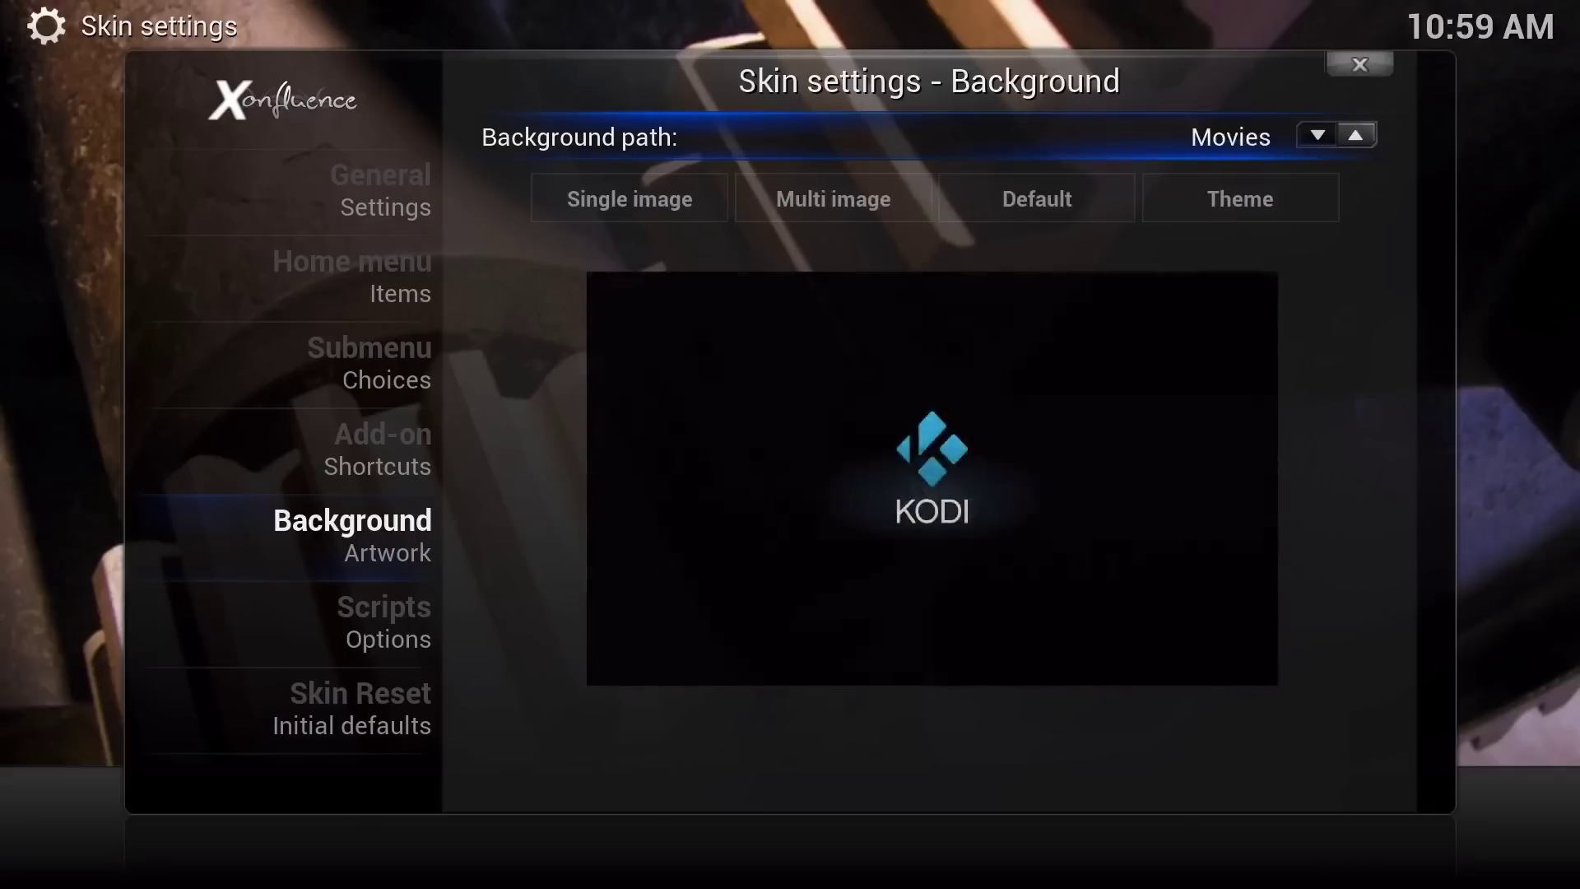
{"action": "key", "text": "Right"}
{"action": "key", "text": "Right"}
{"action": "key", "text": "Right"}
{"action": "key", "text": "Right"}
{"action": "key", "text": "Right"}
{"action": "key", "text": "Right"}
{"action": "key", "text": "Right"}
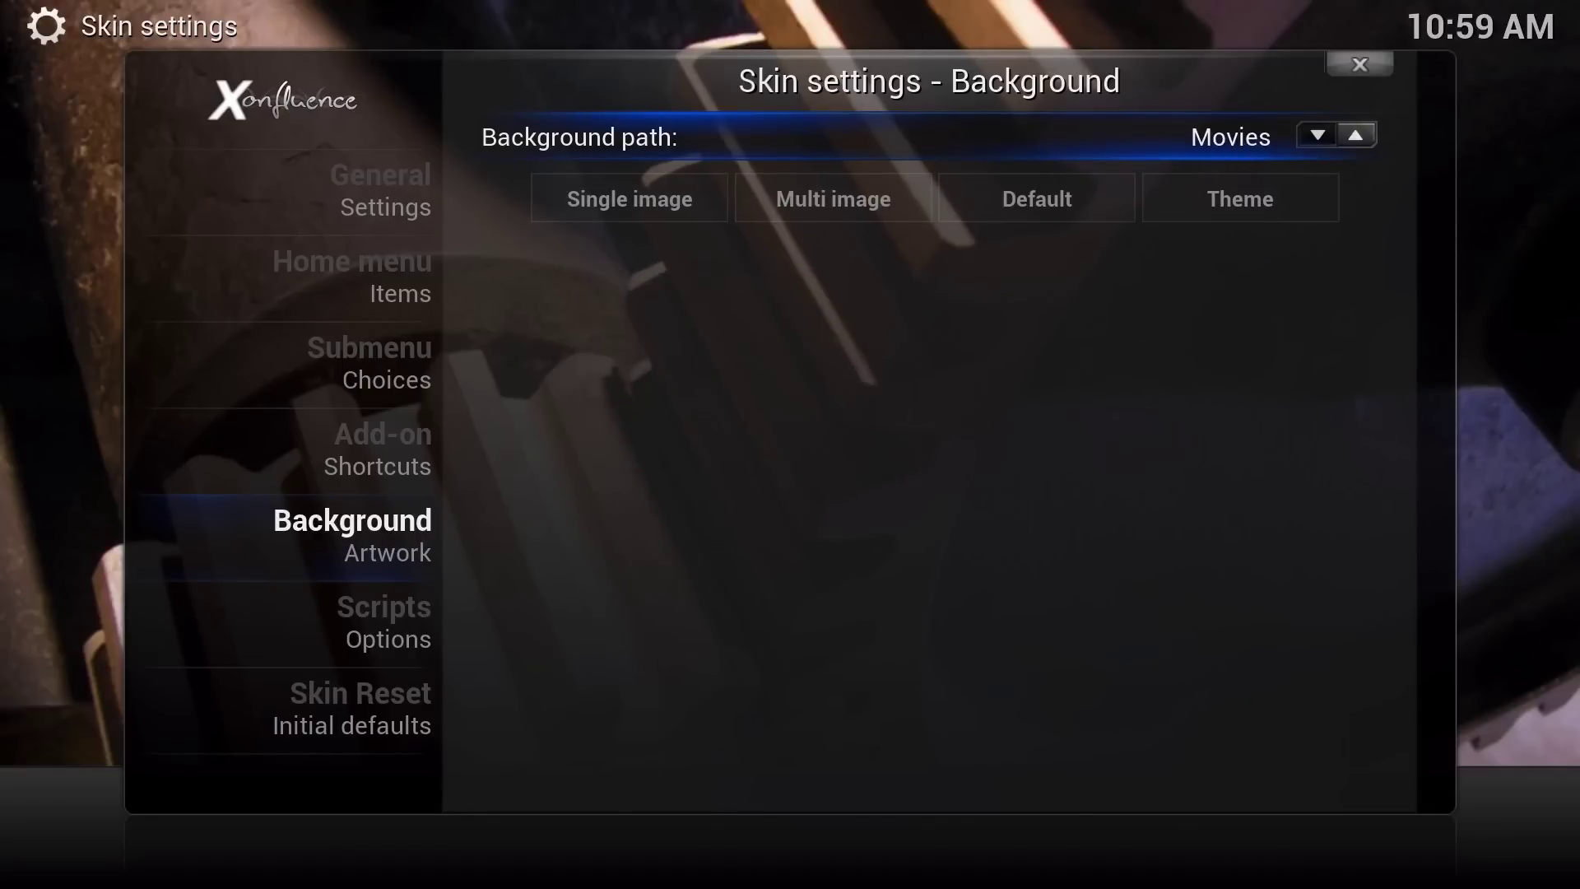
- Browse the skin's backgrounds folder and set media-overlay.jpg as the single image background for Movies
{"action": "key", "text": "Down"}
{"action": "key", "text": "Return"}
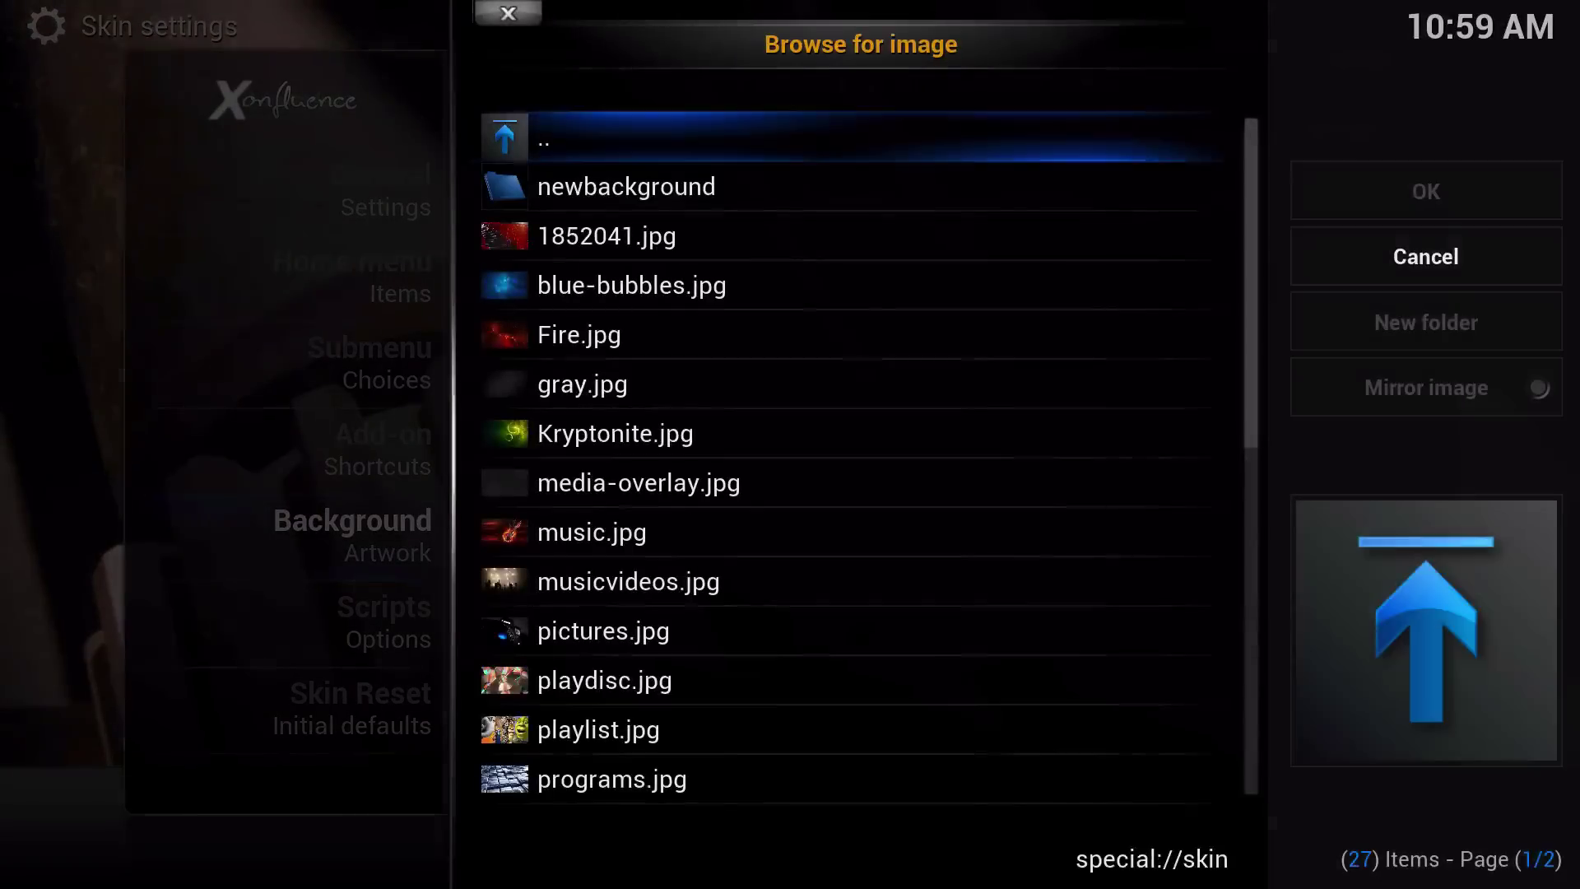
{"action": "key", "text": "Down"}
{"action": "key", "text": "Down"}
{"action": "key", "text": "Down"}
{"action": "key", "text": "Down"}
{"action": "key", "text": "Down"}
{"action": "key", "text": "Down"}
{"action": "key", "text": "Down"}
{"action": "key", "text": "Down"}
{"action": "key", "text": "Down"}
{"action": "key", "text": "Down"}
{"action": "key", "text": "Down"}
{"action": "key", "text": "Down"}
{"action": "key", "text": "Down"}
{"action": "key", "text": "Down"}
{"action": "key", "text": "Down"}
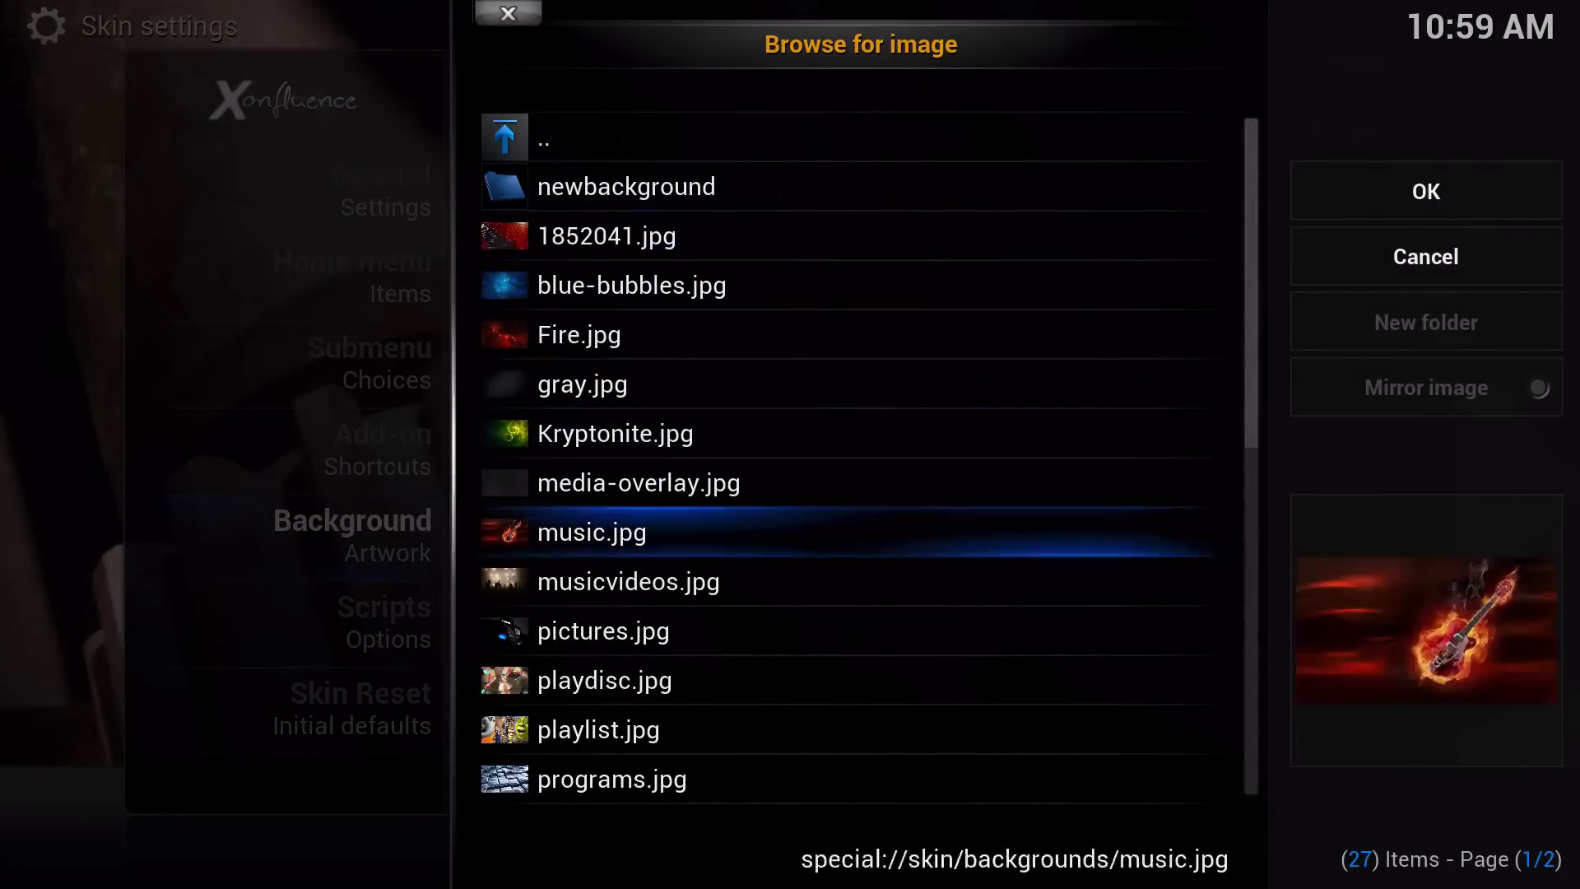
{"action": "key", "text": "Down"}
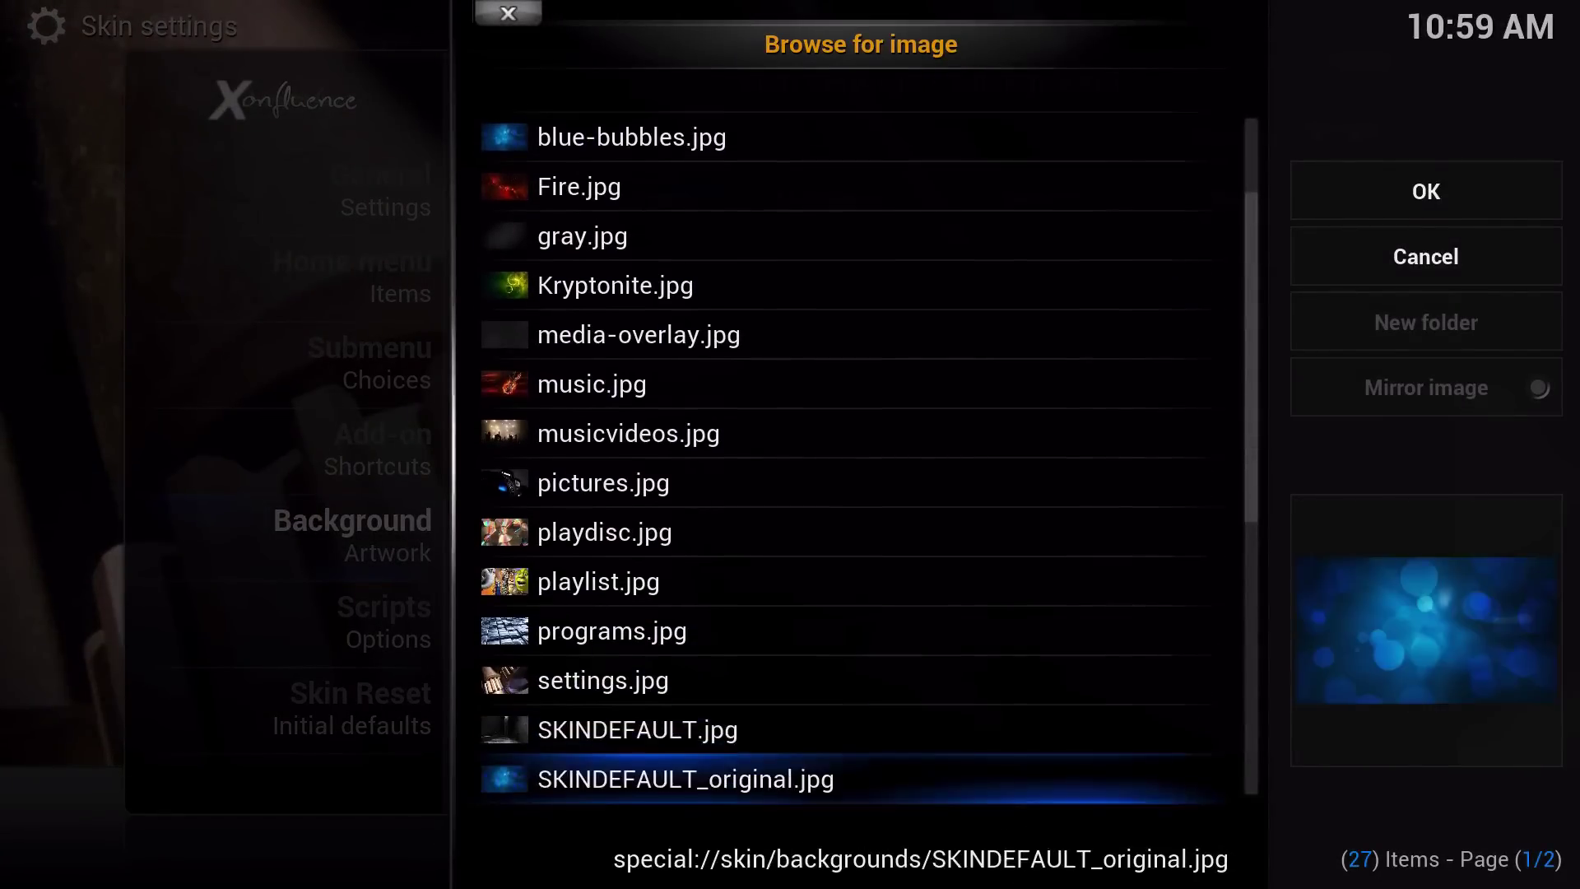
{"action": "key", "text": "Up"}
{"action": "key", "text": "Up"}
{"action": "key", "text": "Up"}
{"action": "key", "text": "Up"}
{"action": "key", "text": "Up"}
{"action": "key", "text": "Up"}
{"action": "key", "text": "Up"}
{"action": "key", "text": "Up"}
{"action": "key", "text": "Up"}
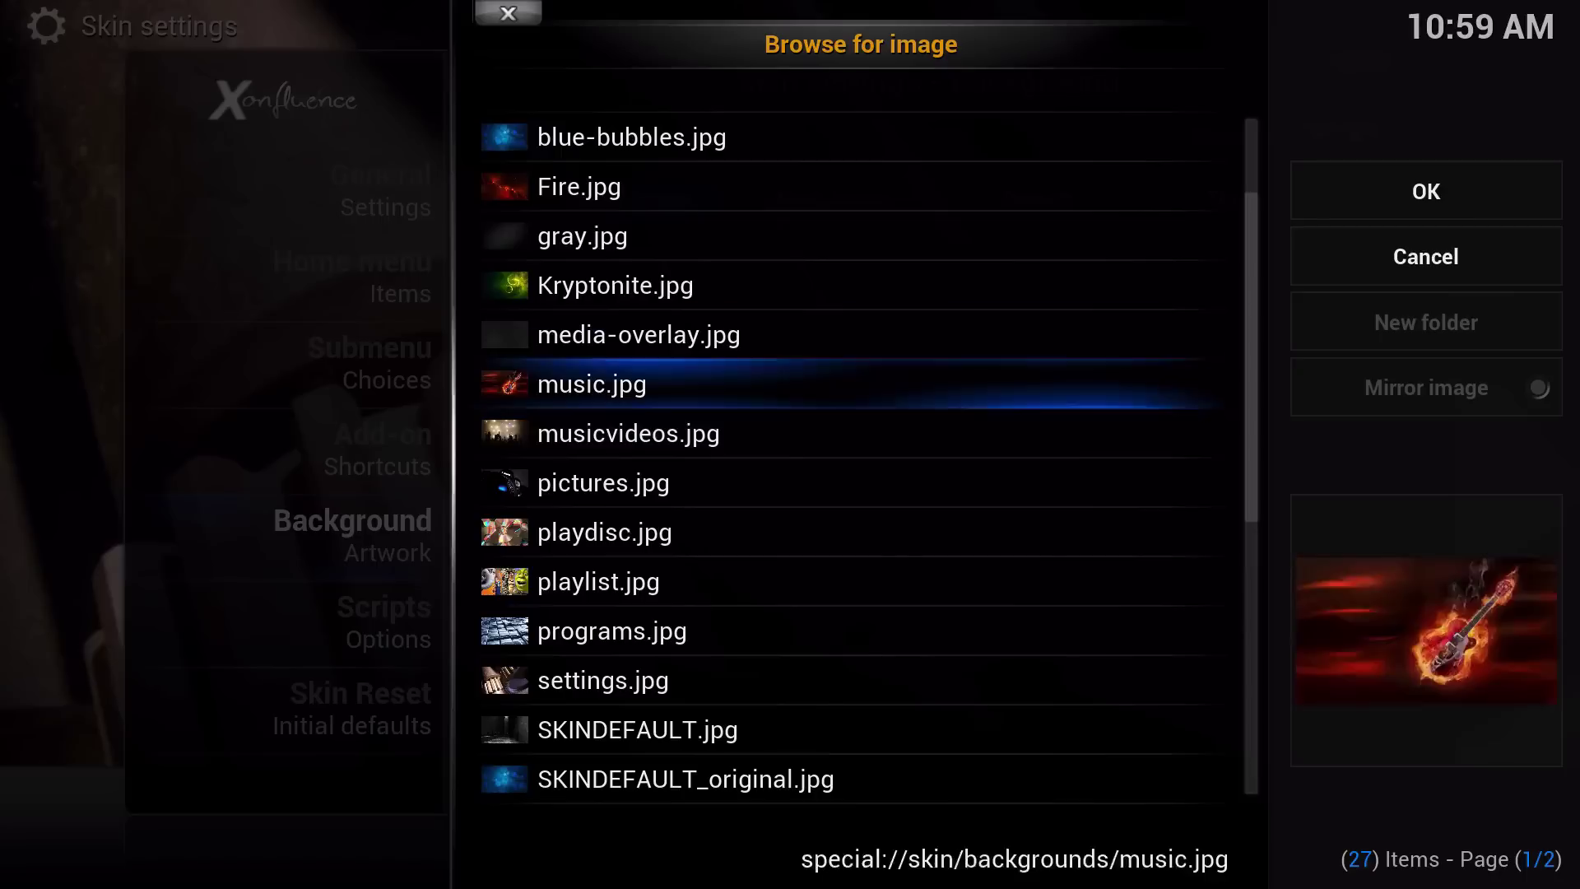
{"action": "key", "text": "Up"}
{"action": "key", "text": "Up"}
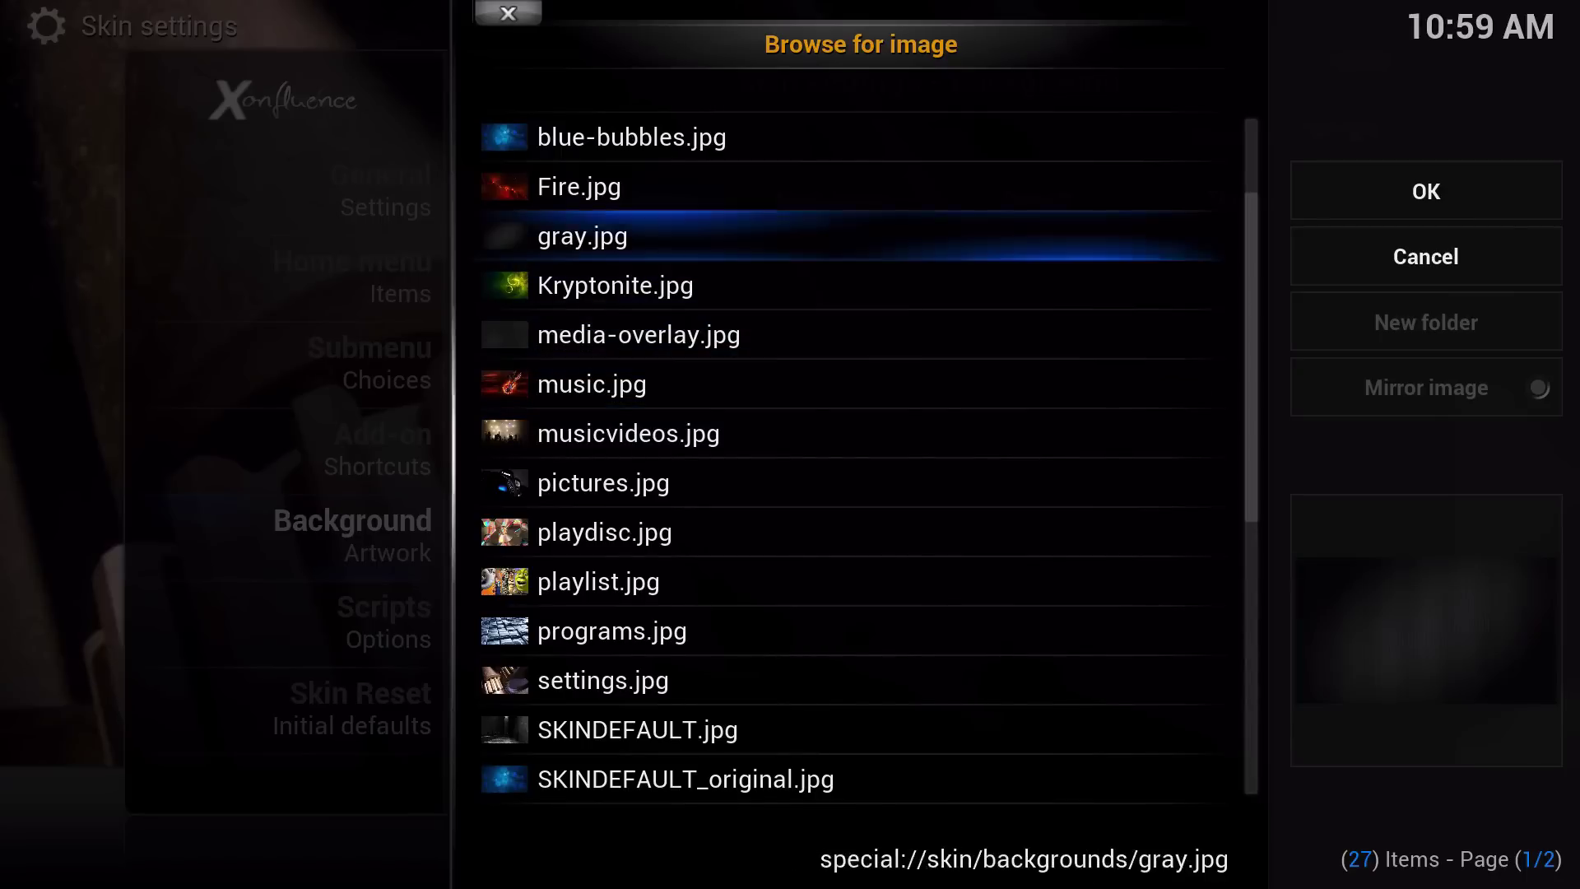
{"action": "key", "text": "Down"}
{"action": "key", "text": "Down"}
{"action": "key", "text": "Return"}
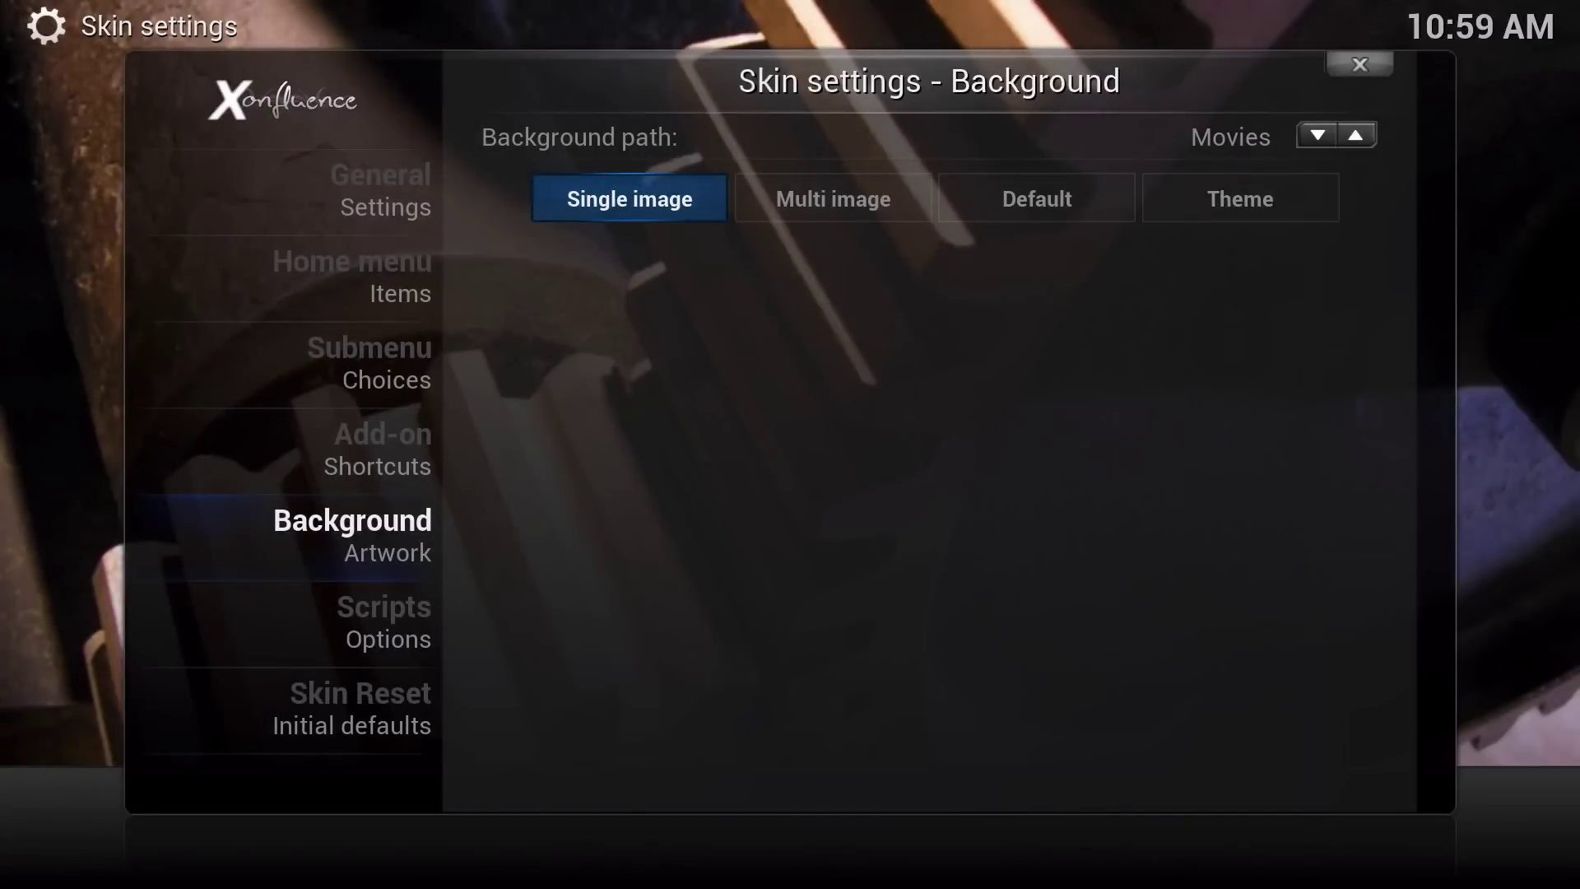
- Set pictures.jpg from the backgrounds folder as the single image background for TV Shows
{"action": "key", "text": "Up"}
{"action": "key", "text": "Right"}
{"action": "key", "text": "Down"}
{"action": "key", "text": "Return"}
{"action": "key", "text": "Down"}
{"action": "key", "text": "Down"}
{"action": "key", "text": "Down"}
{"action": "key", "text": "Down"}
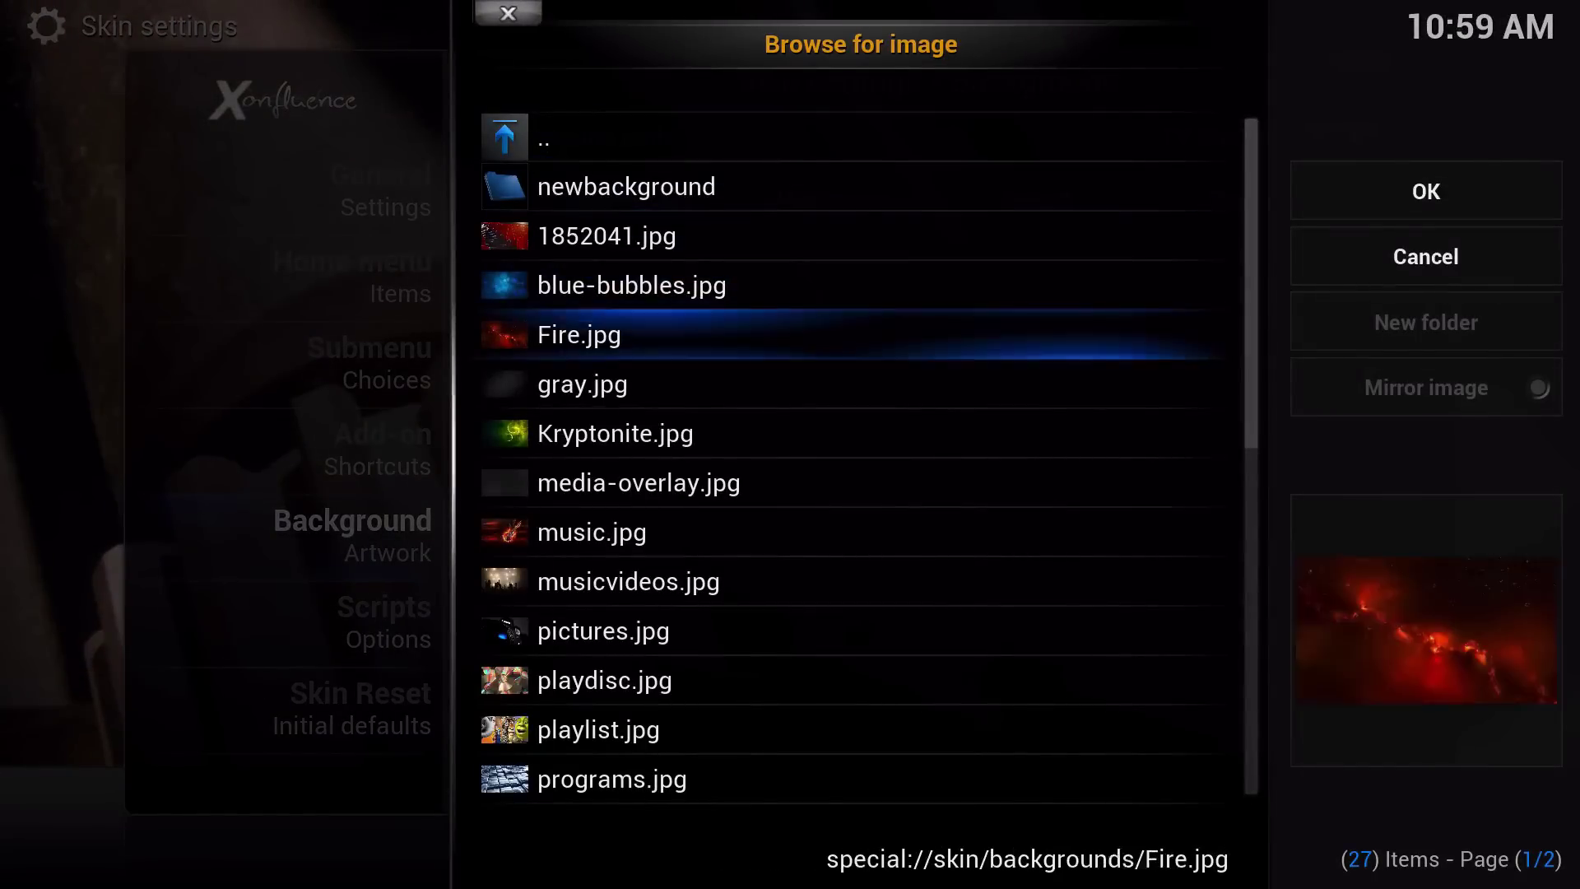
{"action": "key", "text": "Down"}
{"action": "key", "text": "Down"}
{"action": "key", "text": "Down"}
{"action": "key", "text": "Down"}
{"action": "key", "text": "Down"}
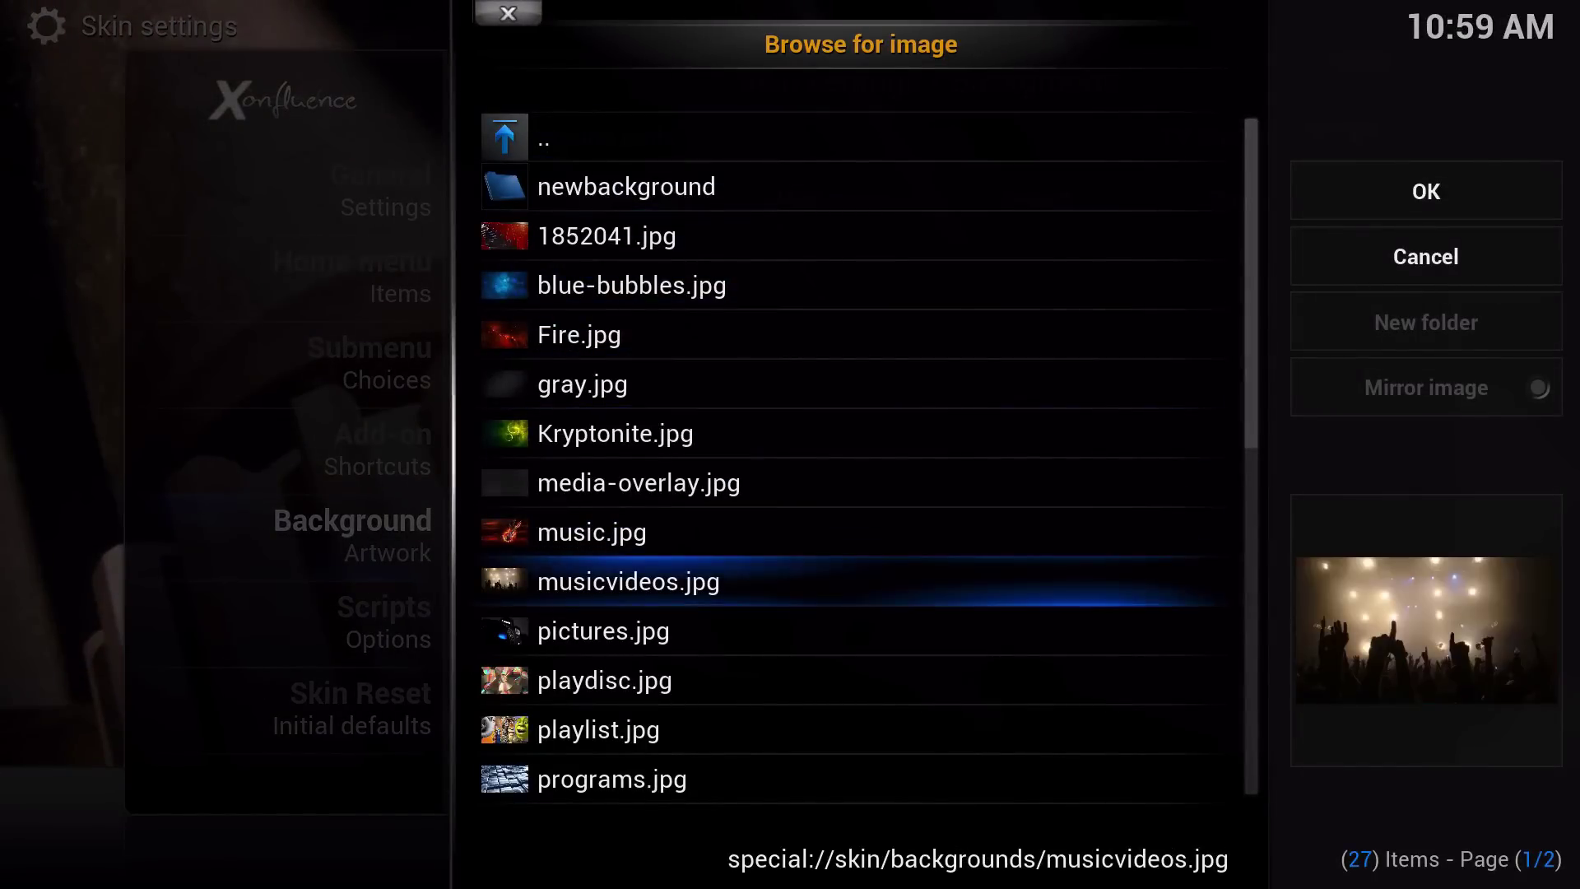
{"action": "key", "text": "Down"}
{"action": "key", "text": "Return"}
- Set playlist.jpg from the backgrounds folder as the single image background for Cartoons
{"action": "key", "text": "Right"}
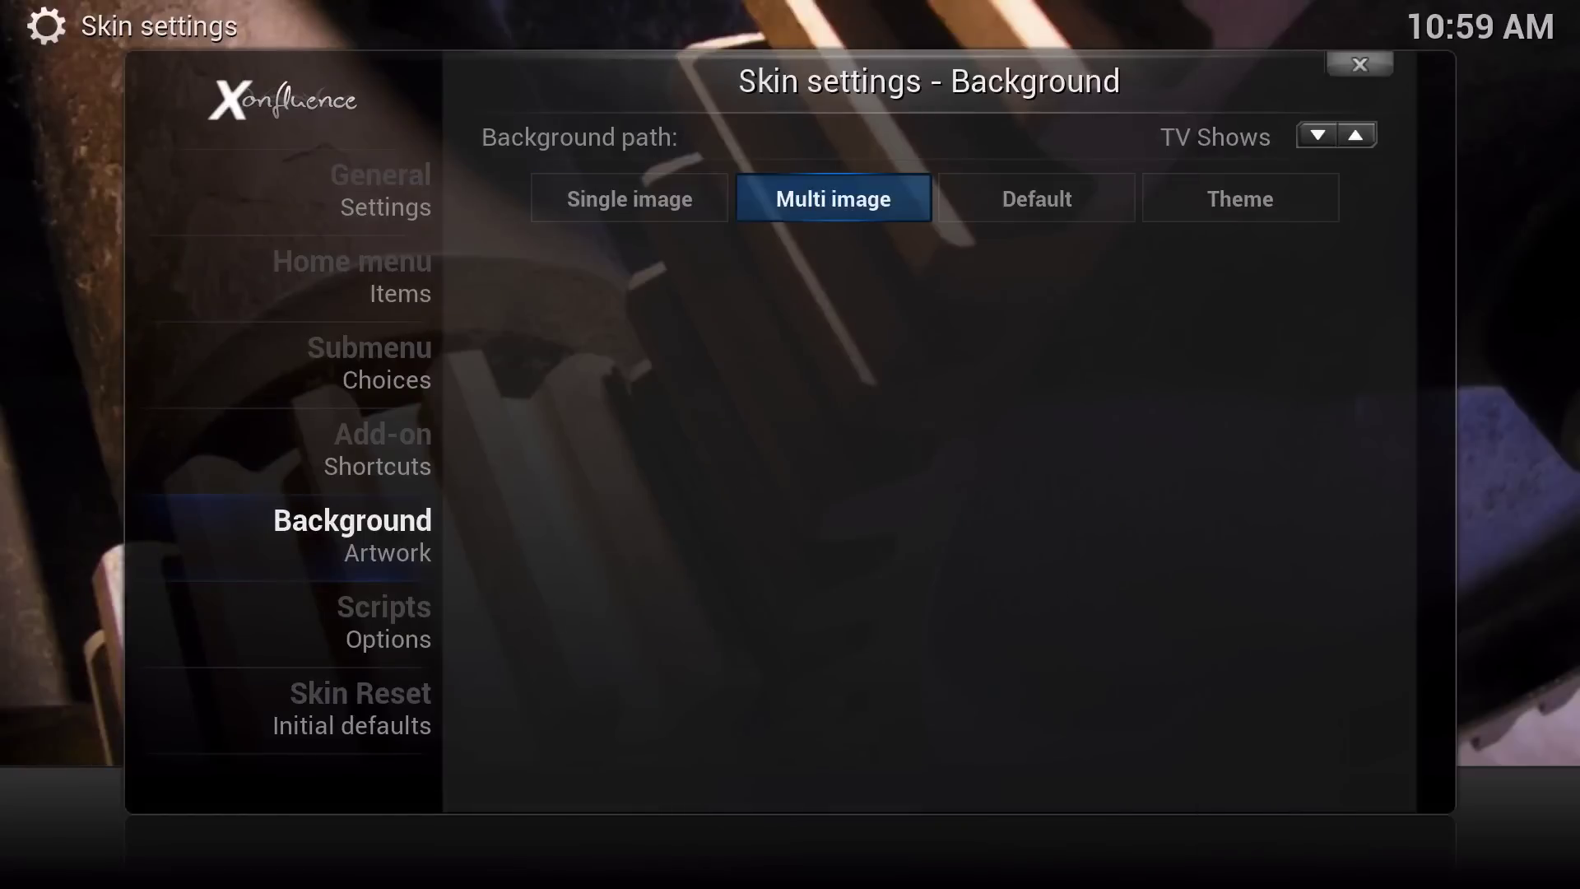
{"action": "key", "text": "Up"}
{"action": "key", "text": "Right"}
{"action": "key", "text": "Down"}
{"action": "key", "text": "Return"}
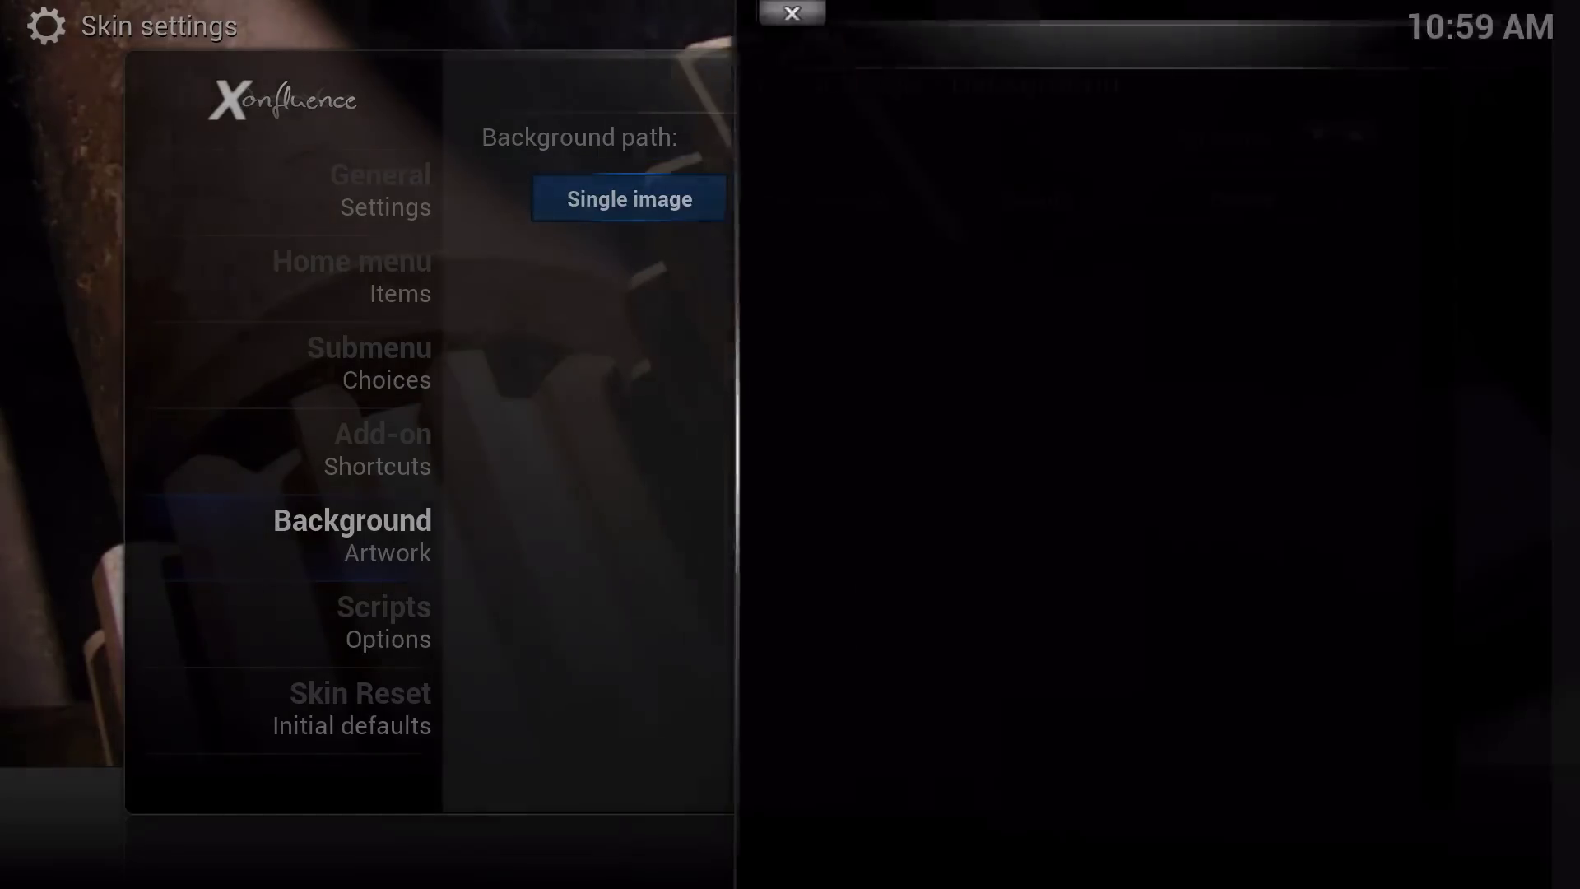
{"action": "key", "text": "Down"}
{"action": "key", "text": "Down"}
{"action": "key", "text": "Down"}
{"action": "key", "text": "Down"}
{"action": "key", "text": "Down"}
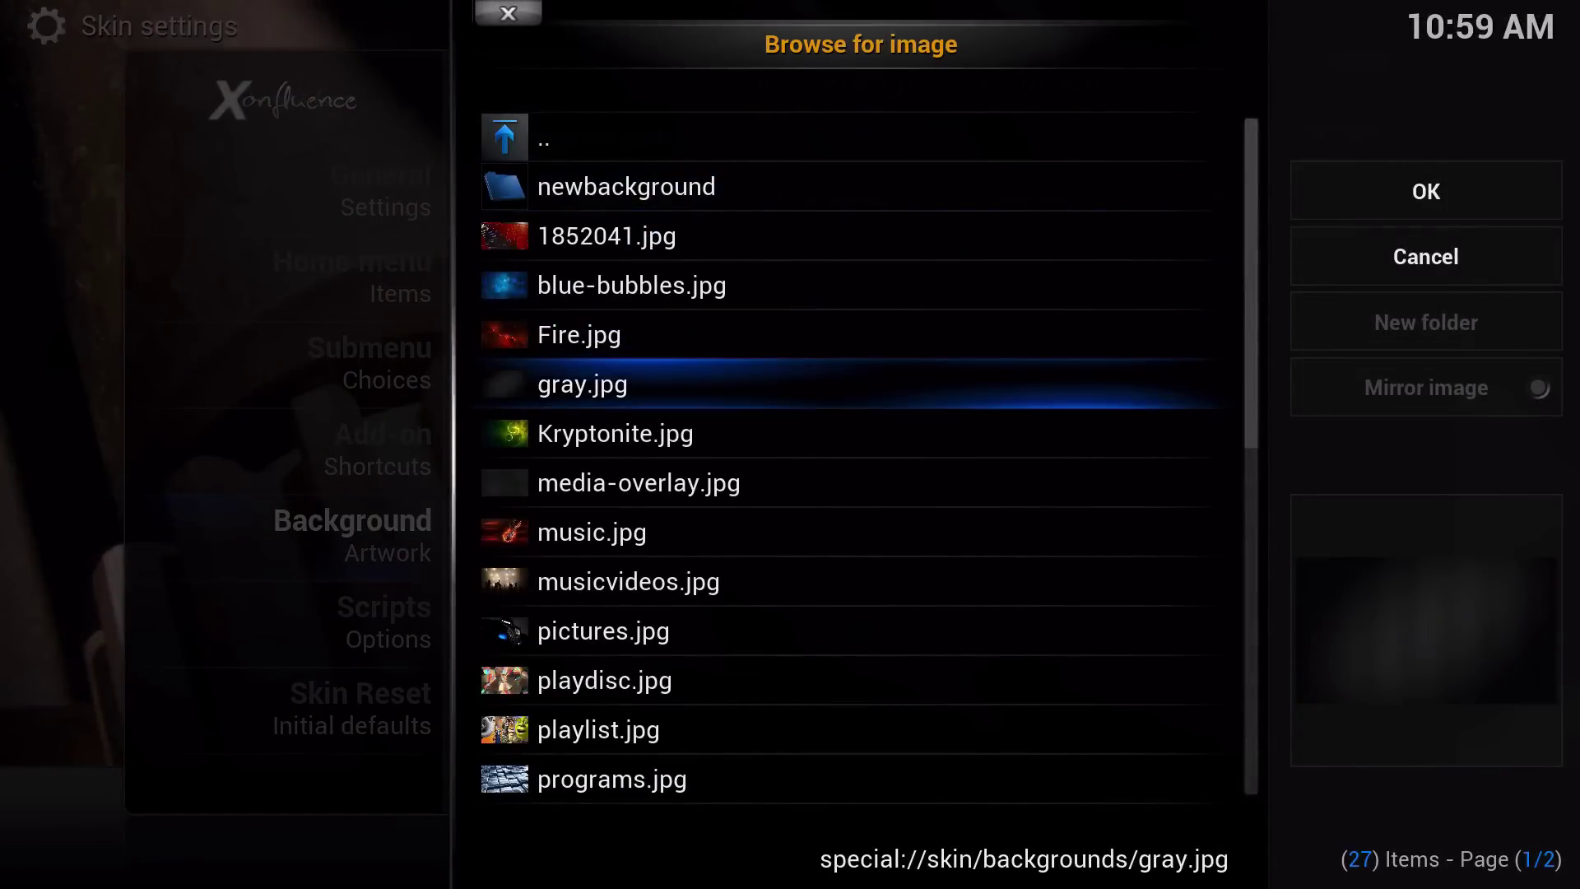
{"action": "key", "text": "Down"}
{"action": "key", "text": "Down"}
{"action": "key", "text": "Down"}
{"action": "key", "text": "Down"}
{"action": "key", "text": "Down"}
{"action": "key", "text": "Down"}
{"action": "key", "text": "Down"}
{"action": "key", "text": "Return"}
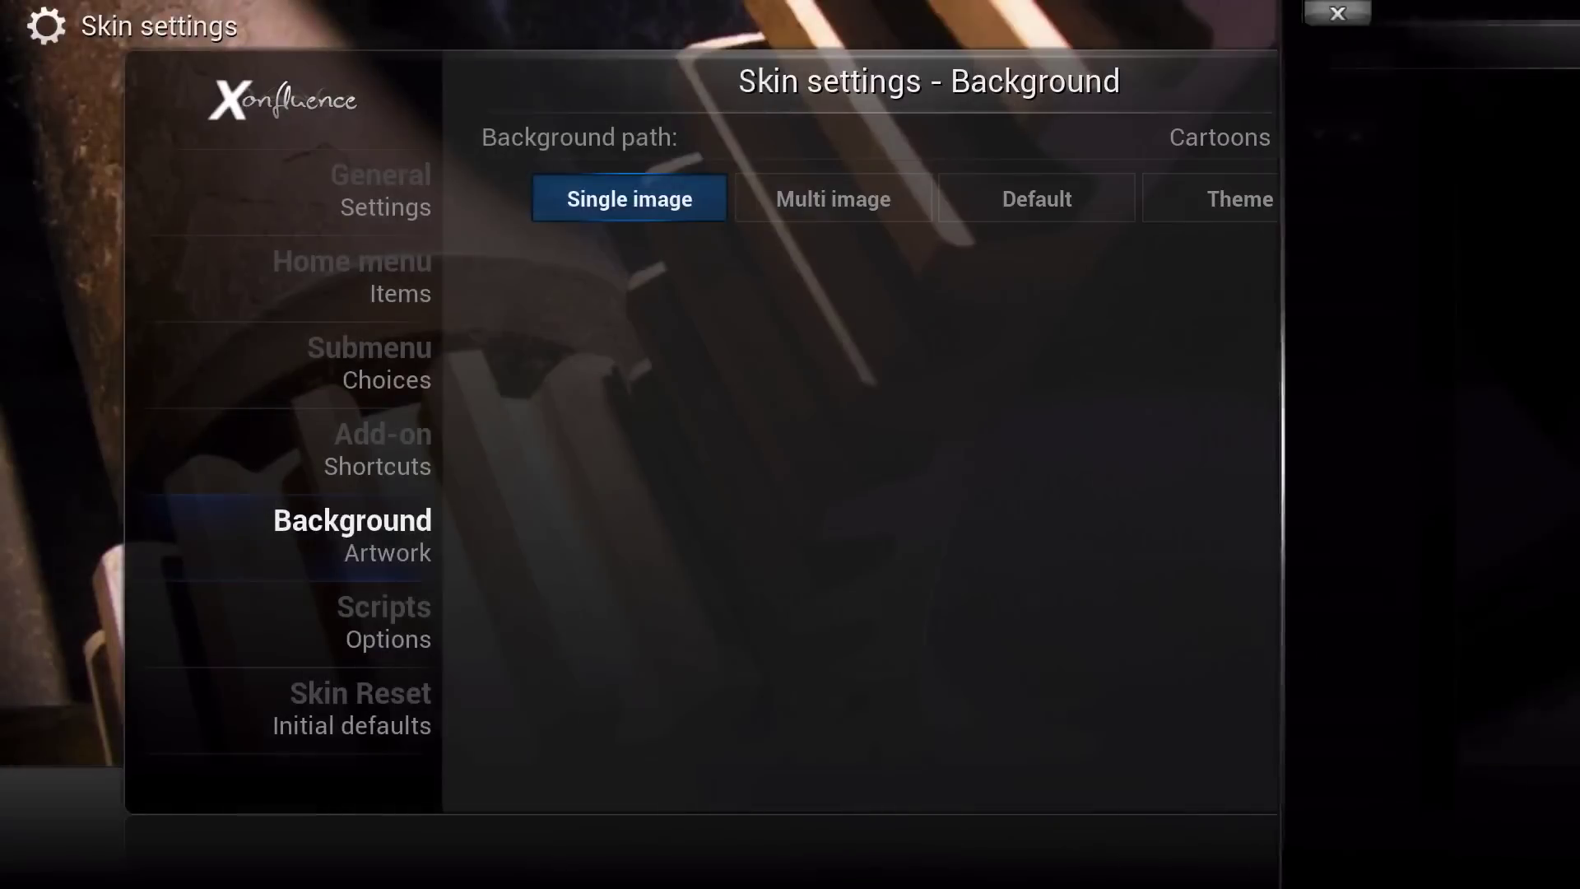
- Leave the skin settings and check the backgrounds across the home menu items from System to Movies and back
{"action": "key", "text": "Escape"}
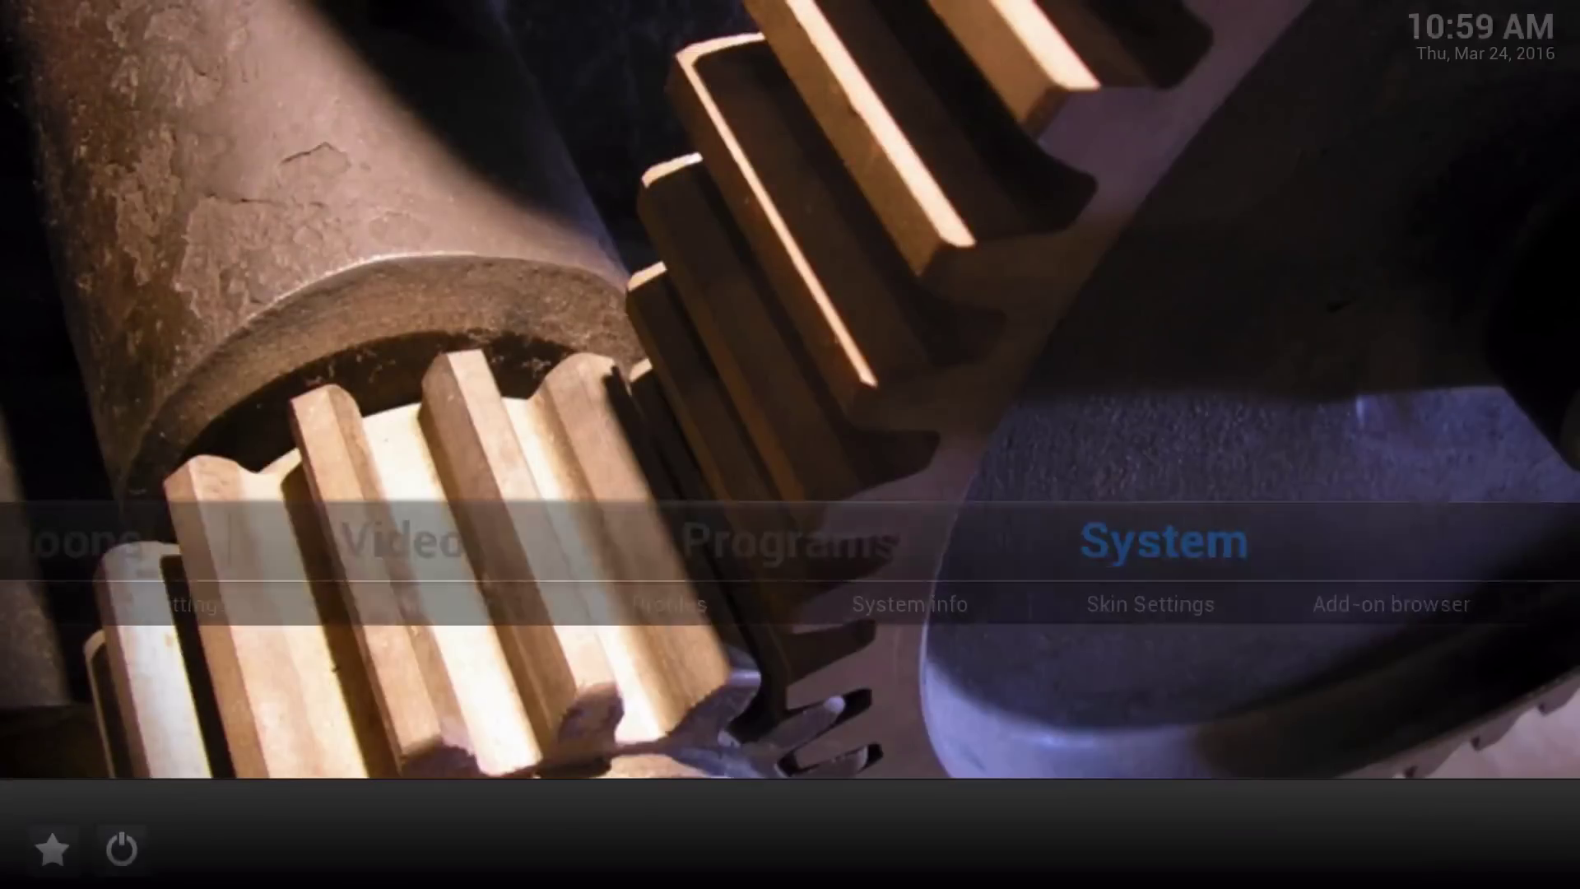
{"action": "key", "text": "Left"}
{"action": "key", "text": "Left"}
{"action": "key", "text": "Left"}
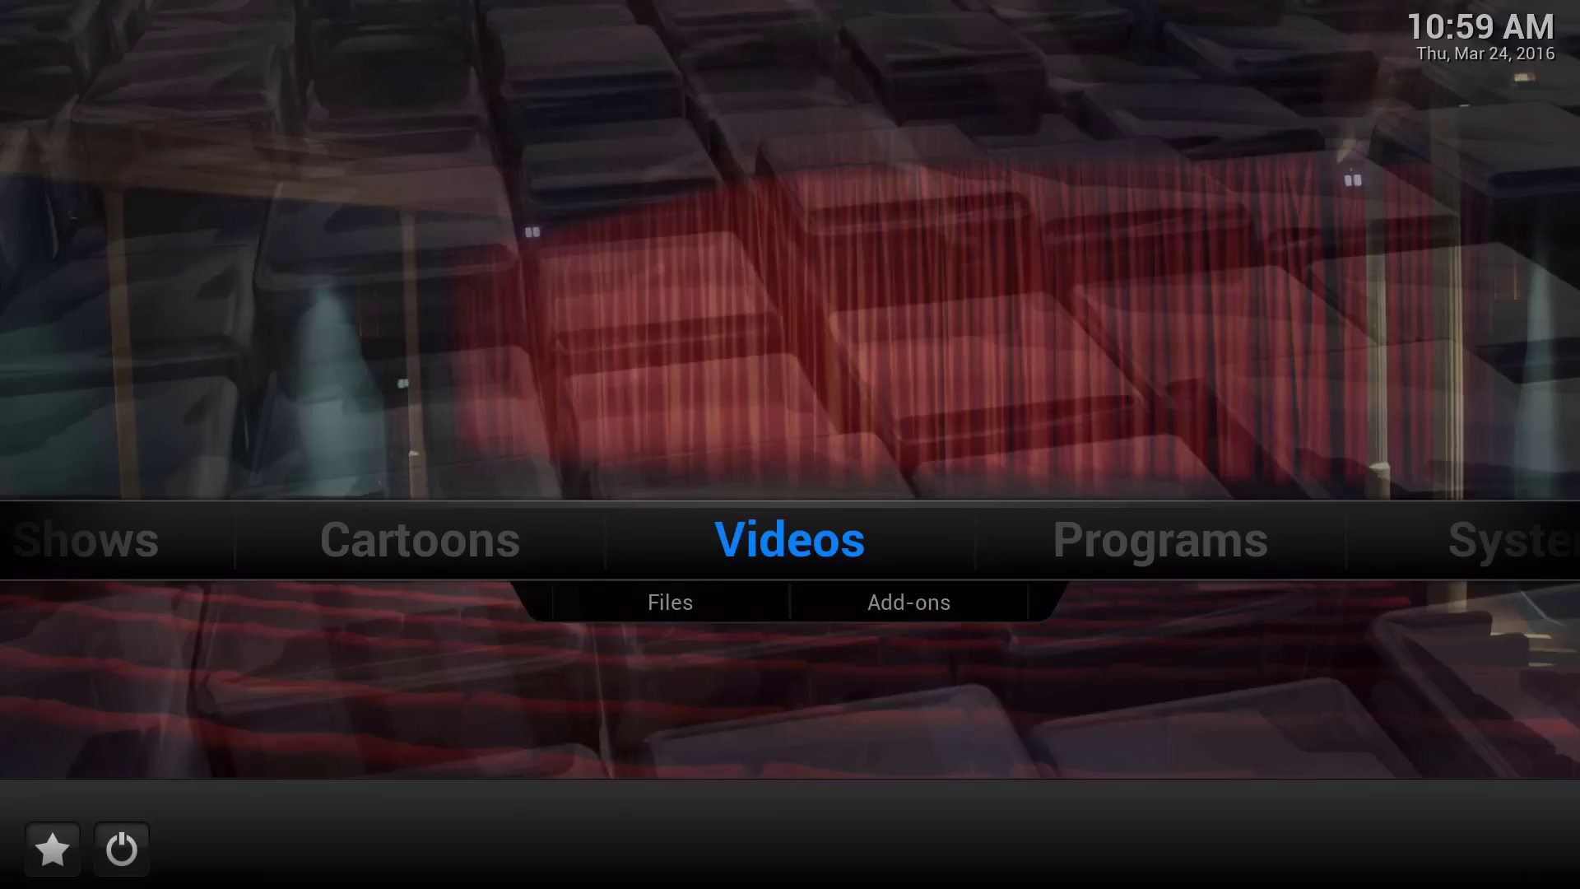
{"action": "key", "text": "Left"}
{"action": "key", "text": "Left"}
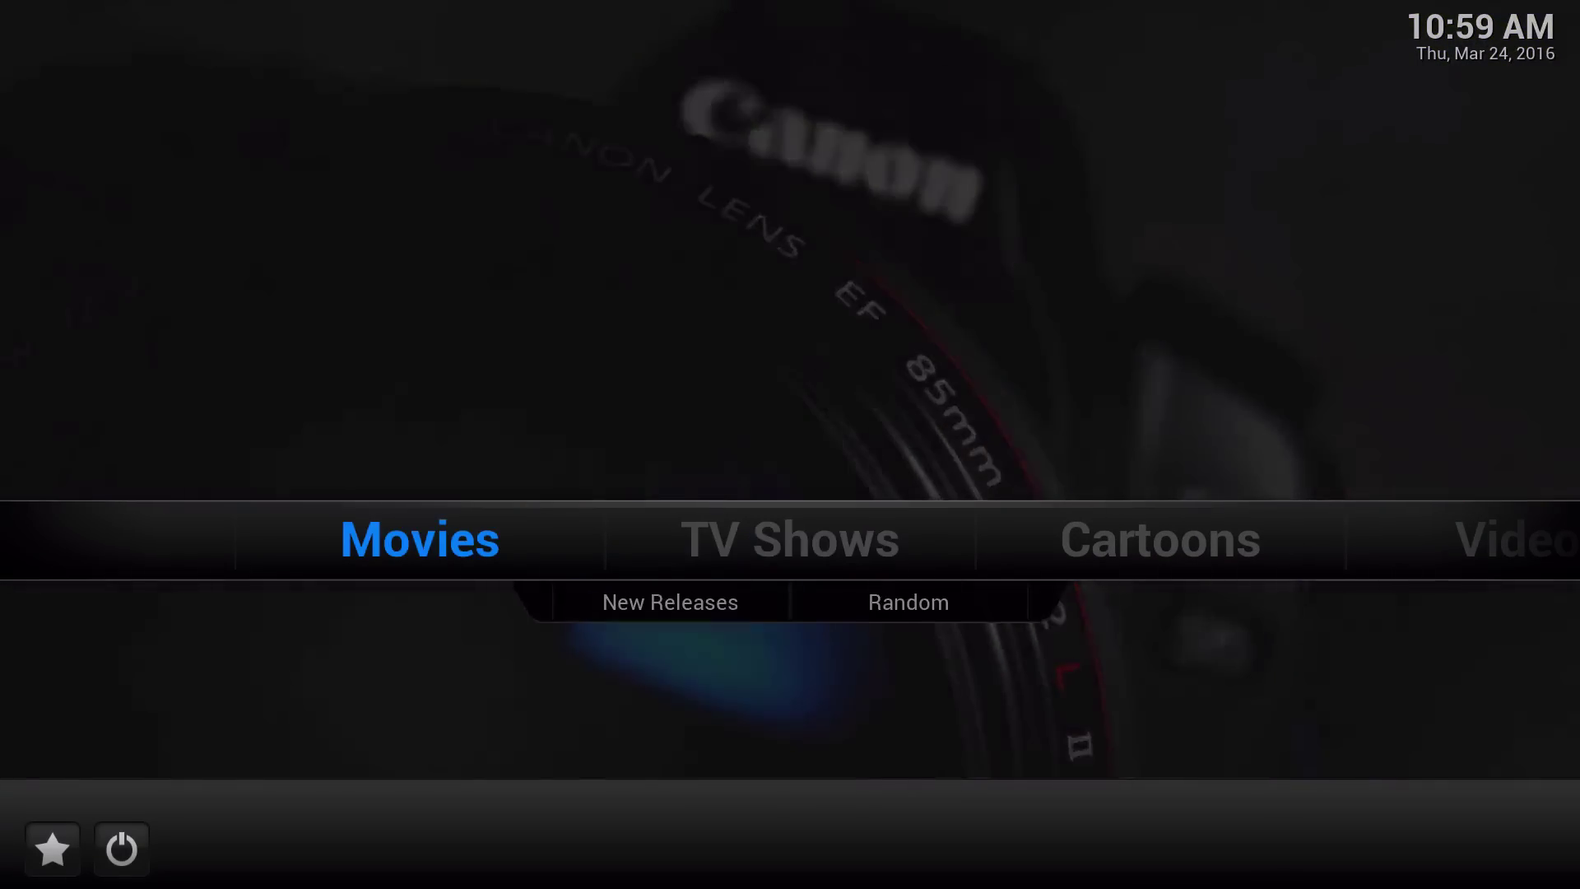
{"action": "key", "text": "Right"}
{"action": "key", "text": "Left"}
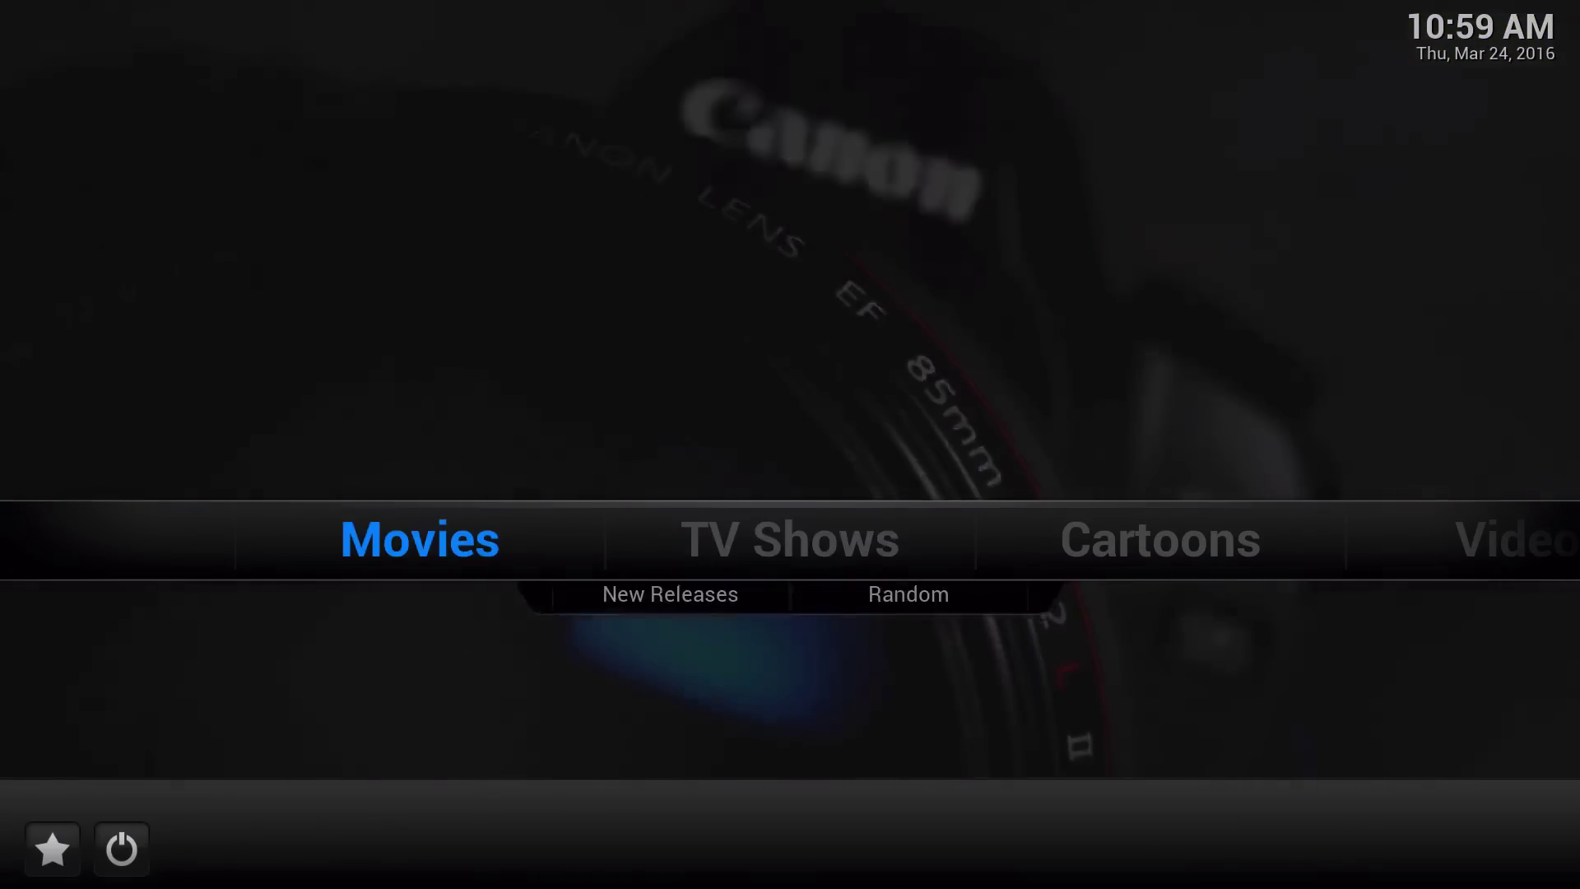
{"action": "key", "text": "Right"}
{"action": "key", "text": "Right"}
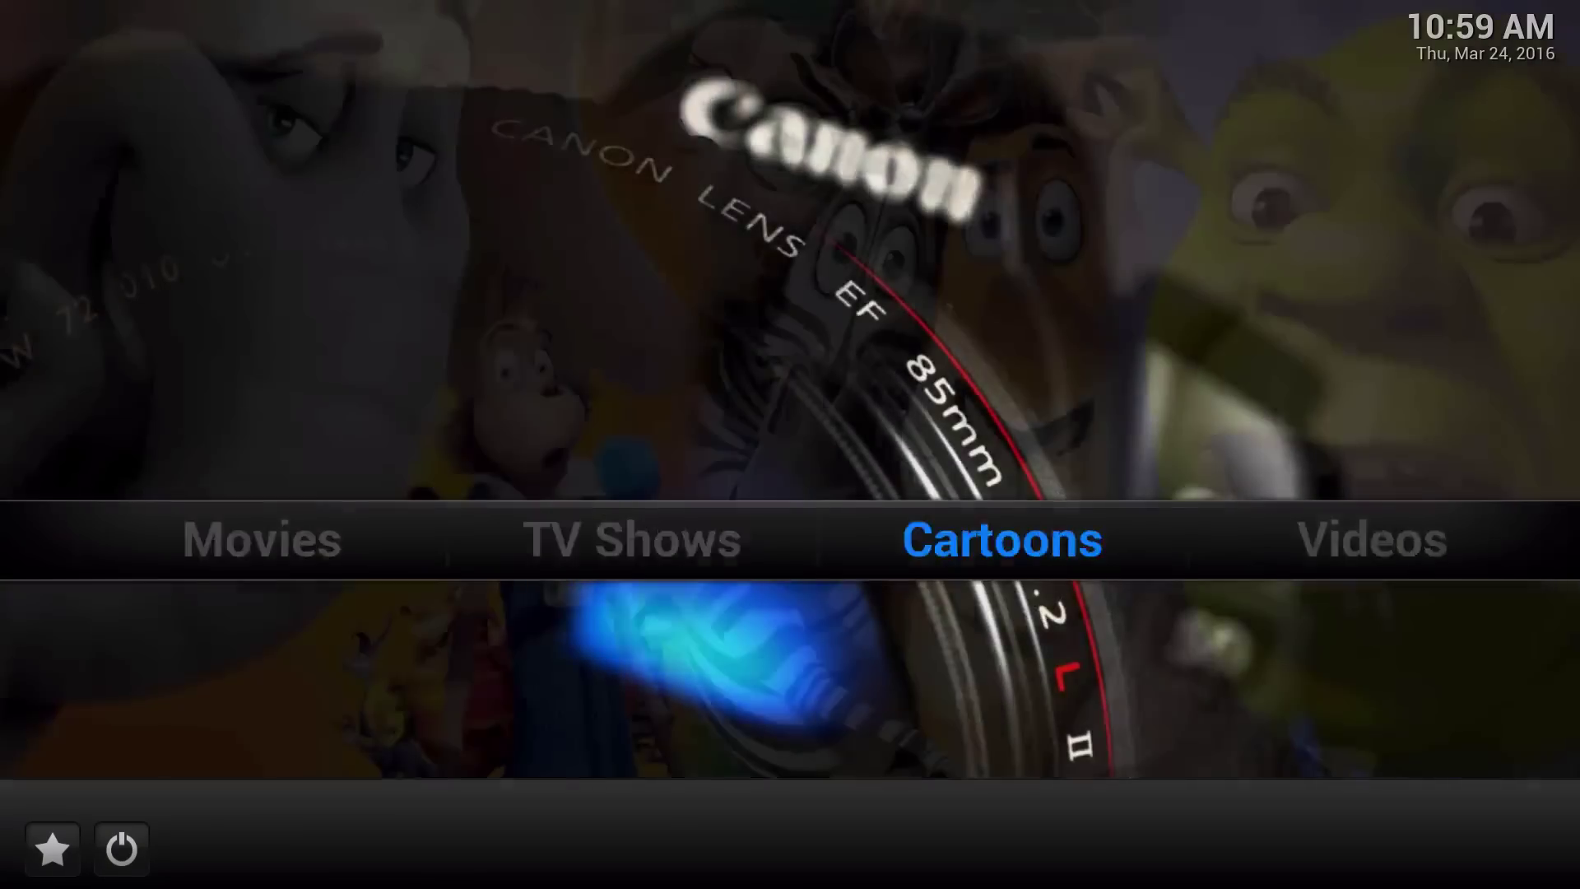
{"action": "key", "text": "Right"}
{"action": "key", "text": "Right"}
{"action": "key", "text": "Right"}
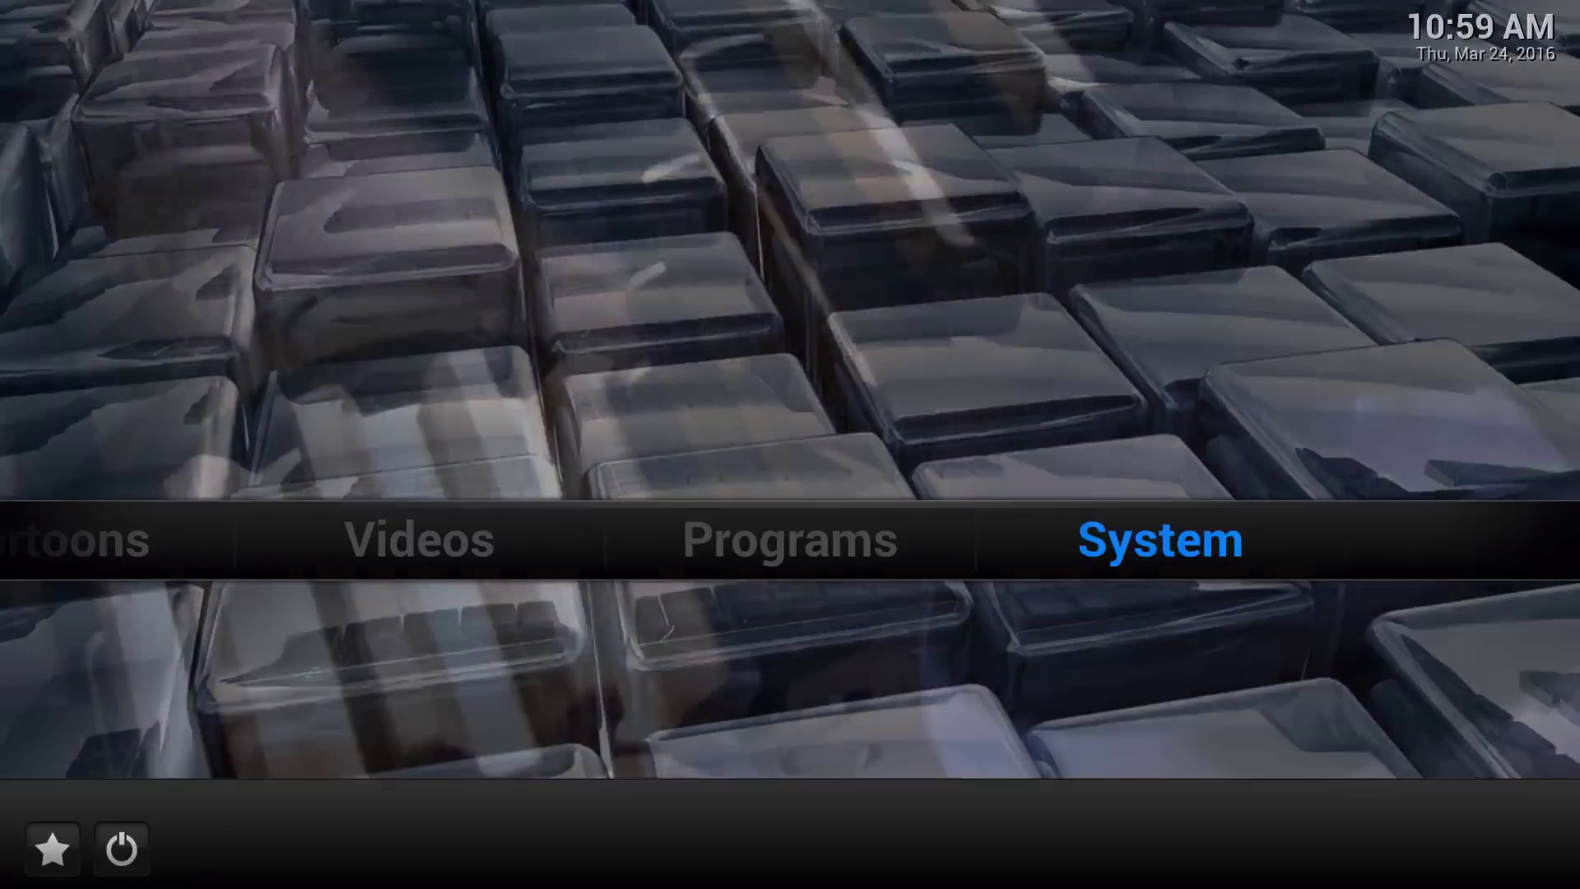
- Reopen the Skin Settings from the System home item and go to the Background artwork section
{"action": "key", "text": "Down"}
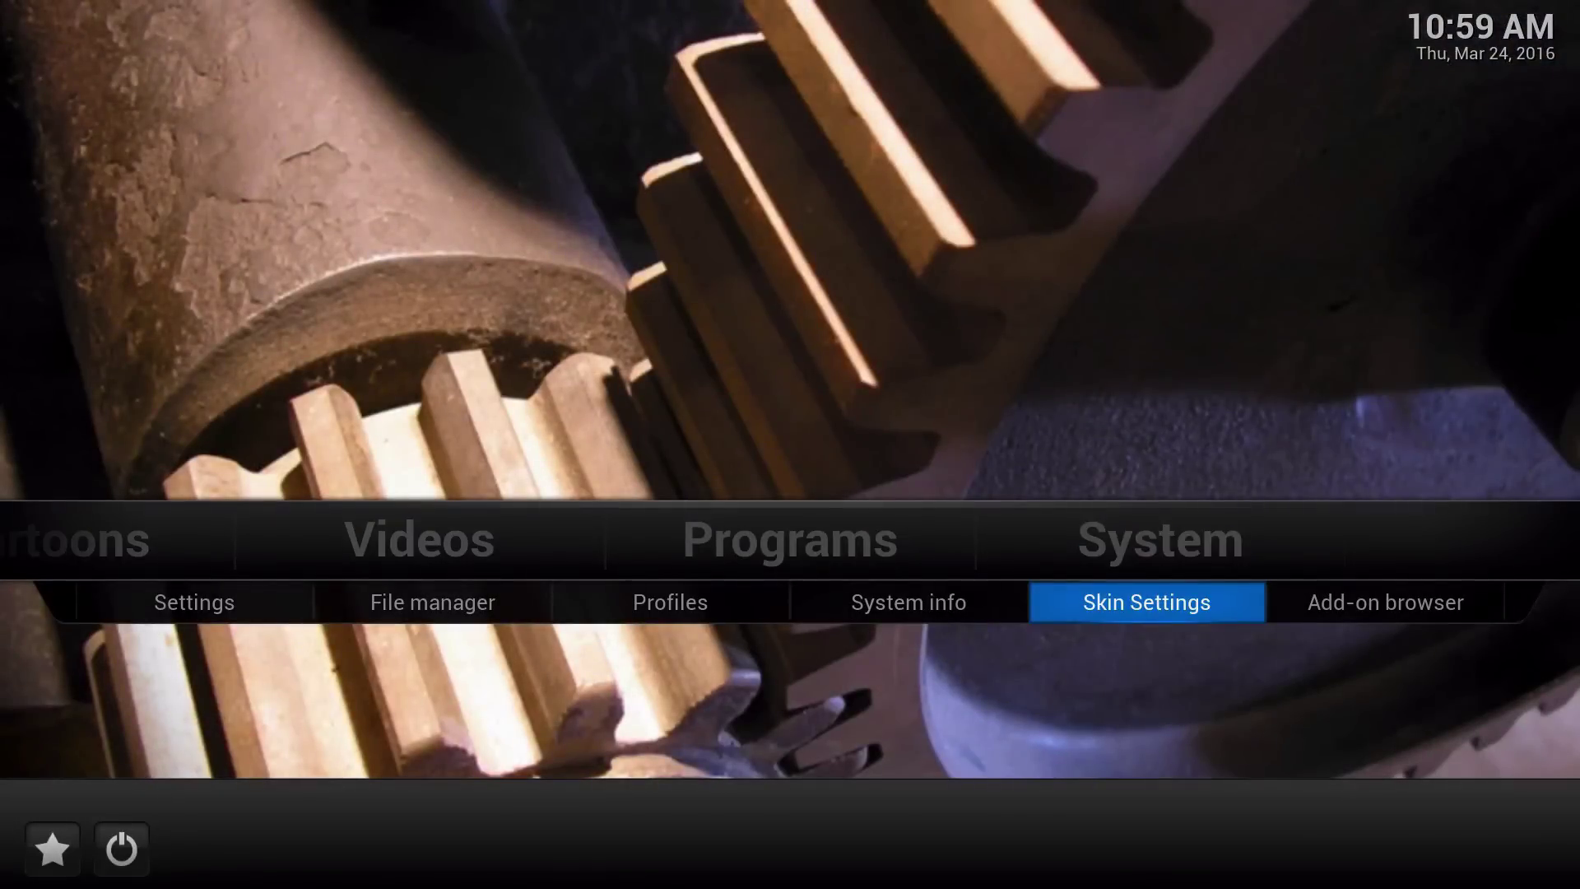
{"action": "key", "text": "Return"}
{"action": "key", "text": "Up"}
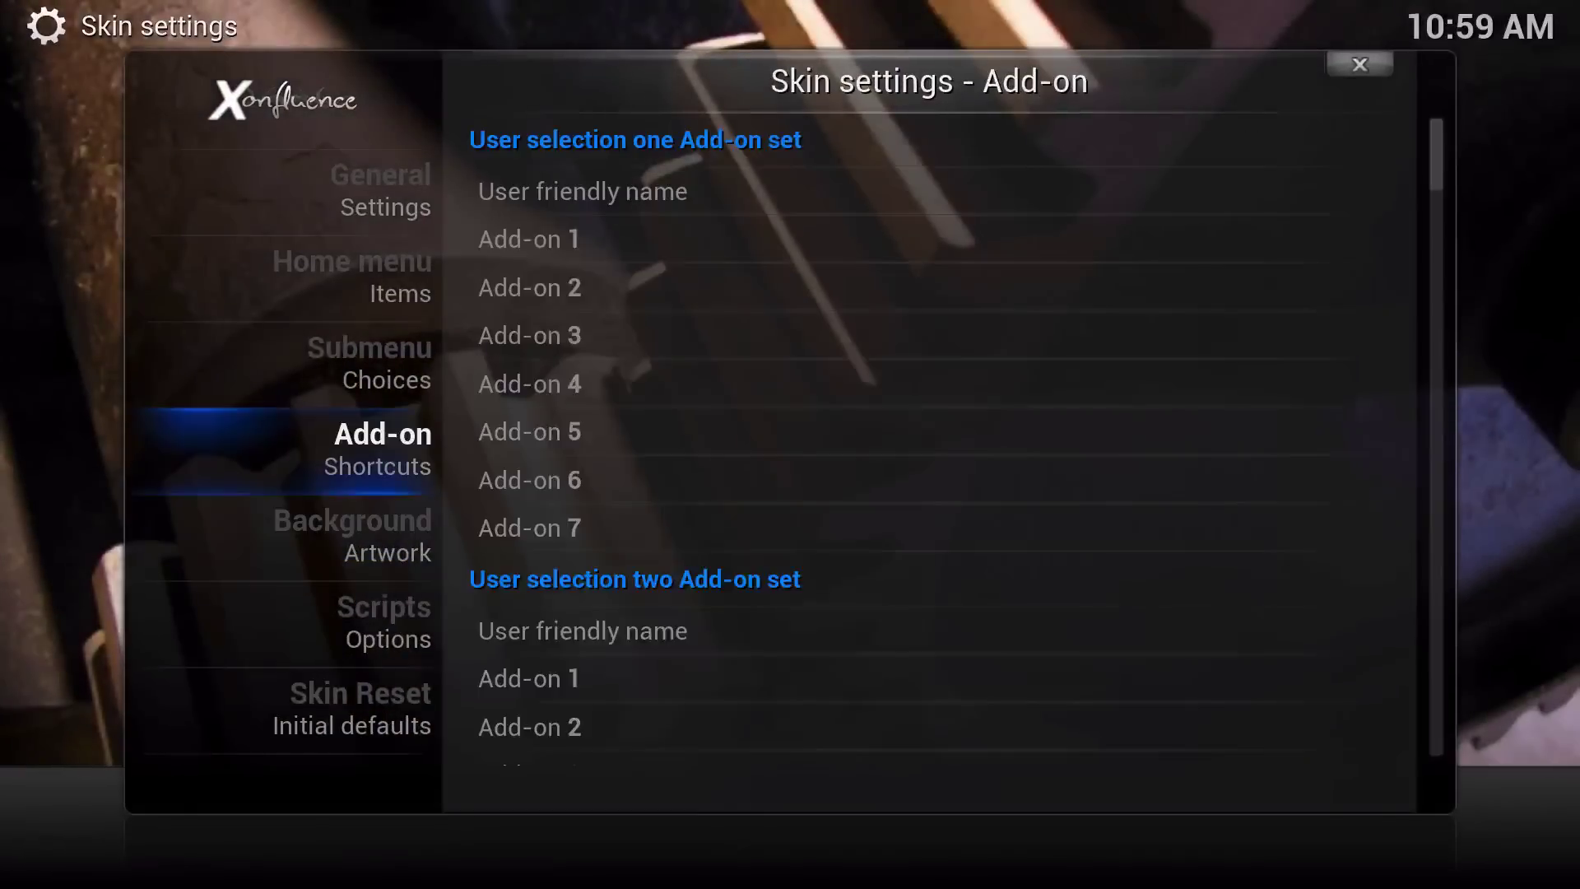
{"action": "key", "text": "Up"}
{"action": "key", "text": "Down"}
{"action": "key", "text": "Down"}
{"action": "key", "text": "Right"}
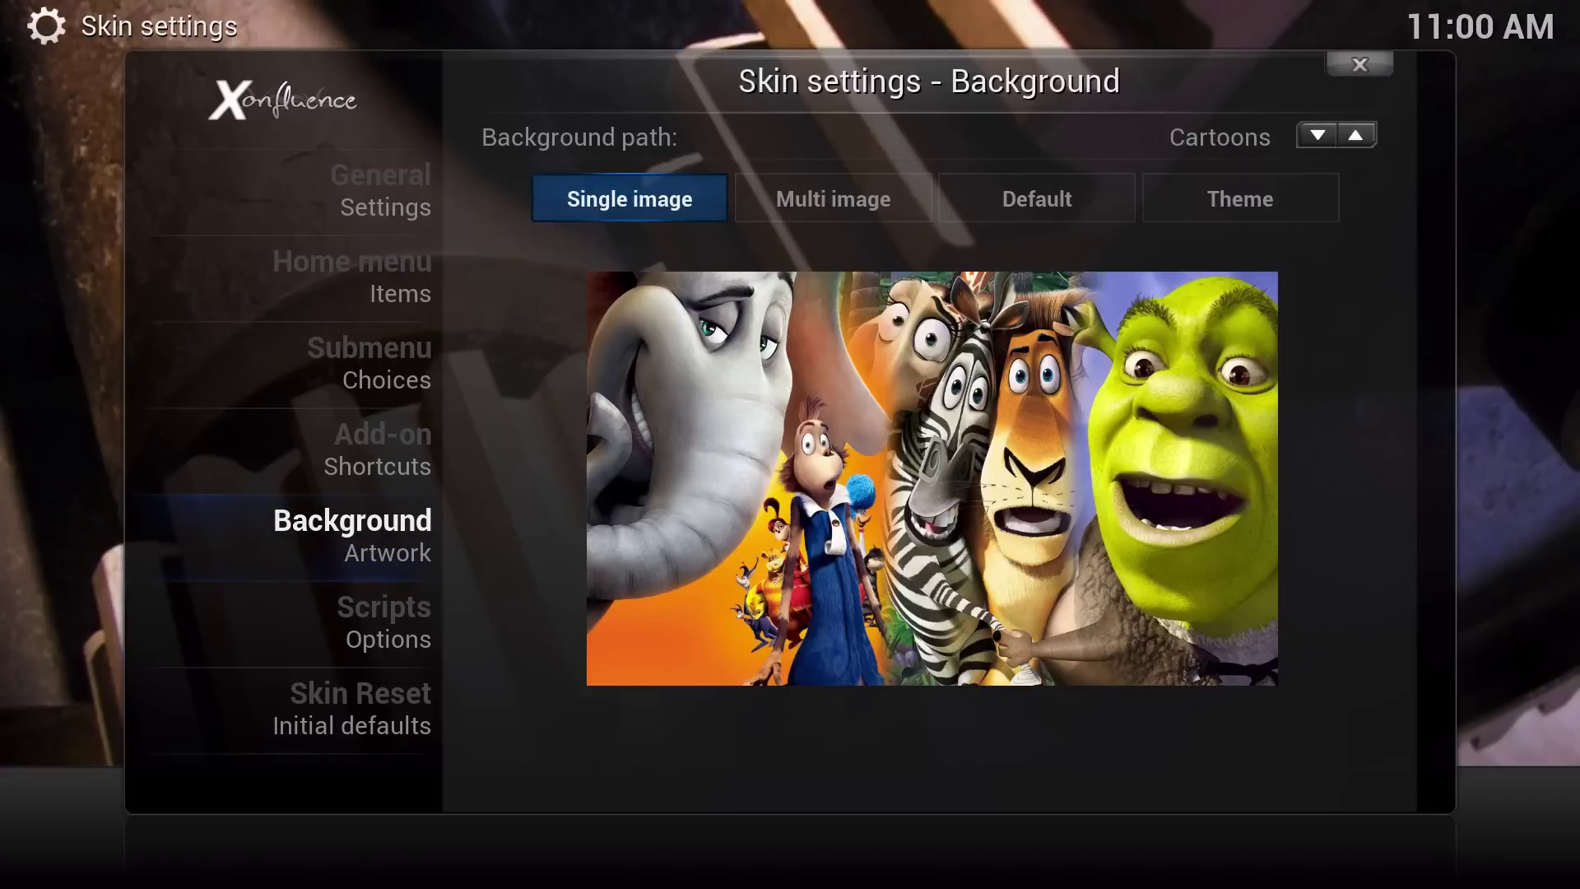
- Give Movies a multi image background that uses the newbackground folder
{"action": "key", "text": "Right"}
{"action": "key", "text": "Up"}
{"action": "key", "text": "Right"}
{"action": "key", "text": "Right"}
{"action": "key", "text": "Right"}
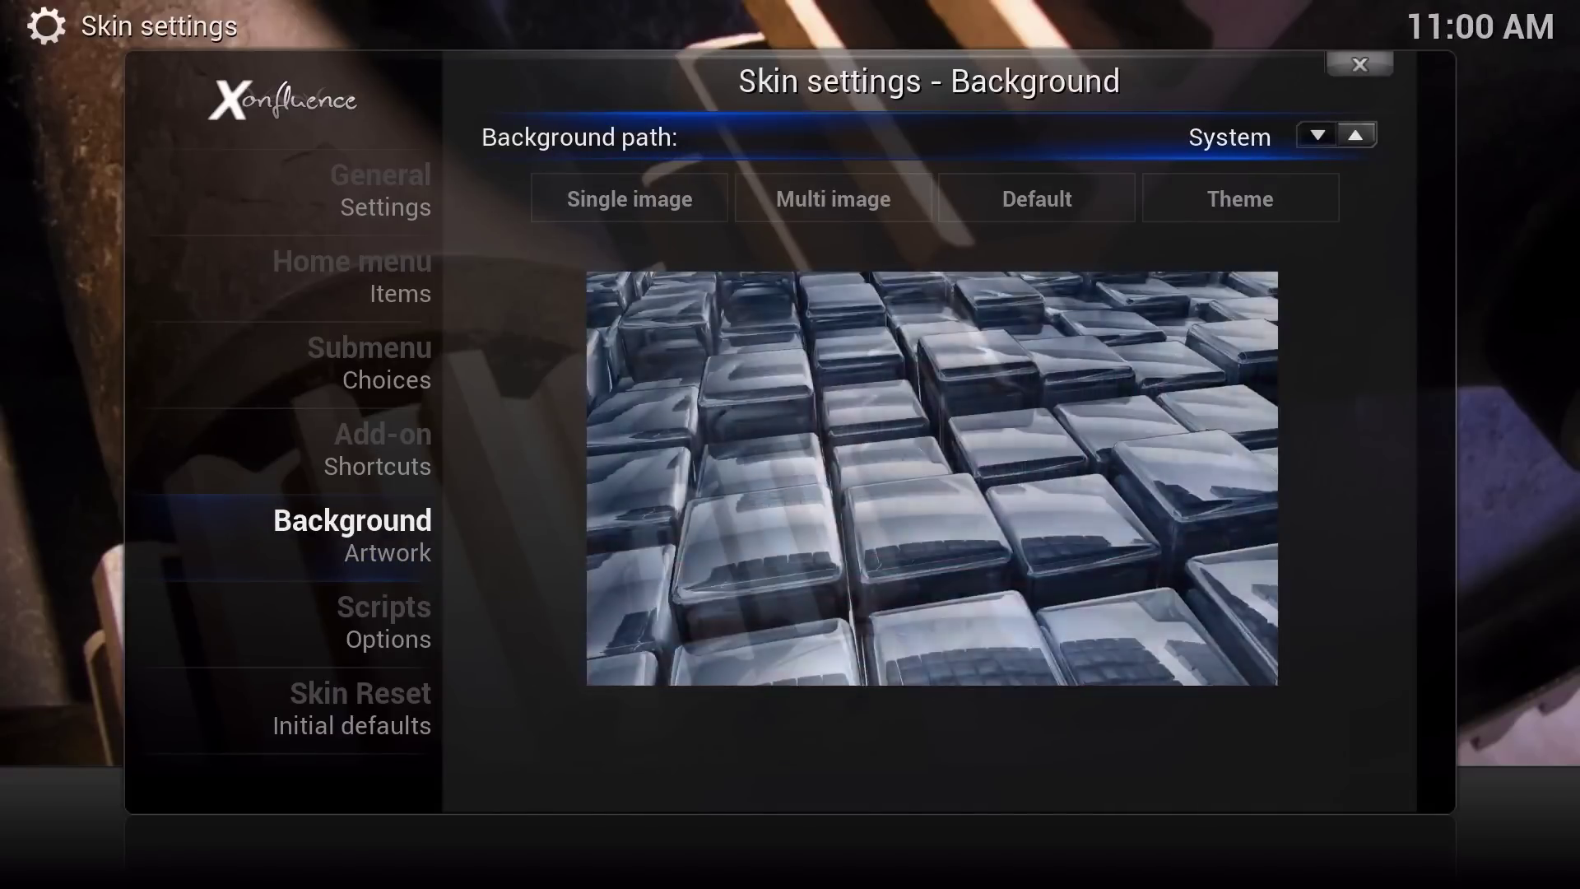
{"action": "key", "text": "Right"}
{"action": "key", "text": "Right"}
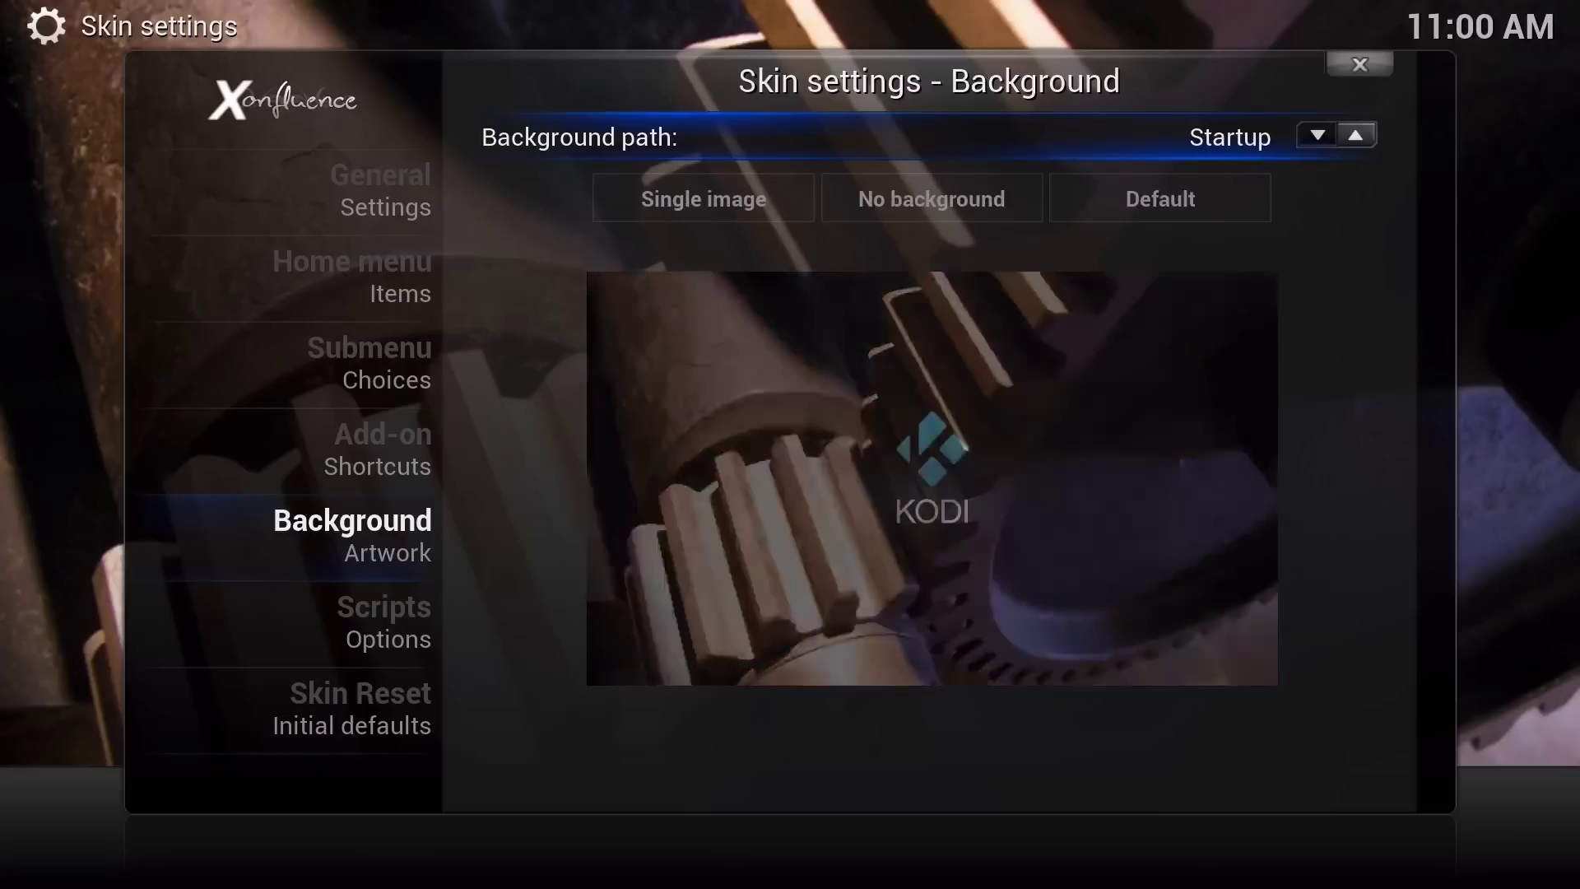
{"action": "key", "text": "Down"}
{"action": "key", "text": "Right"}
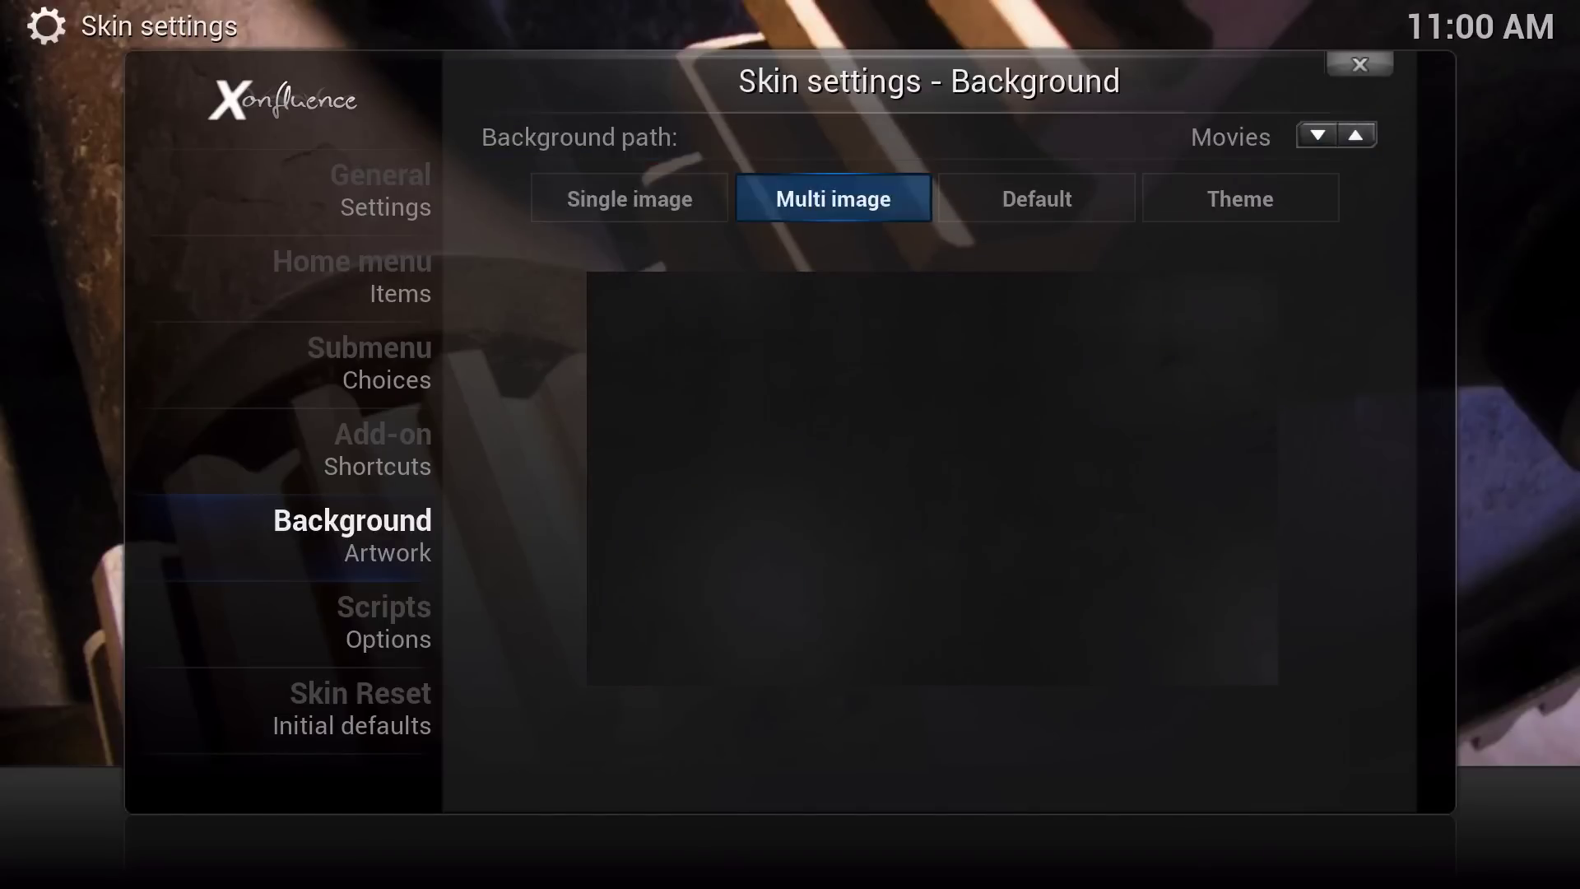
{"action": "key", "text": "Return"}
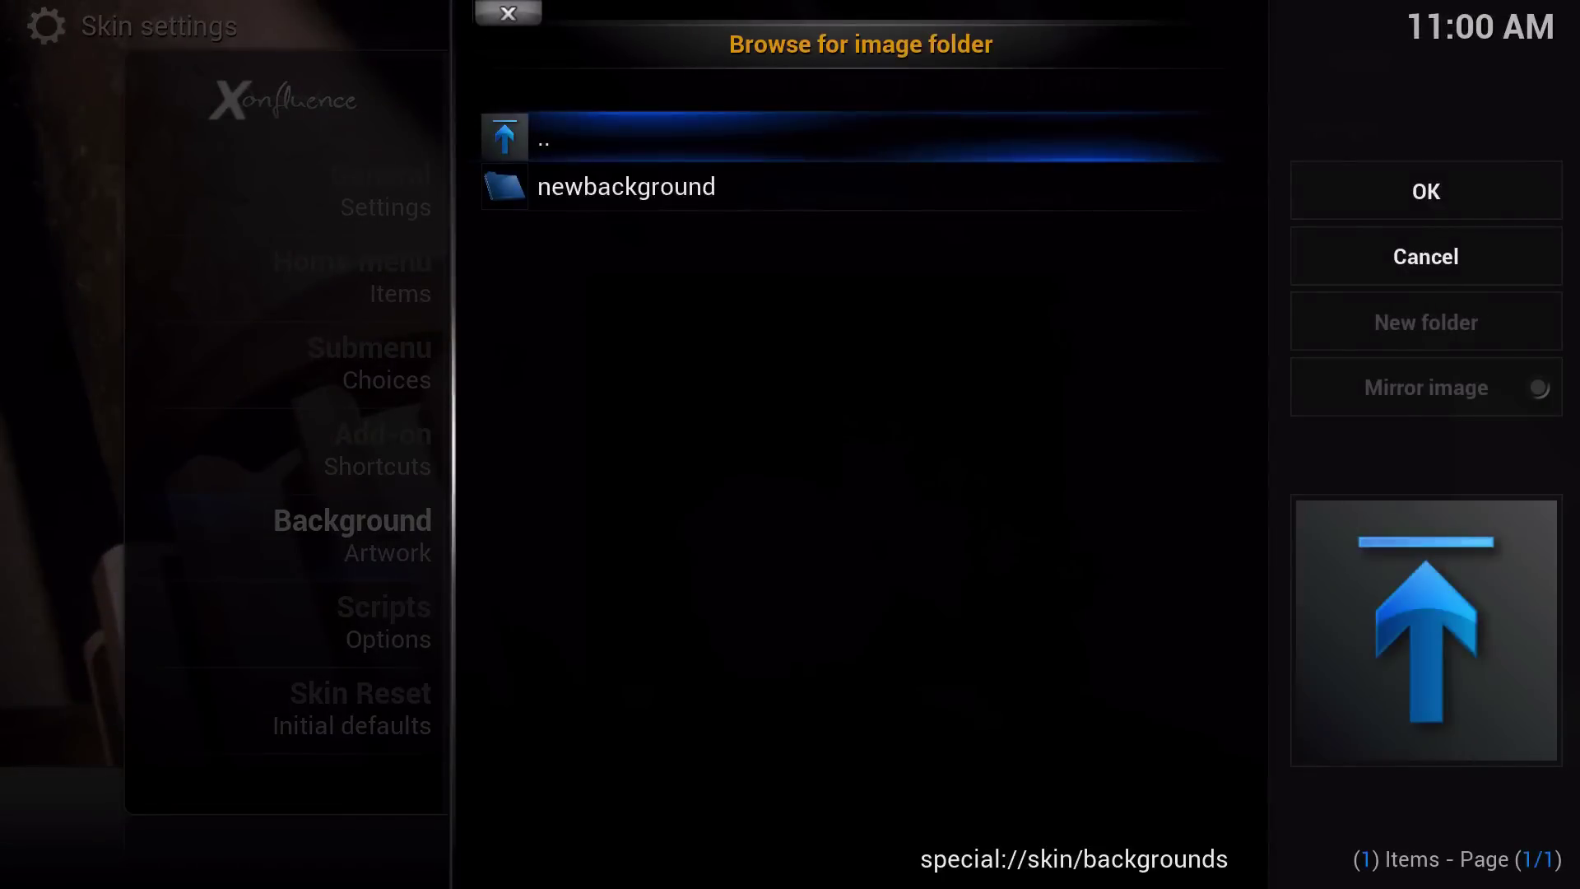
{"action": "key", "text": "Down"}
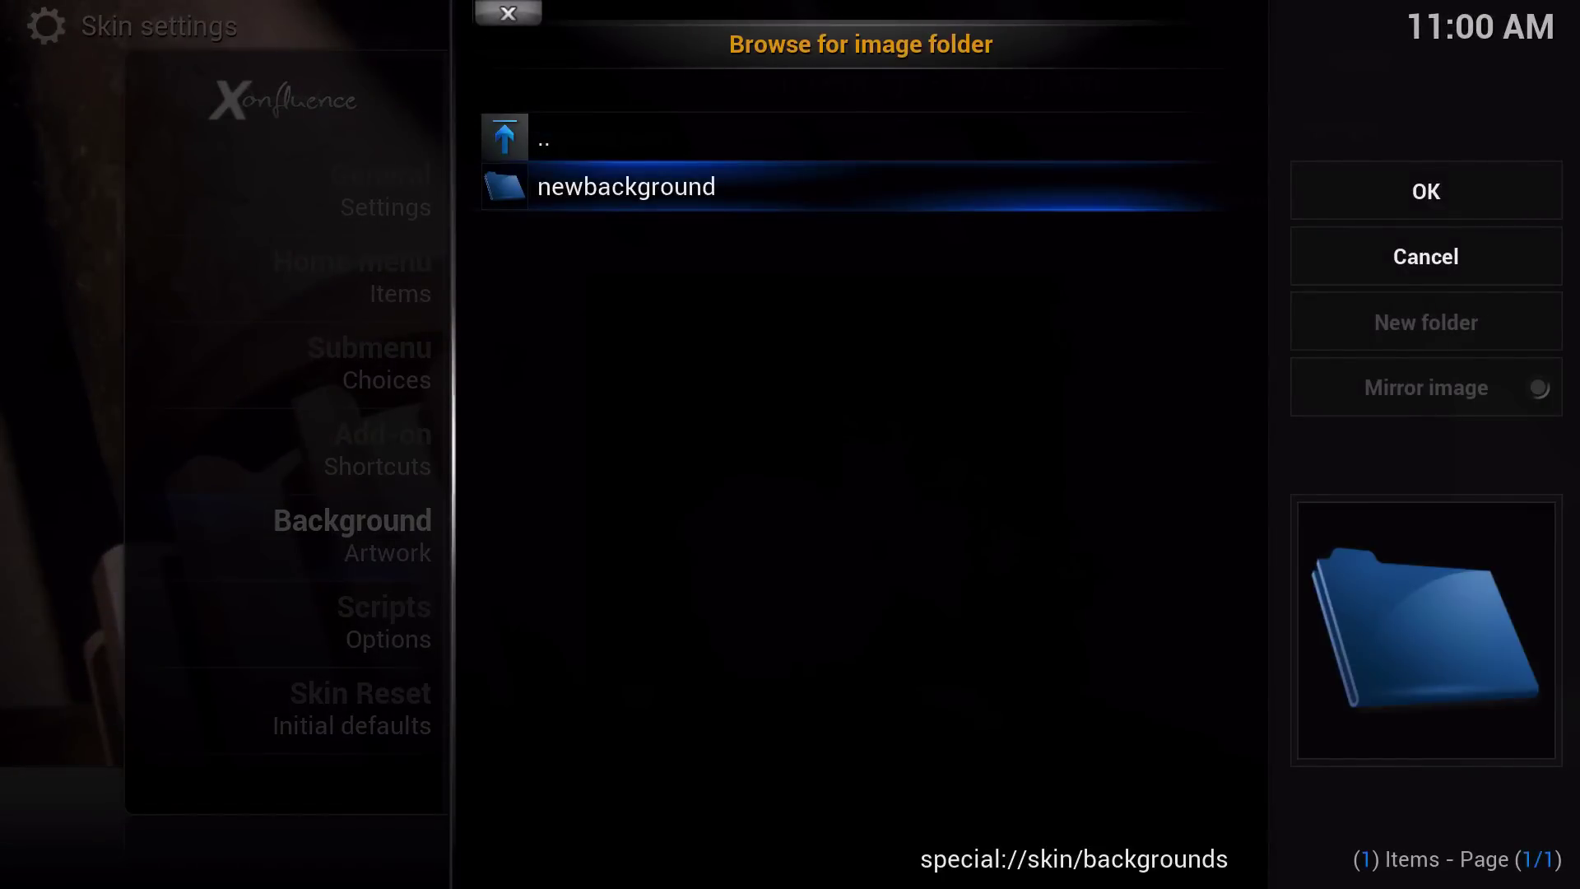
{"action": "key", "text": "Return"}
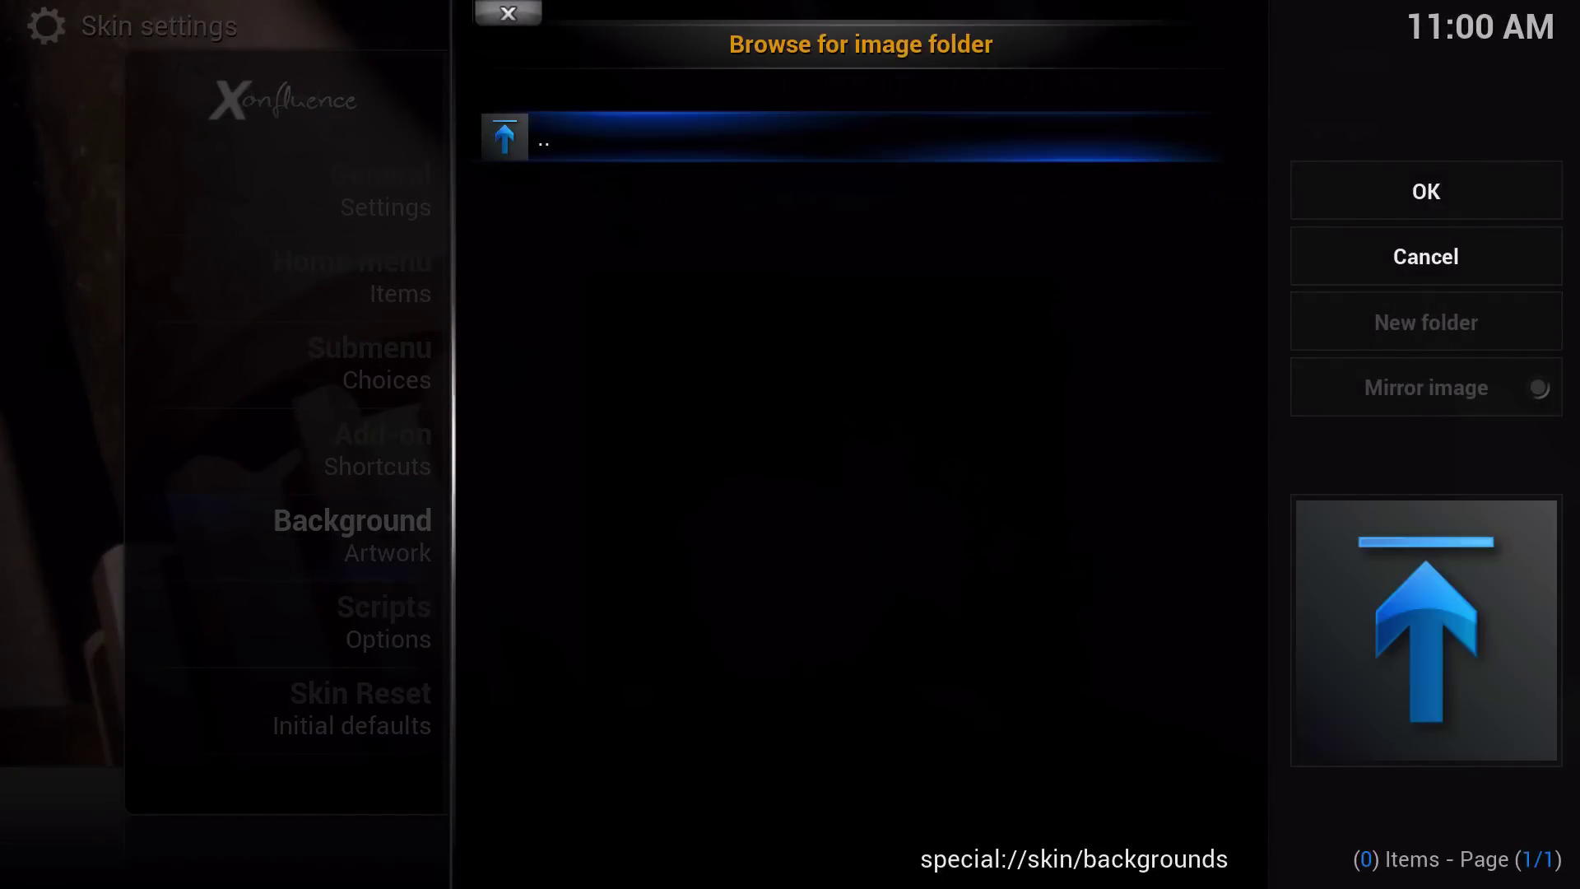
{"action": "key", "text": "Right"}
{"action": "key", "text": "Return"}
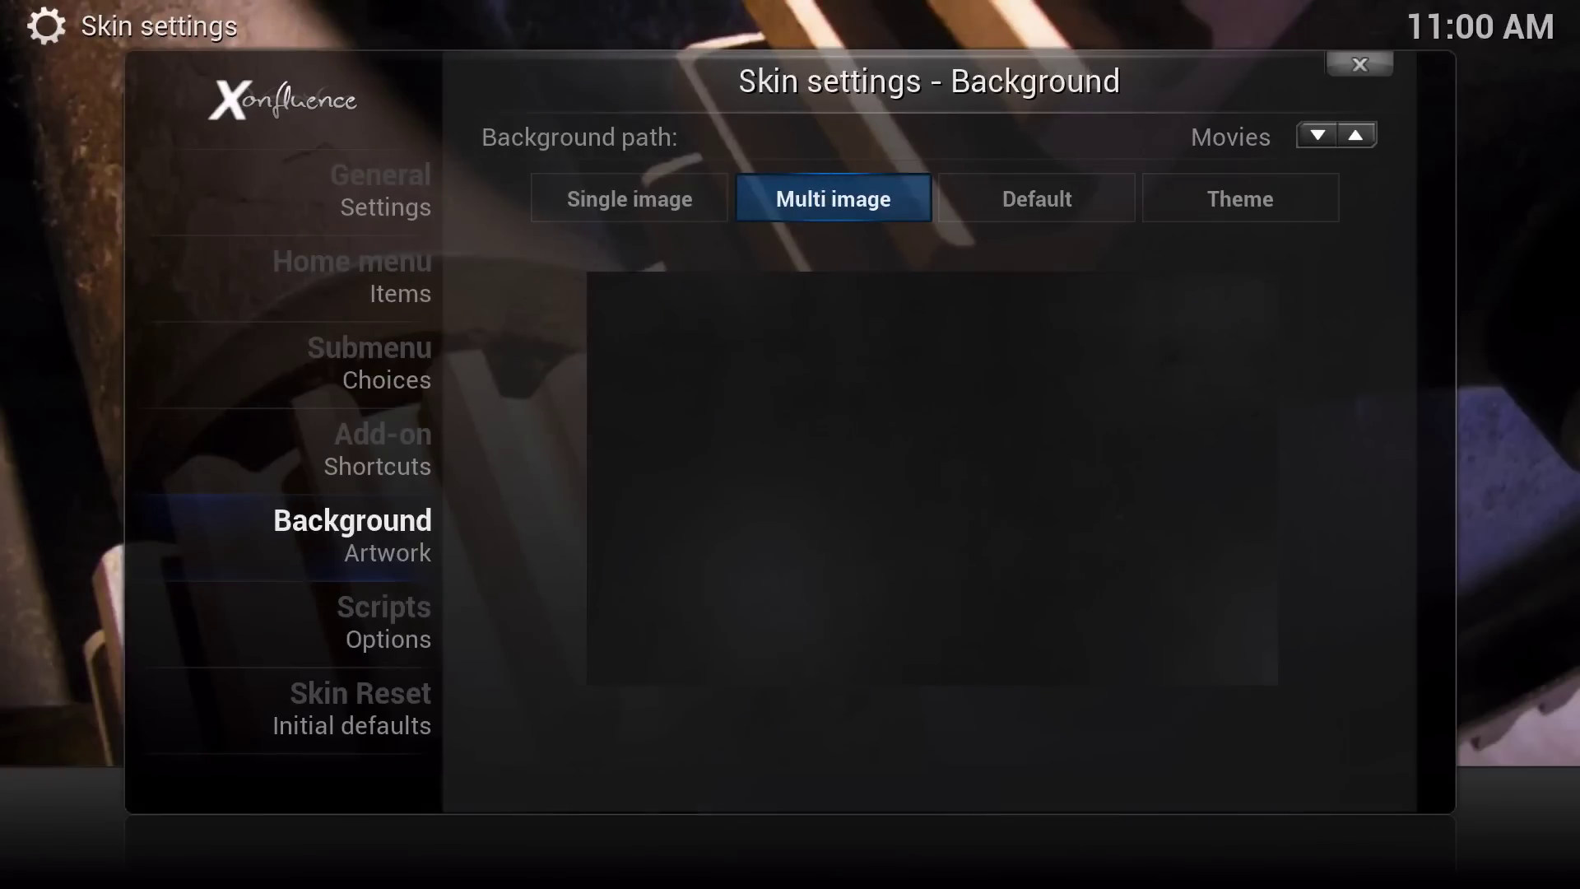
- Leave the skin settings and compare the rotating Movies background with the TV Shows background on the home screen
{"action": "key", "text": "Escape"}
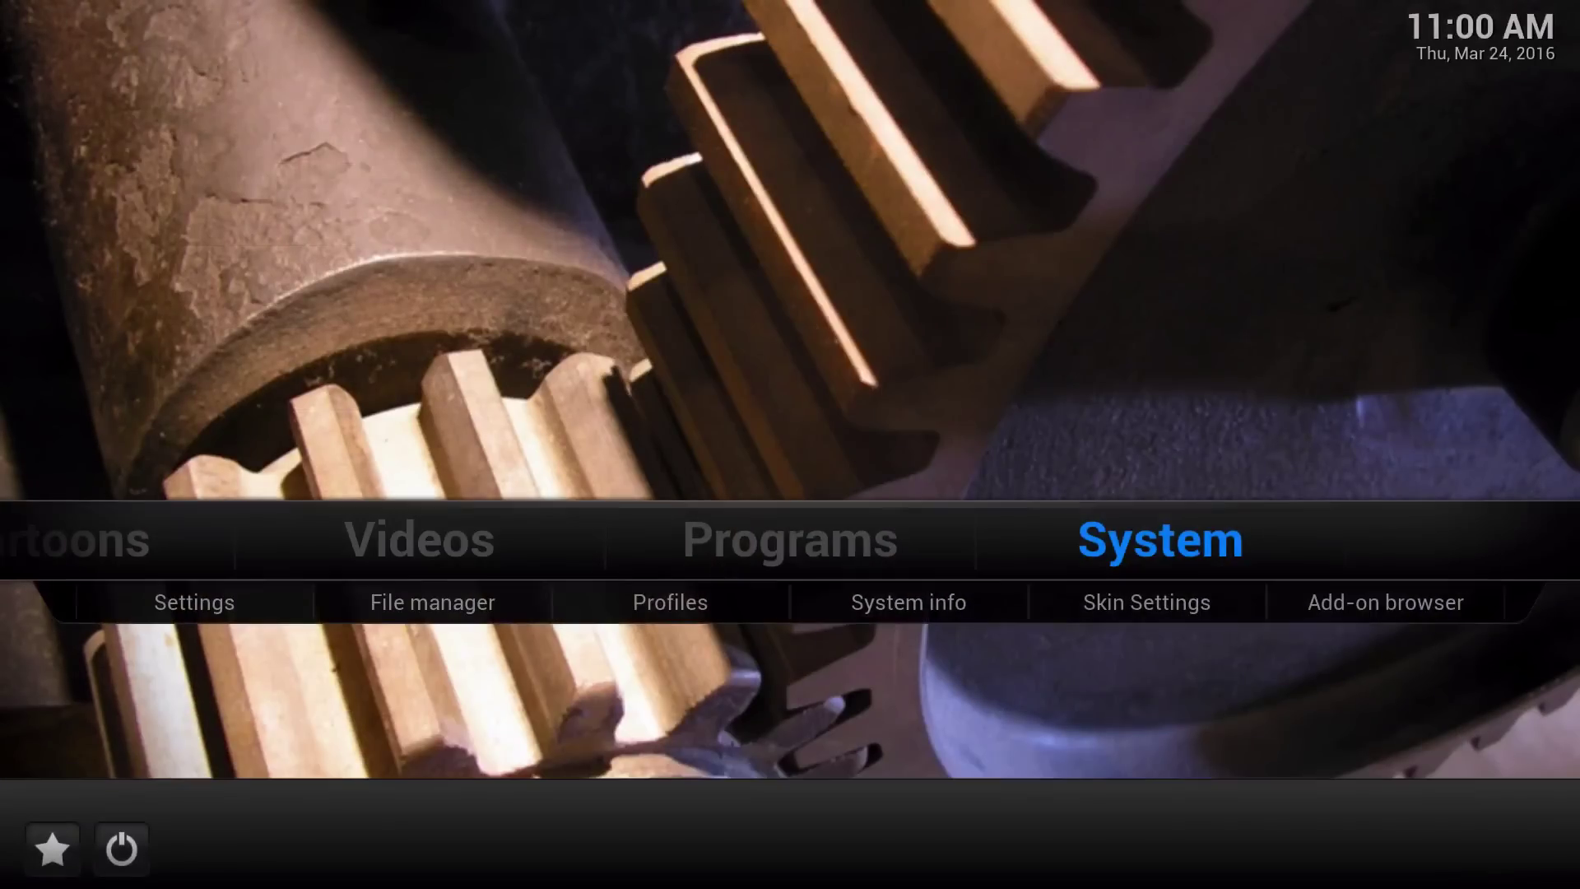
{"action": "key", "text": "Left"}
{"action": "key", "text": "Left"}
{"action": "key", "text": "Left"}
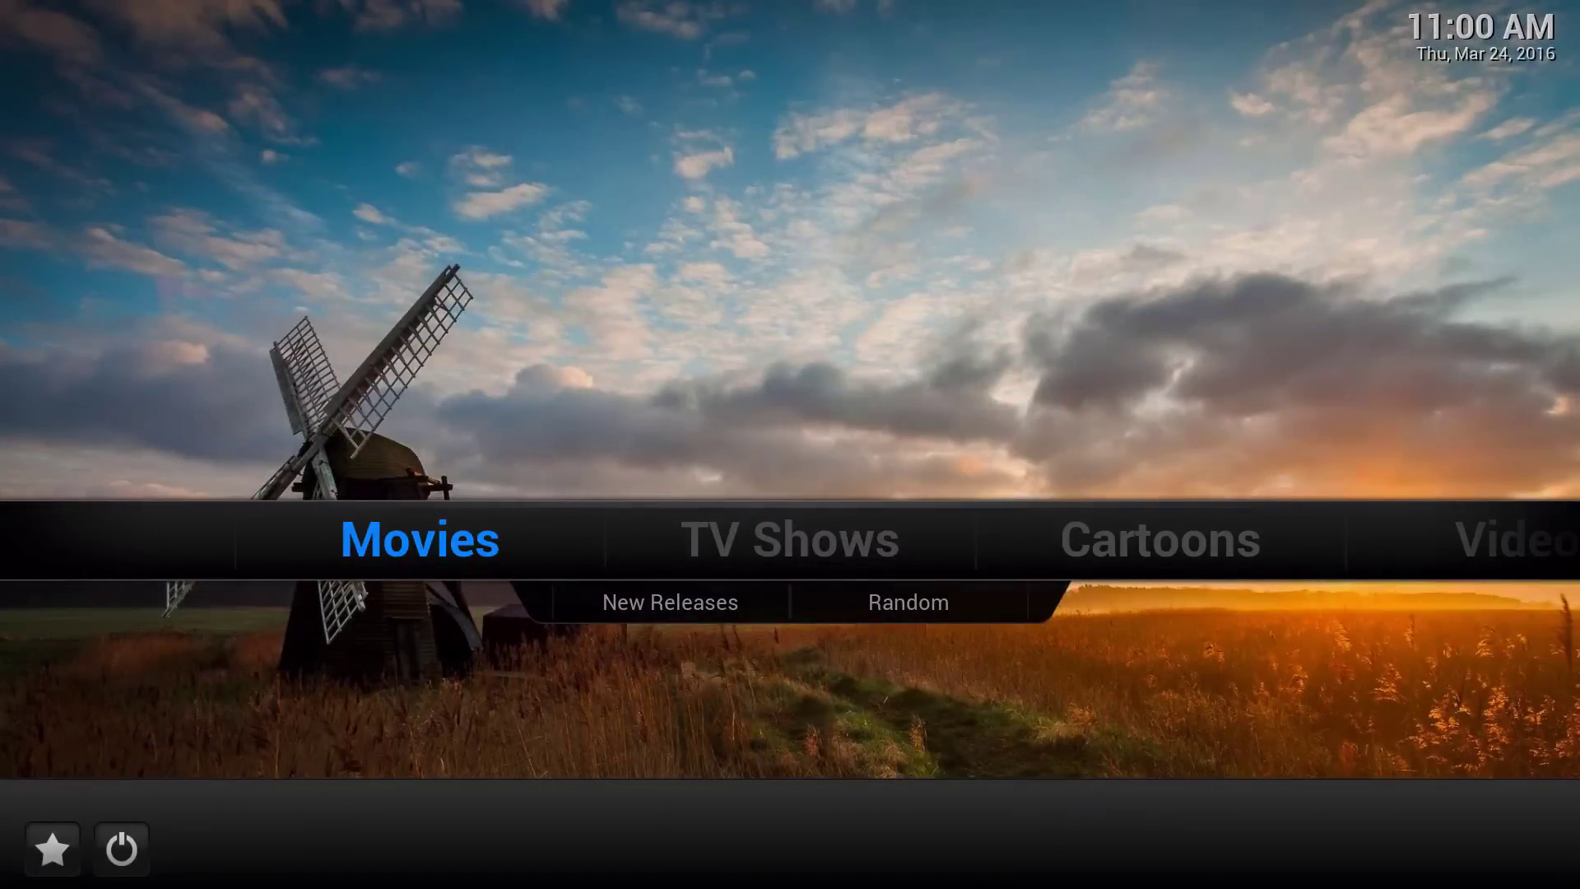
{"action": "key", "text": "Right"}
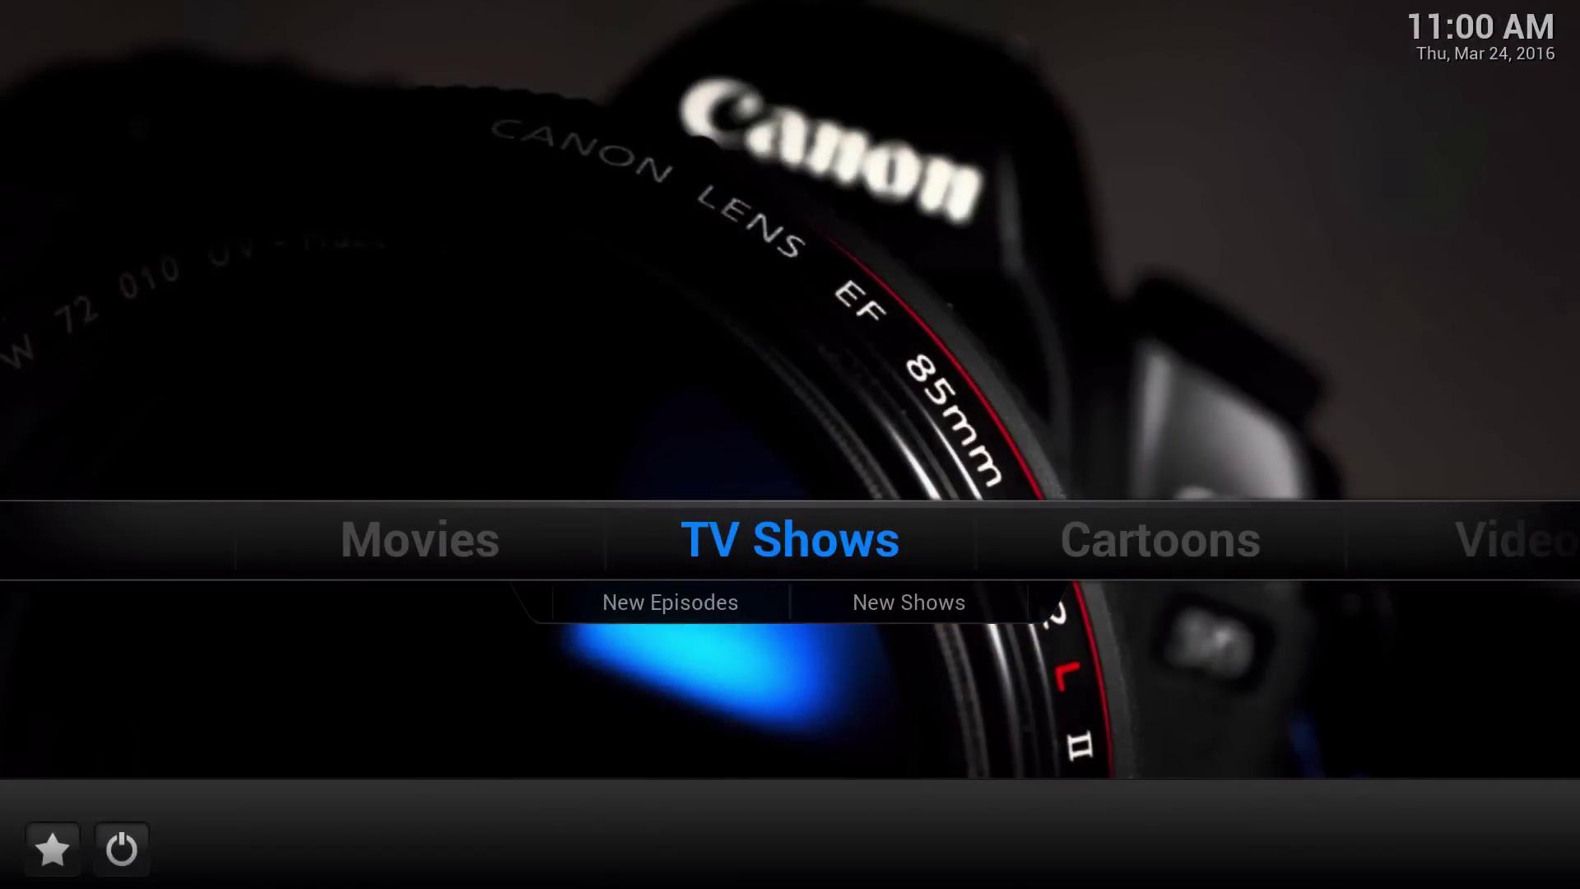
{"action": "key", "text": "Left"}
{"action": "key", "text": "Right"}
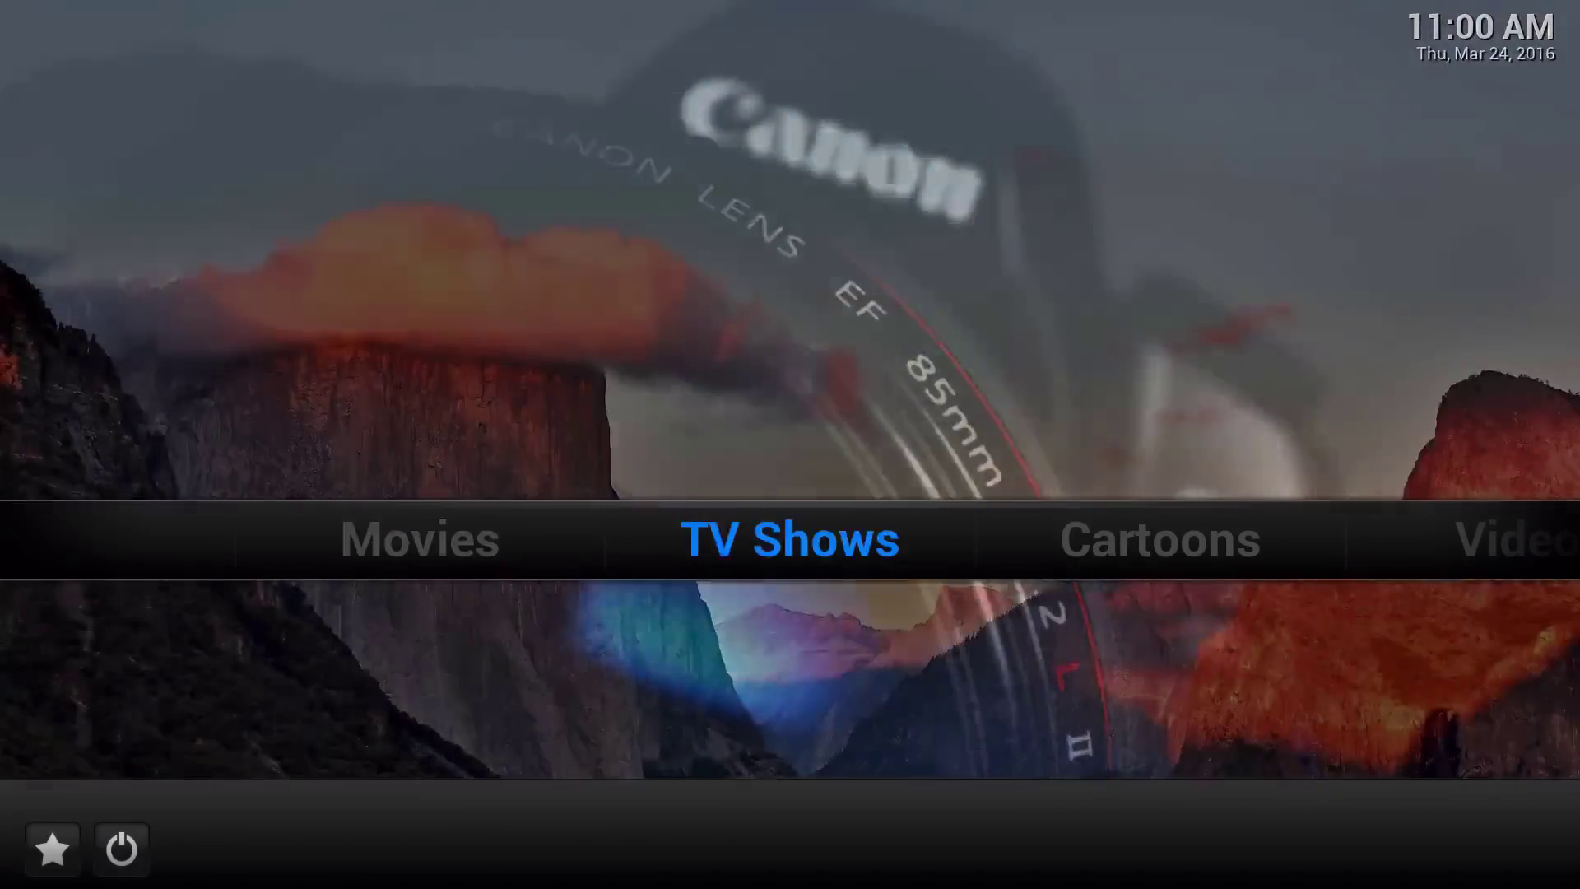
- Reopen the Skin Settings from the System home item and enable the single global background in the General section
{"action": "key", "text": "Left"}
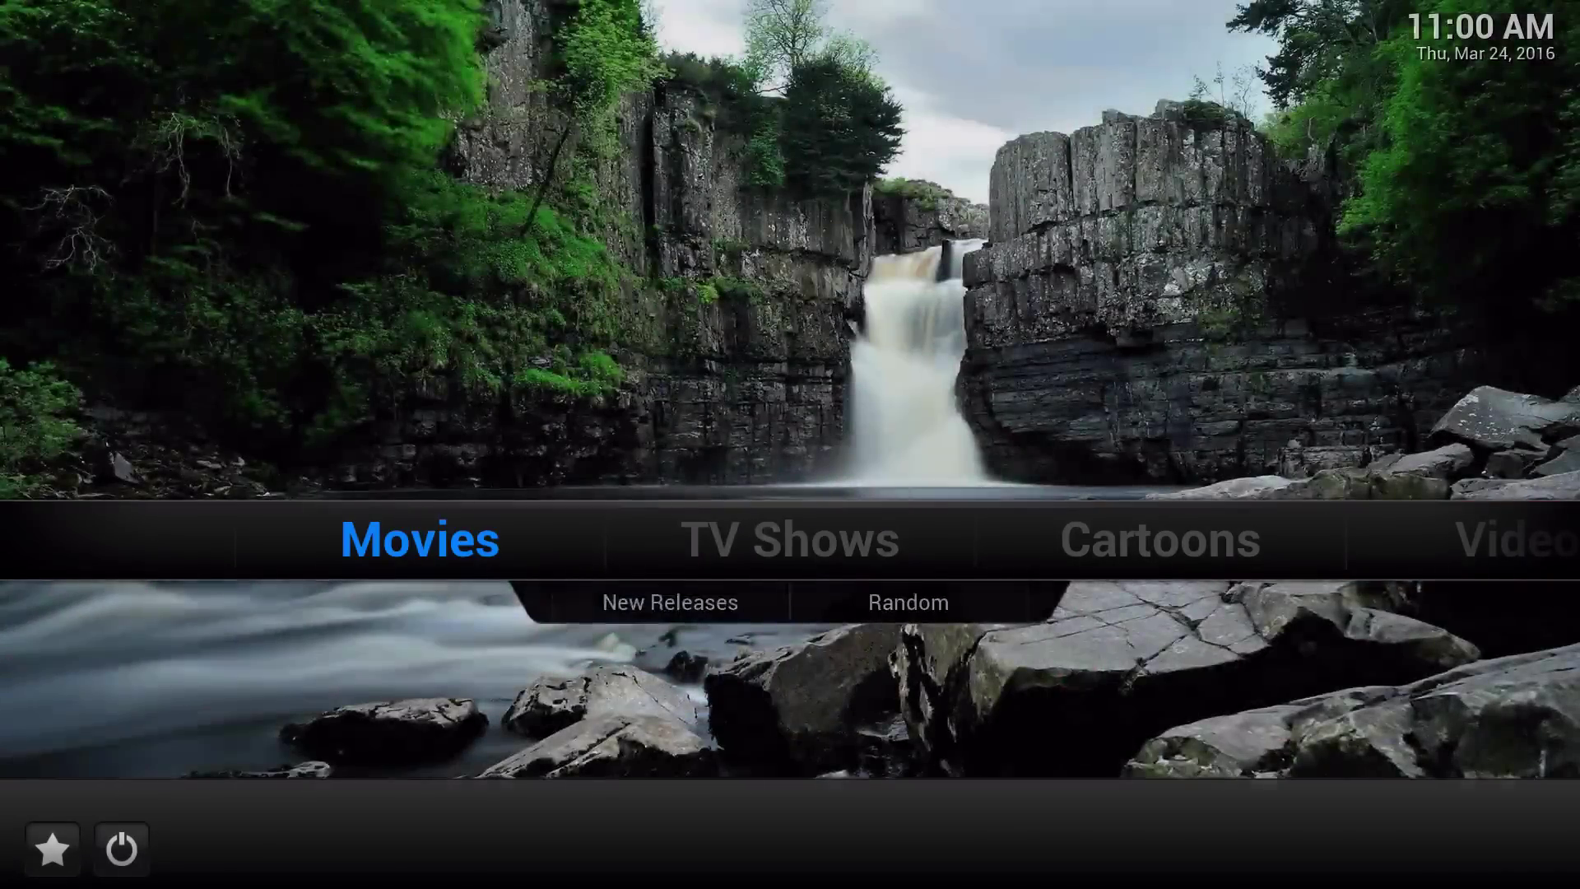
{"action": "key", "text": "Right"}
{"action": "key", "text": "Right"}
{"action": "key", "text": "Right"}
{"action": "key", "text": "Right"}
{"action": "key", "text": "Right"}
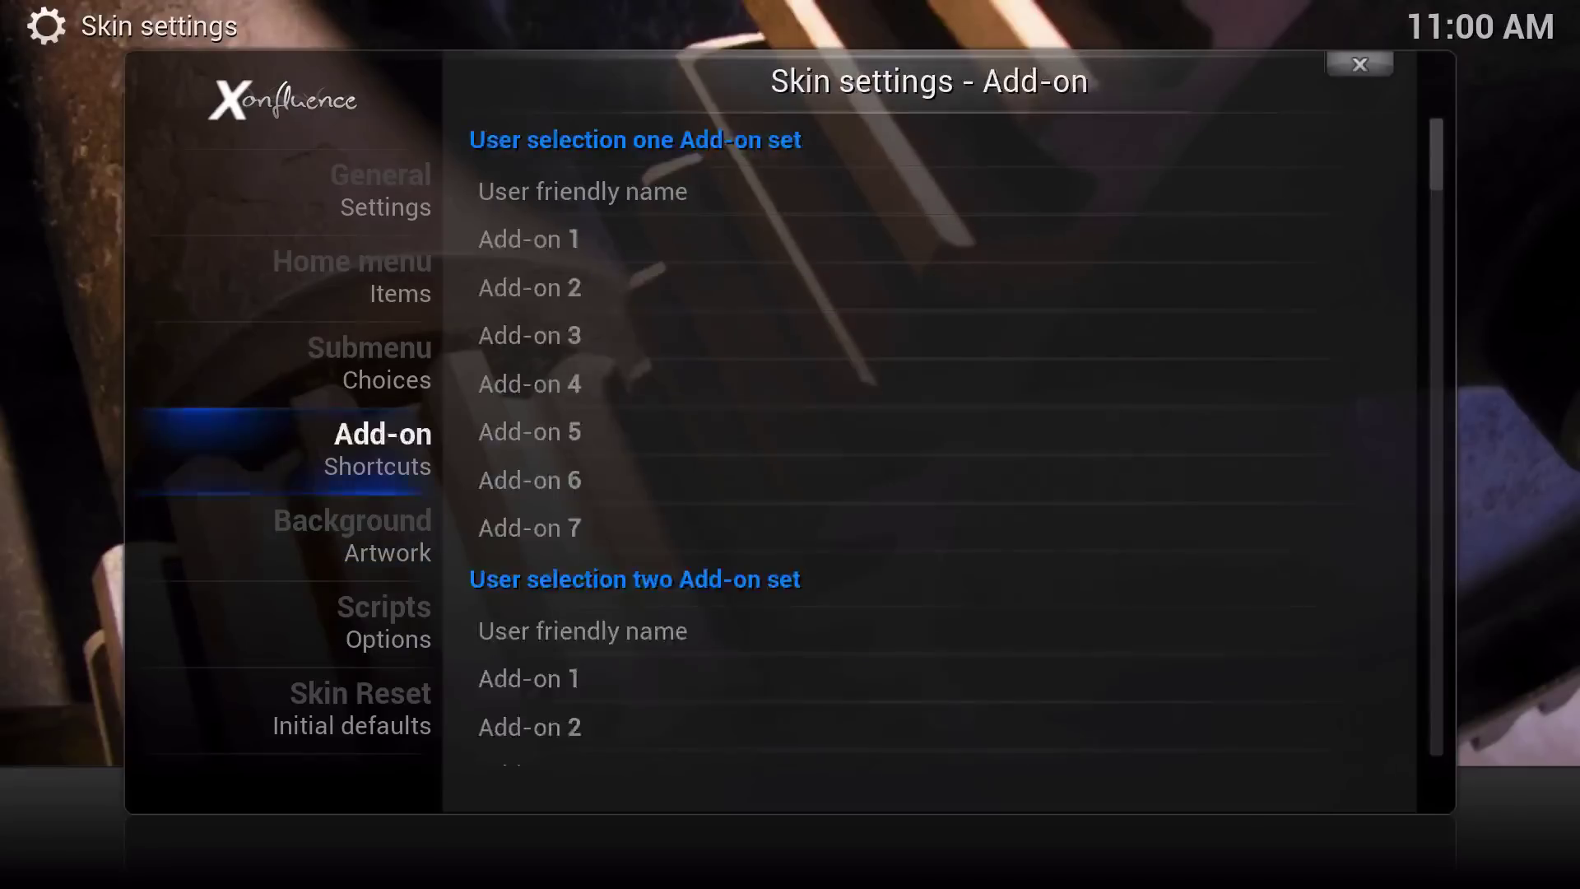
{"action": "key", "text": "Right"}
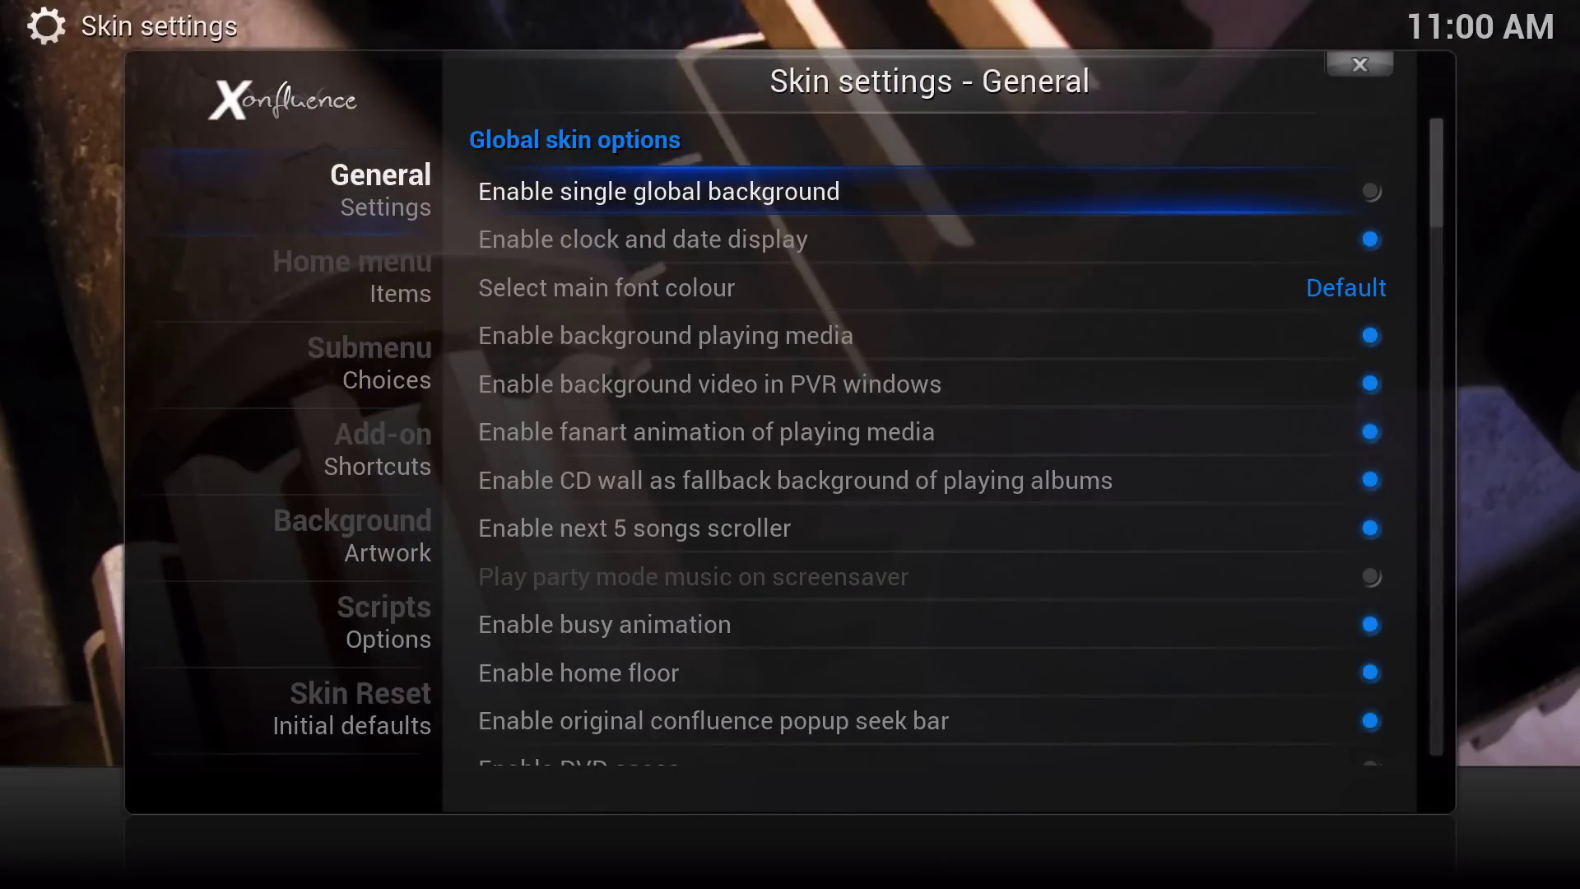
{"action": "key", "text": "Return"}
- Leave the skin settings and check the global background across the home menu items from System to Movies
{"action": "key", "text": "Escape"}
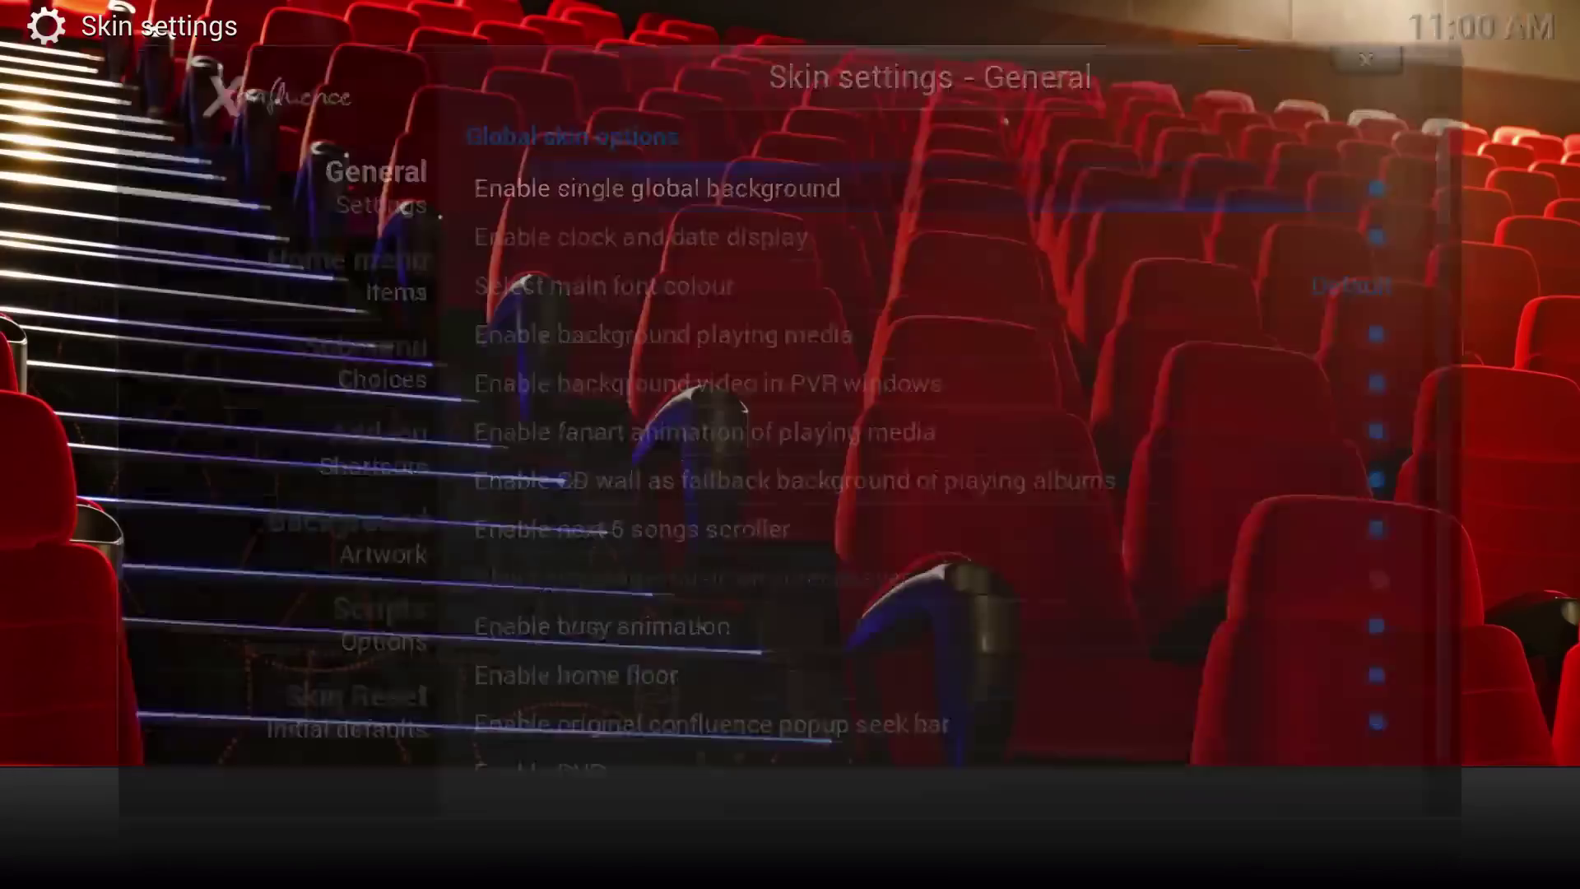
{"action": "key", "text": "Left"}
{"action": "key", "text": "Left"}
{"action": "key", "text": "Left"}
{"action": "key", "text": "Left"}
{"action": "key", "text": "Left"}
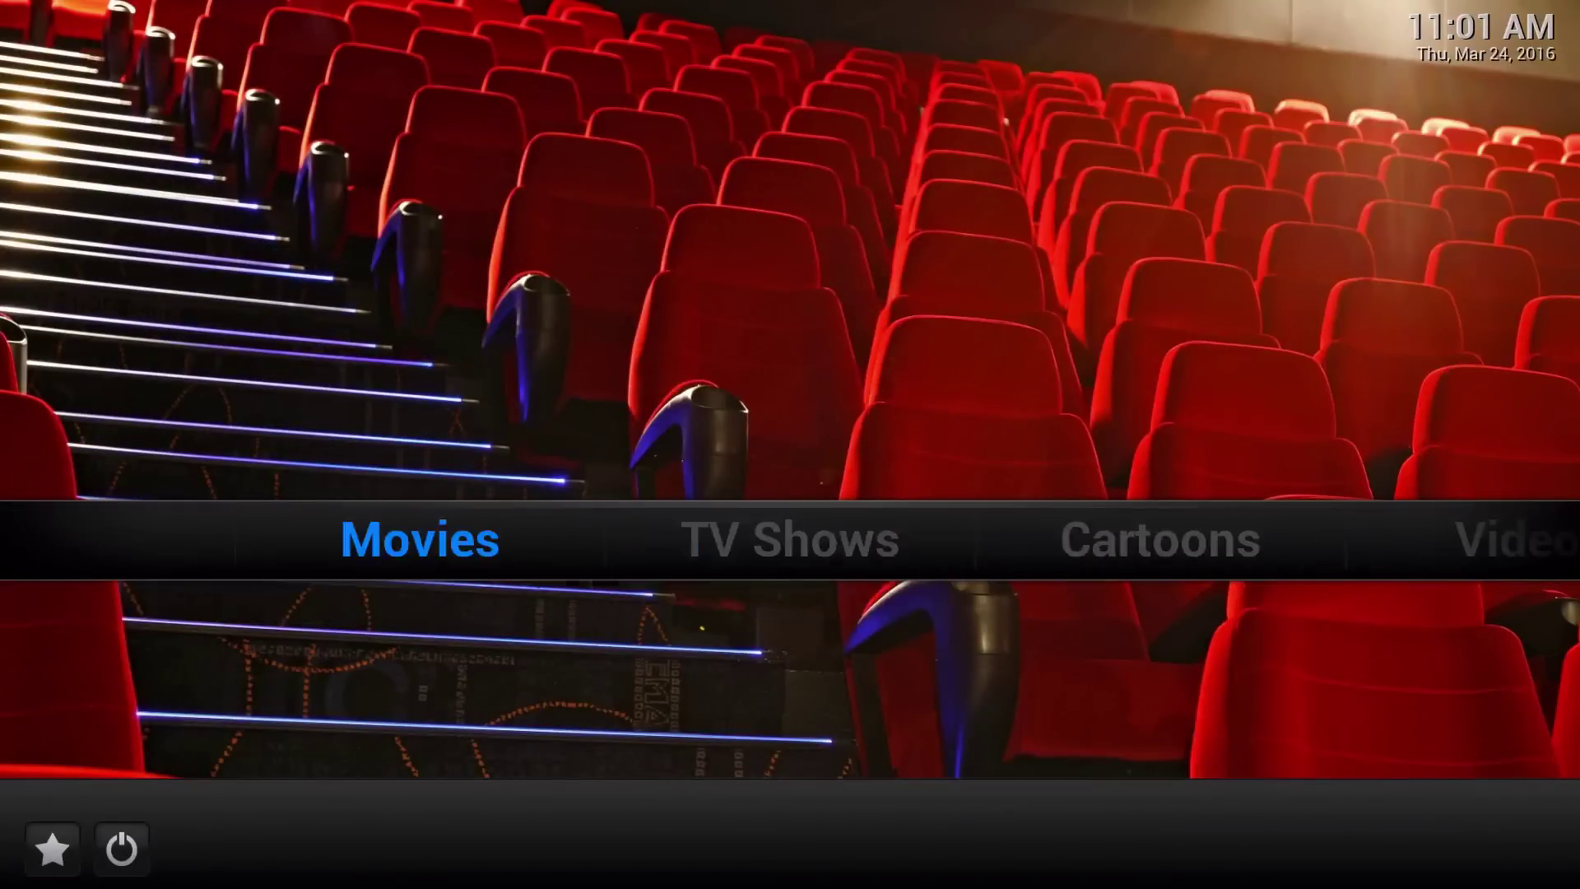
- Return to the System home item and open the Background artwork section of the Skin Settings at the global background path
{"action": "key", "text": "Right"}
{"action": "key", "text": "Right"}
{"action": "key", "text": "Right"}
{"action": "key", "text": "Right"}
{"action": "key", "text": "Right"}
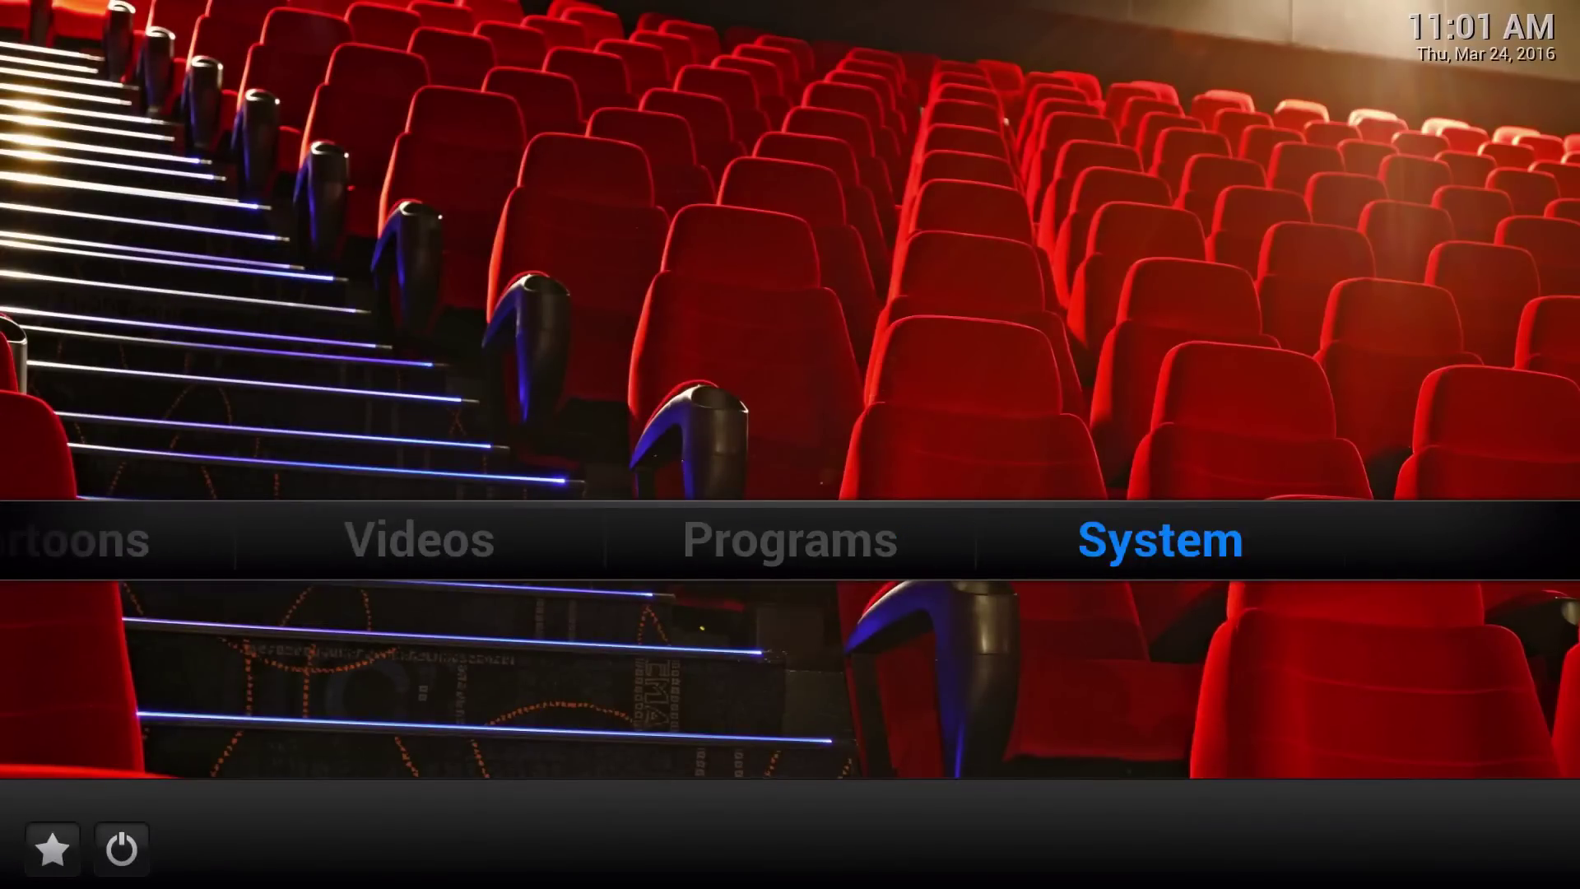
{"action": "key", "text": "Down"}
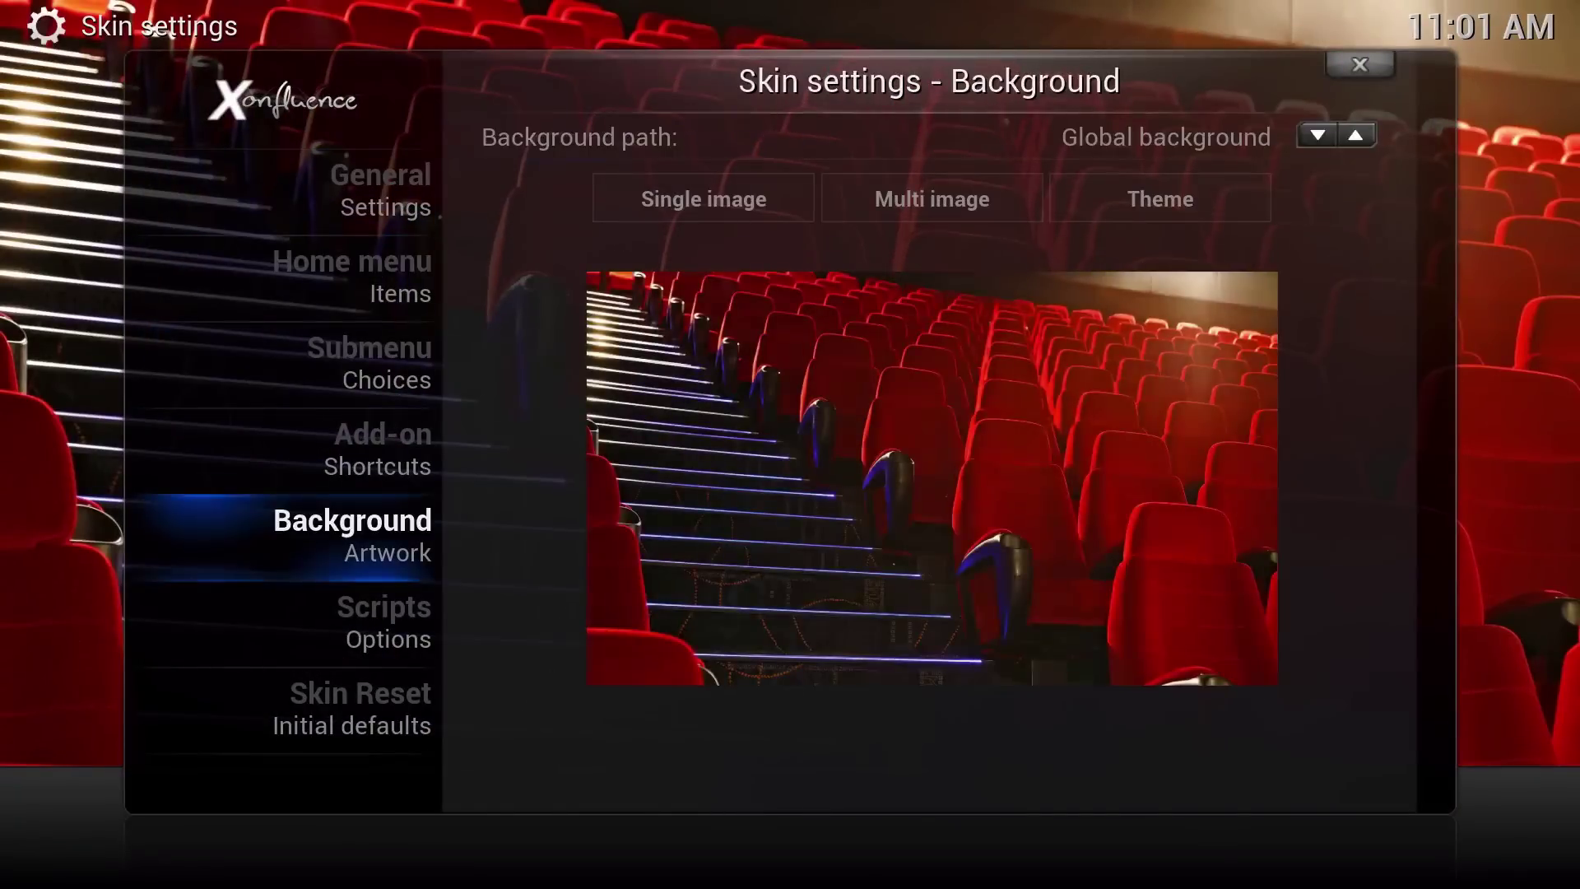
{"action": "key", "text": "Right"}
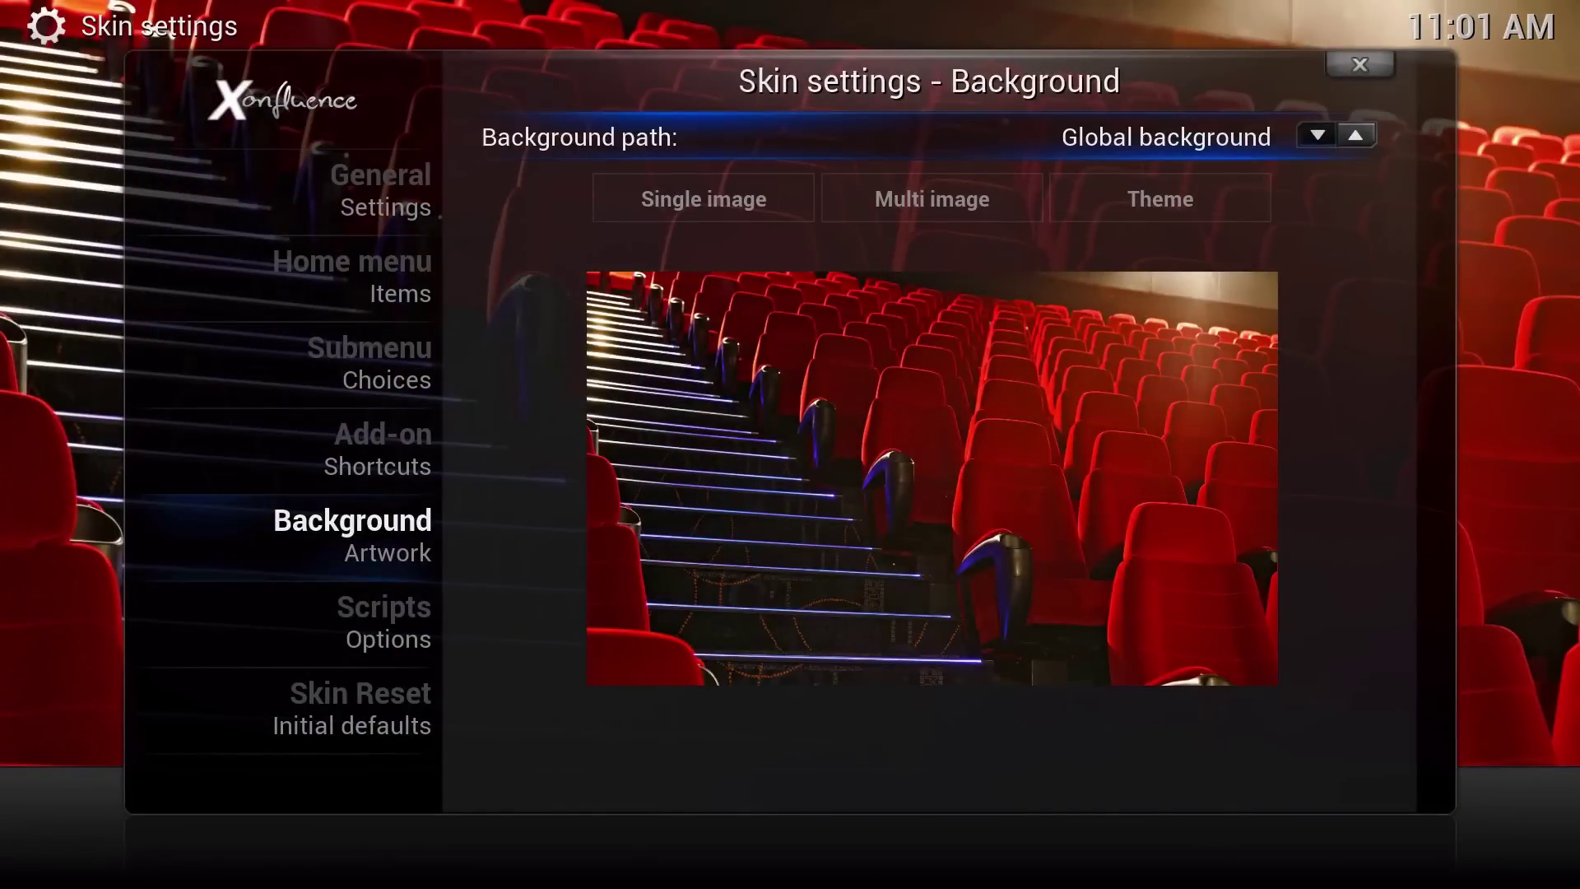
- Give the global background a multi image source that uses the newbackground folder
{"action": "key", "text": "Down"}
{"action": "key", "text": "Right"}
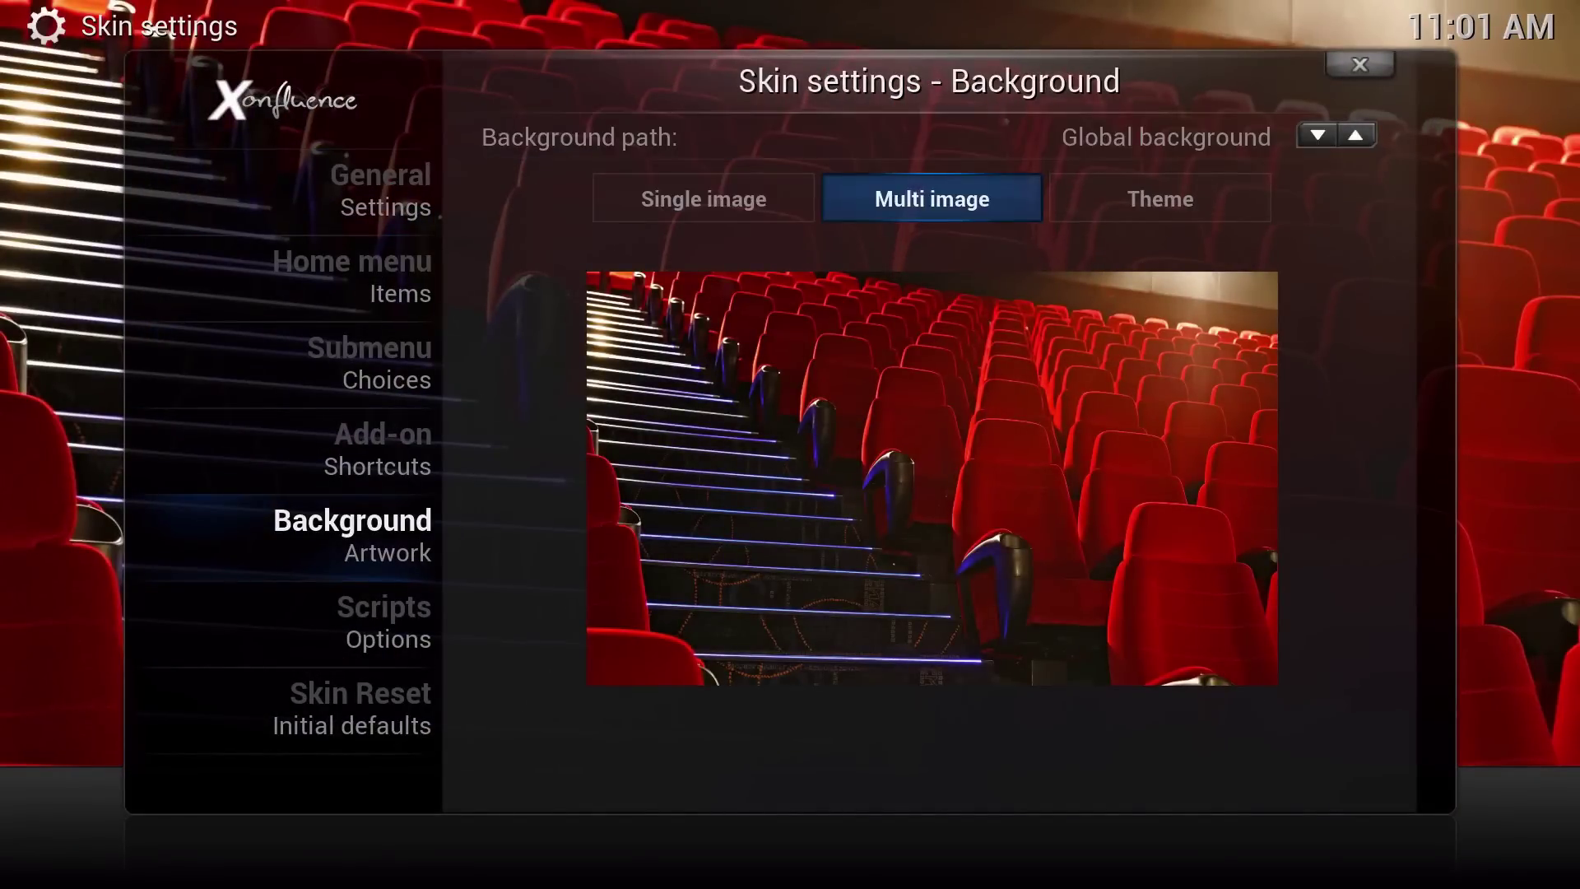
{"action": "key", "text": "Return"}
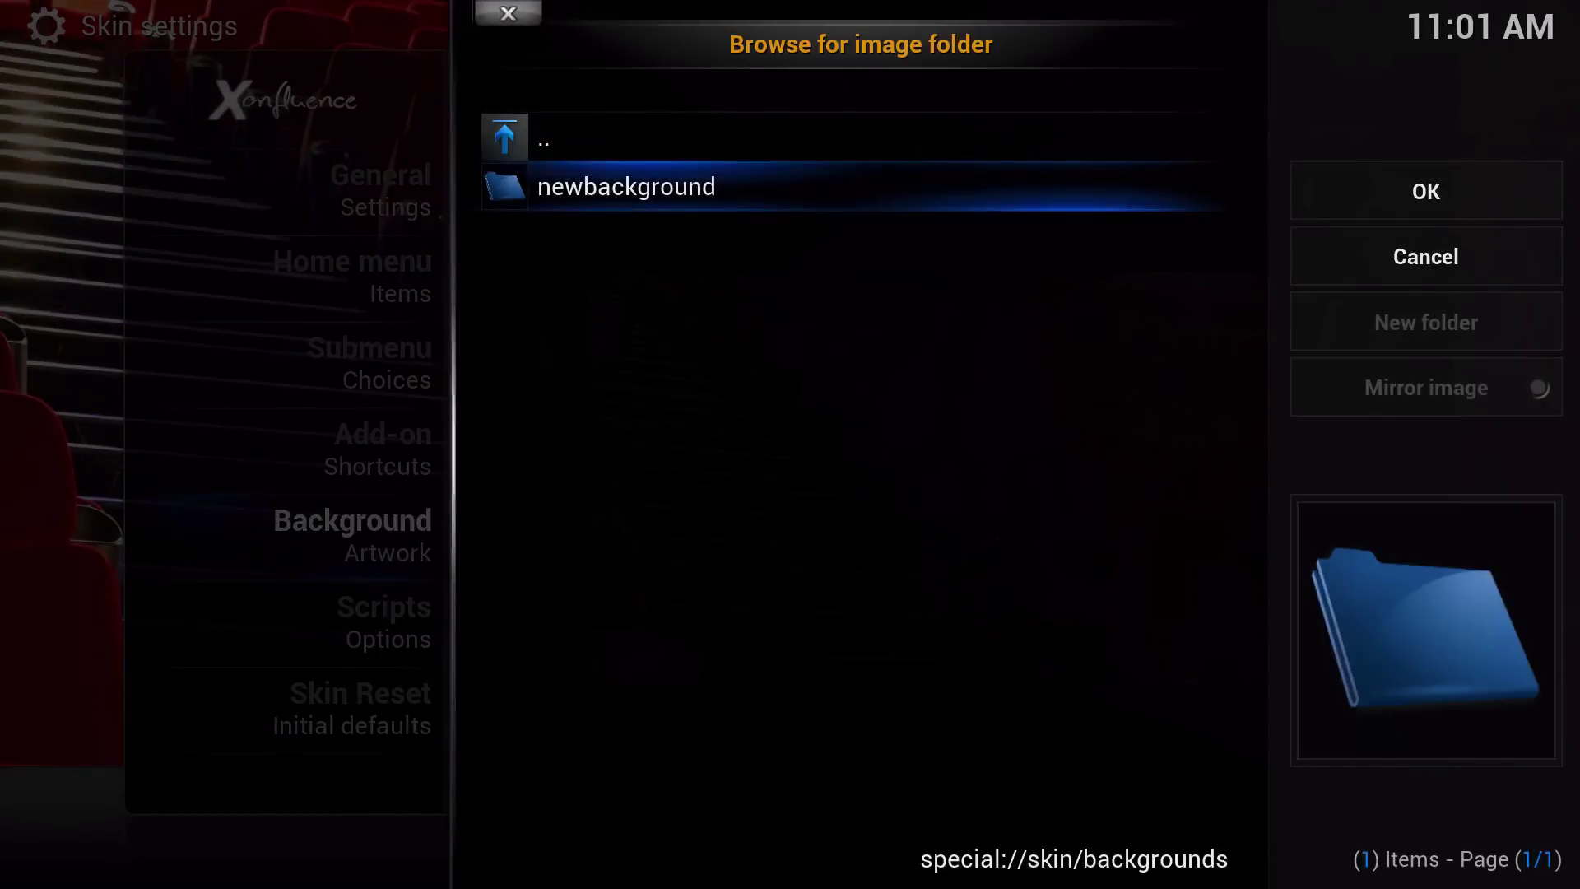
{"action": "key", "text": "Return"}
{"action": "key", "text": "Right"}
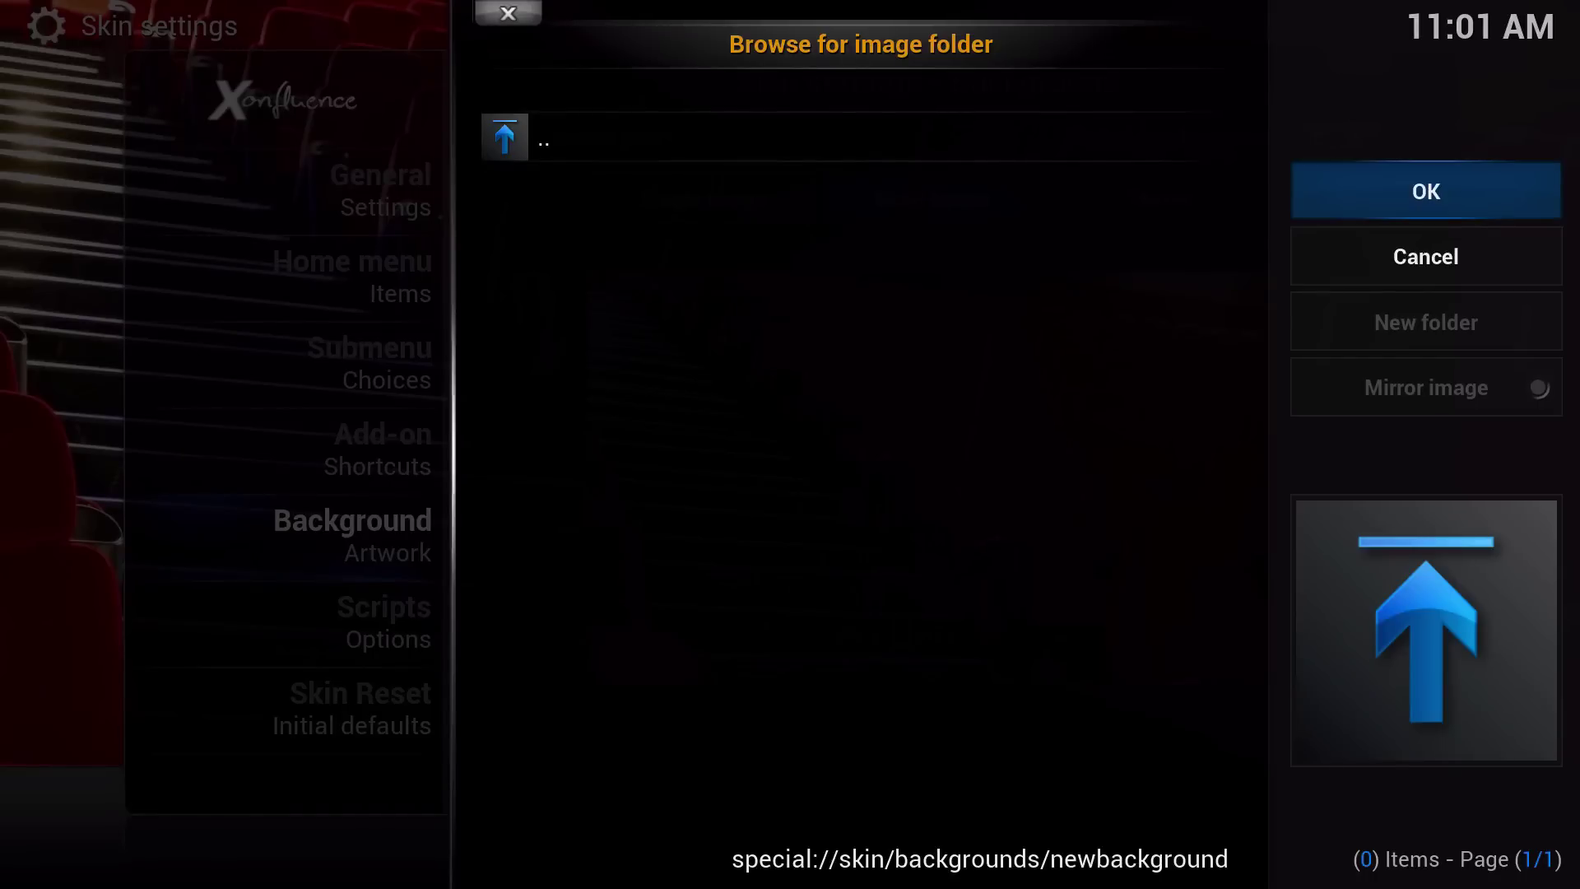
{"action": "key", "text": "Left"}
{"action": "key", "text": "Return"}
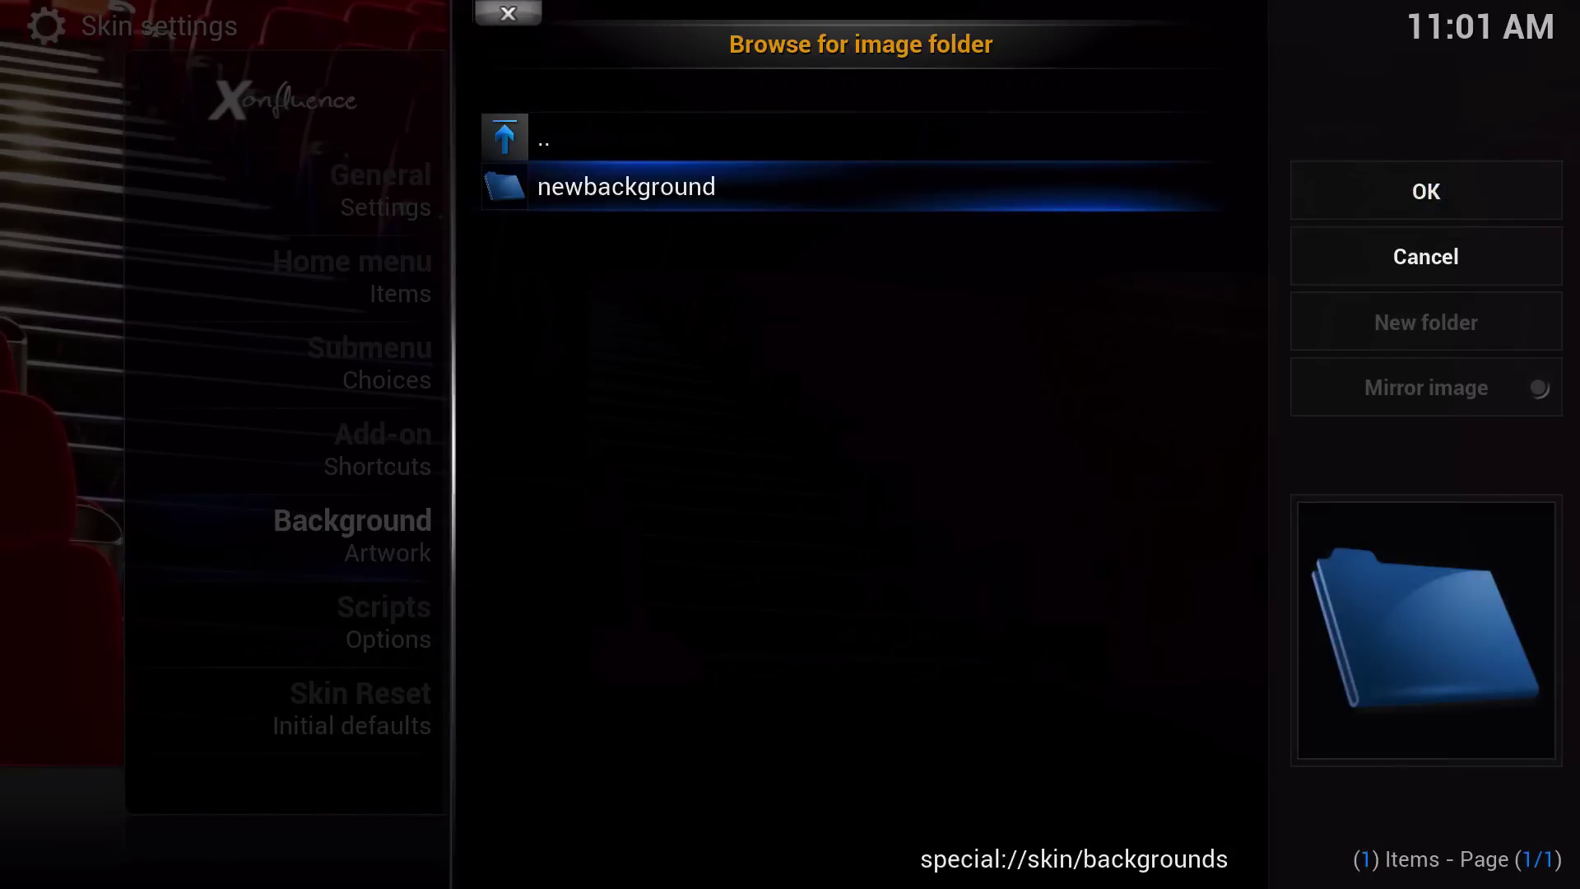
{"action": "key", "text": "Return"}
{"action": "key", "text": "Right"}
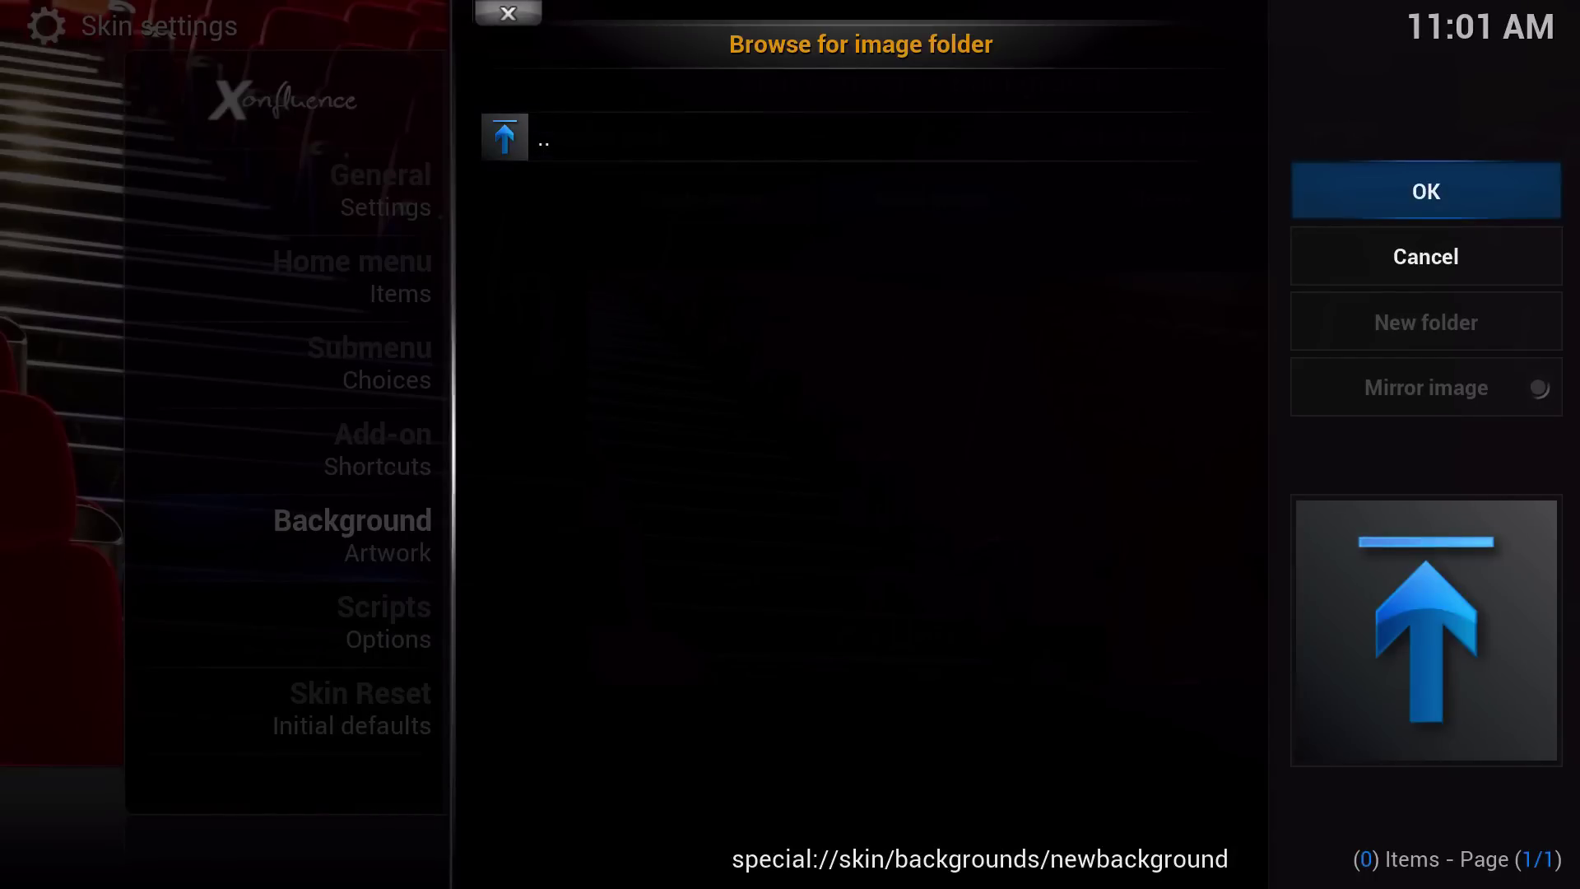
{"action": "key", "text": "Return"}
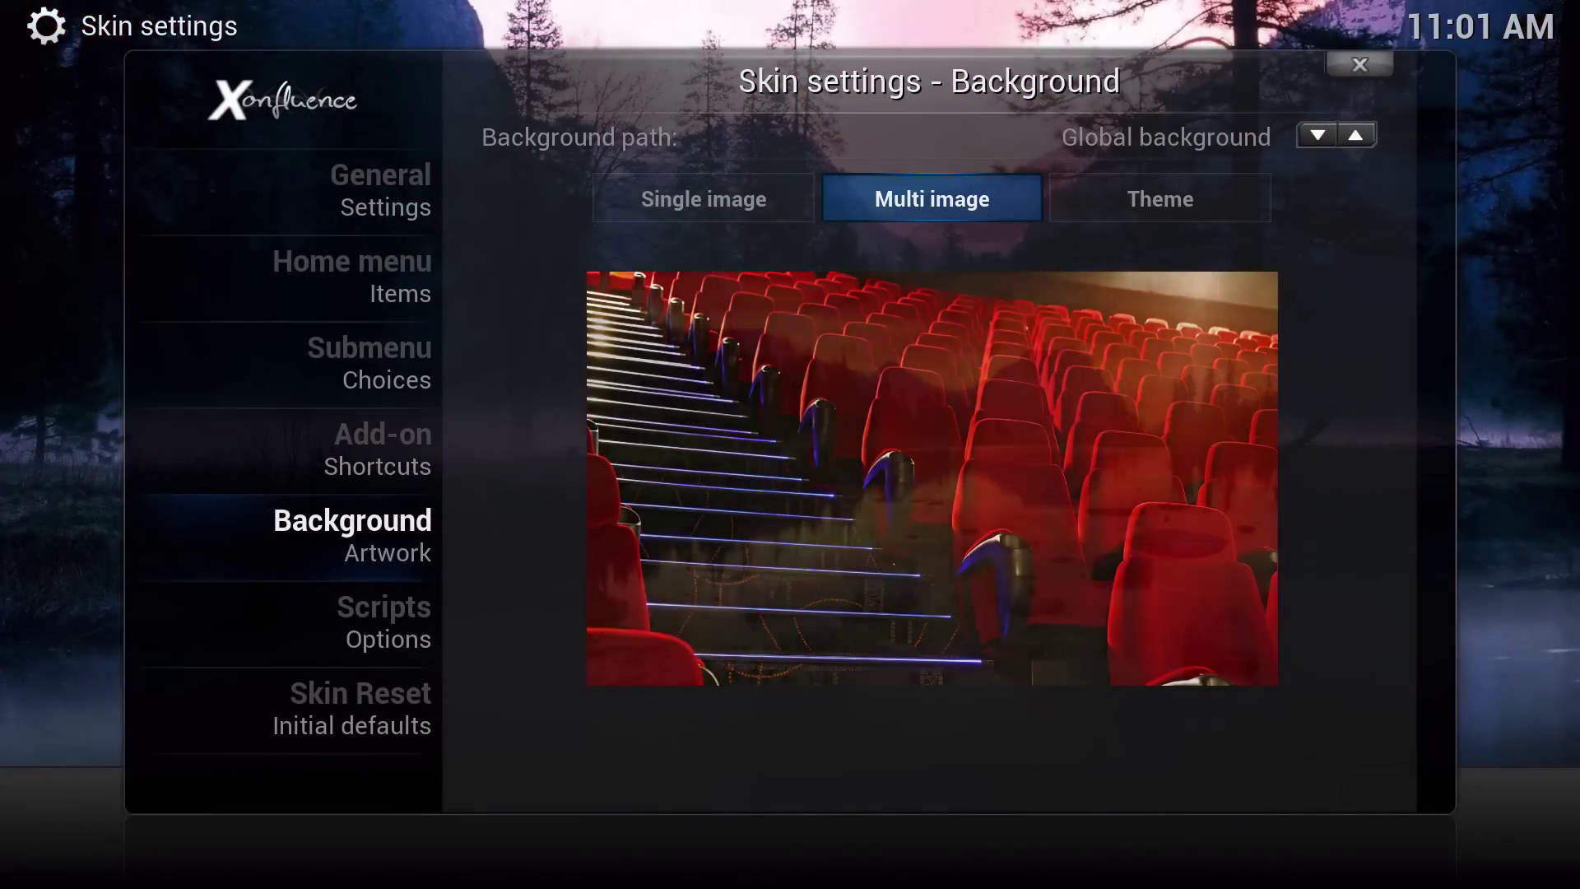
- Leave the skin settings and check the rotating global background while moving among Movies, TV Shows, Cartoons and the other home items
{"action": "key", "text": "Escape"}
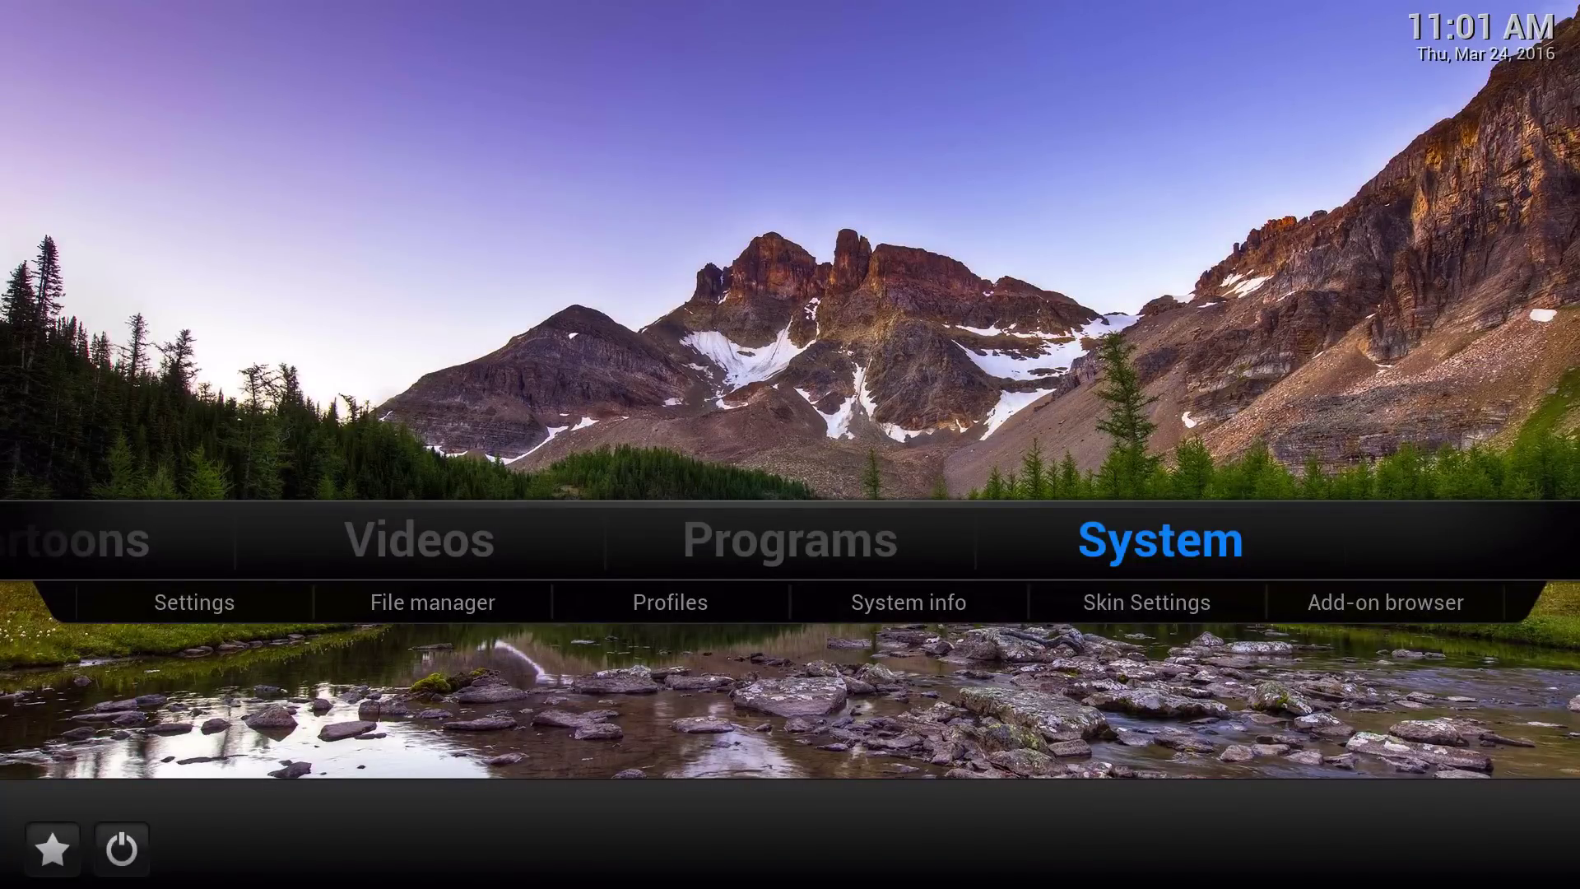
{"action": "key", "text": "Left"}
{"action": "key", "text": "Left"}
{"action": "key", "text": "Left"}
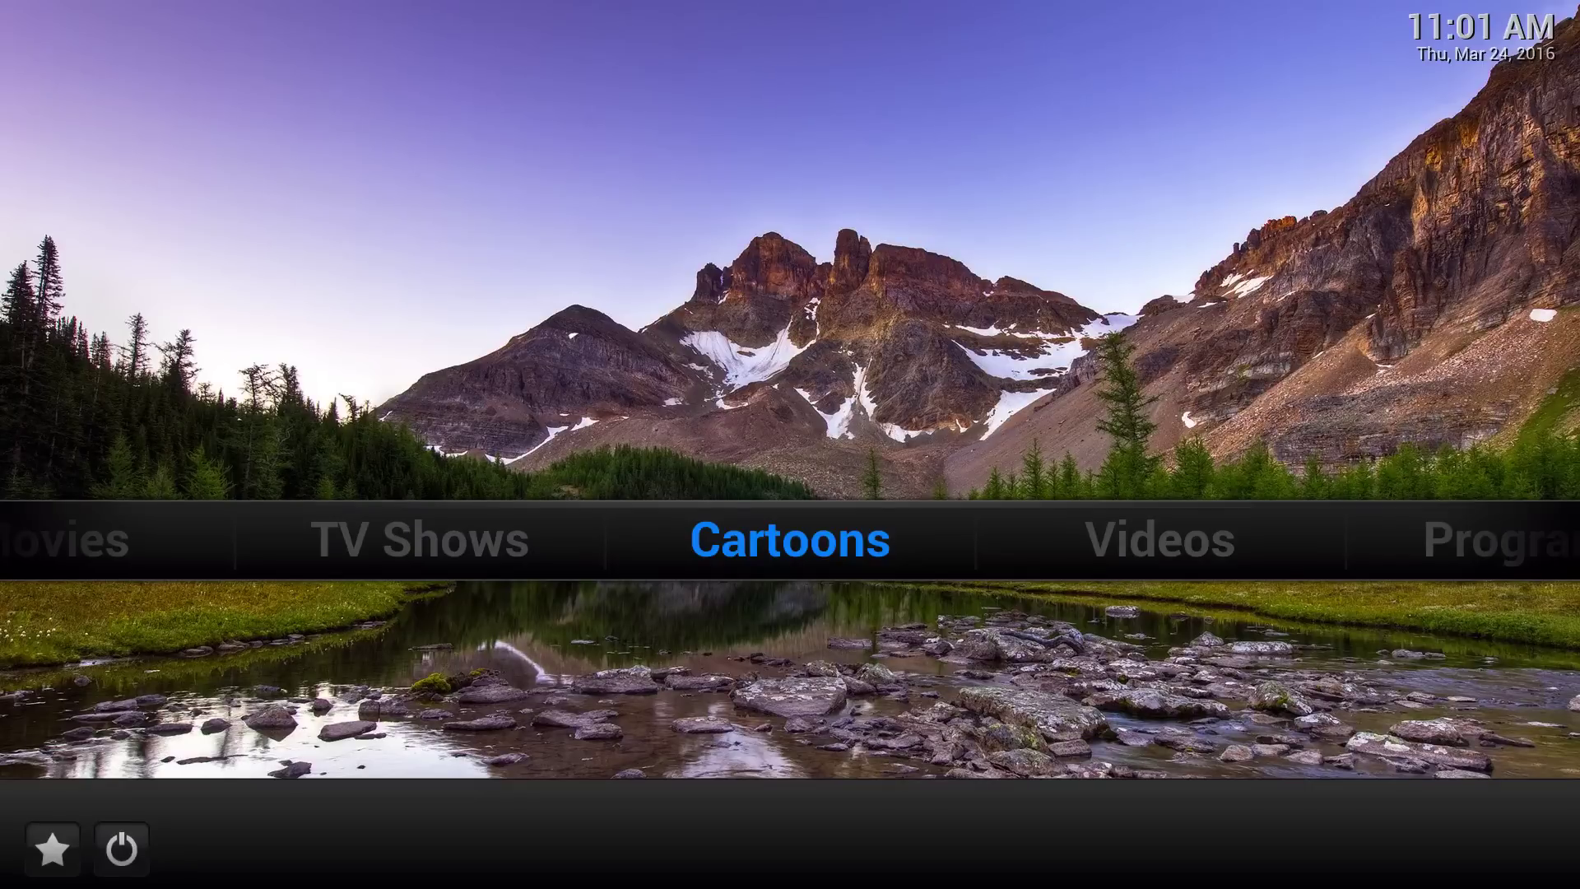
{"action": "key", "text": "Left"}
{"action": "key", "text": "Left"}
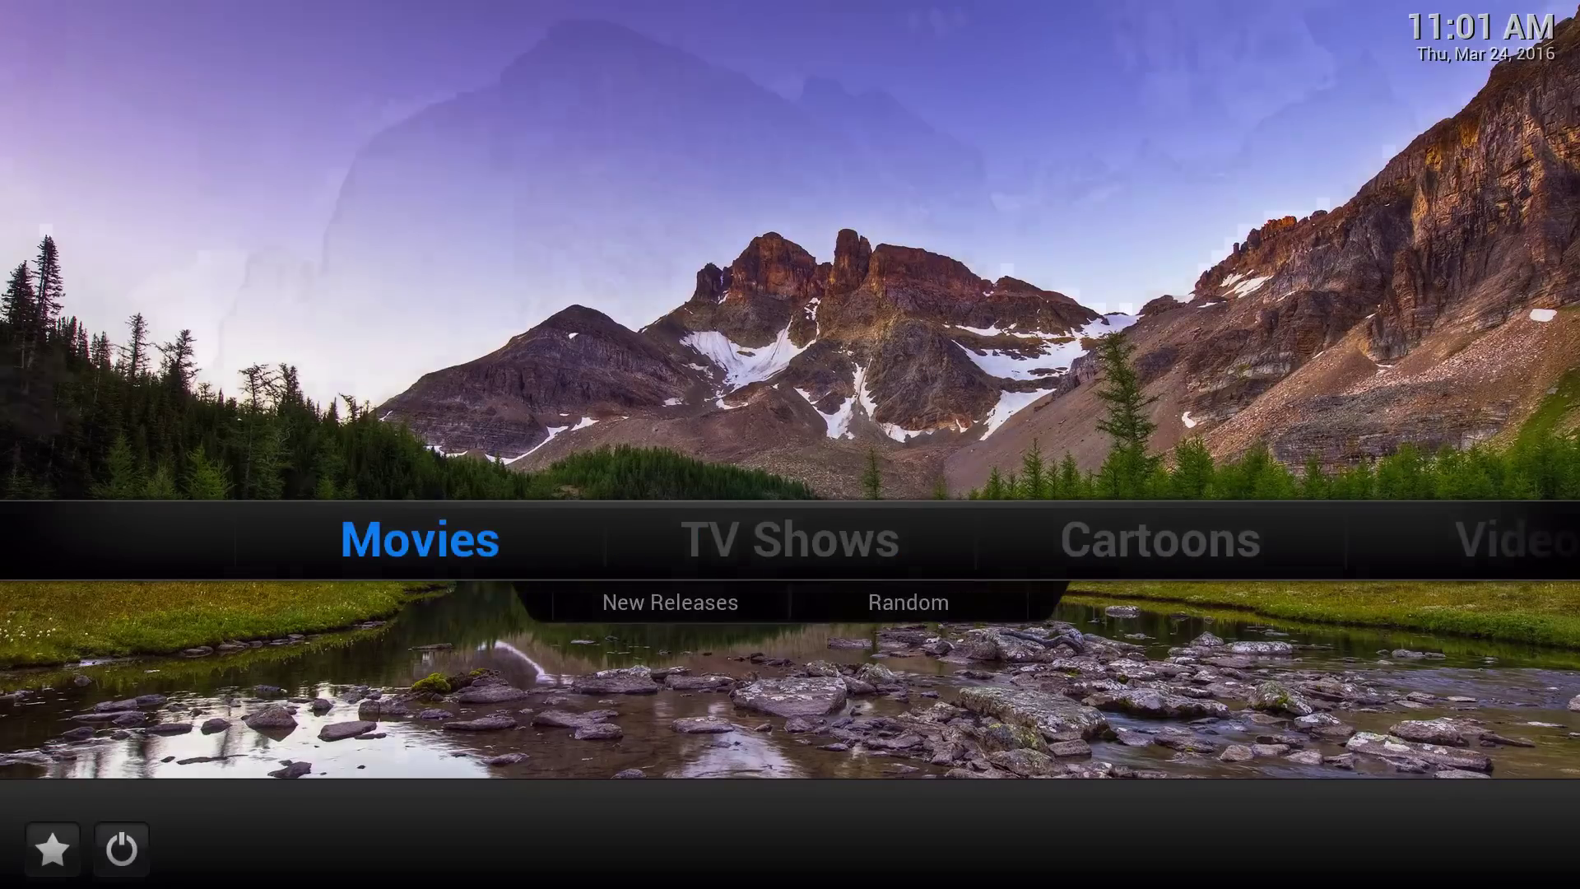
{"action": "key", "text": "Right"}
{"action": "key", "text": "Left"}
{"action": "key", "text": "Right"}
{"action": "key", "text": "Right"}
{"action": "key", "text": "Right"}
{"action": "key", "text": "Right"}
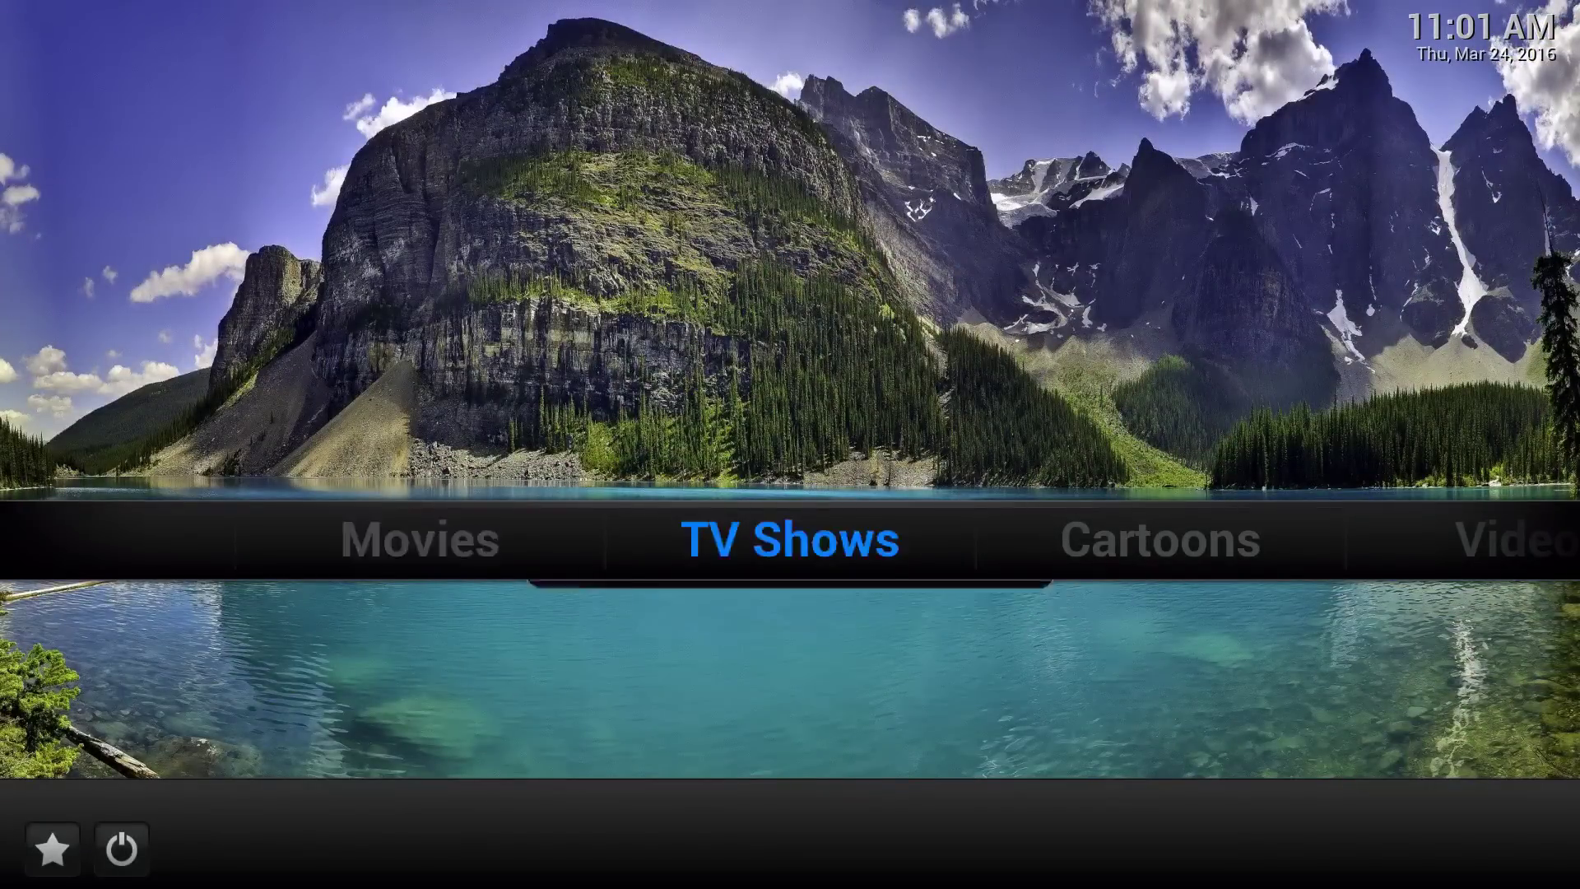
{"action": "key", "text": "Right"}
{"action": "key", "text": "Left"}
{"action": "key", "text": "Left"}
{"action": "key", "text": "Left"}
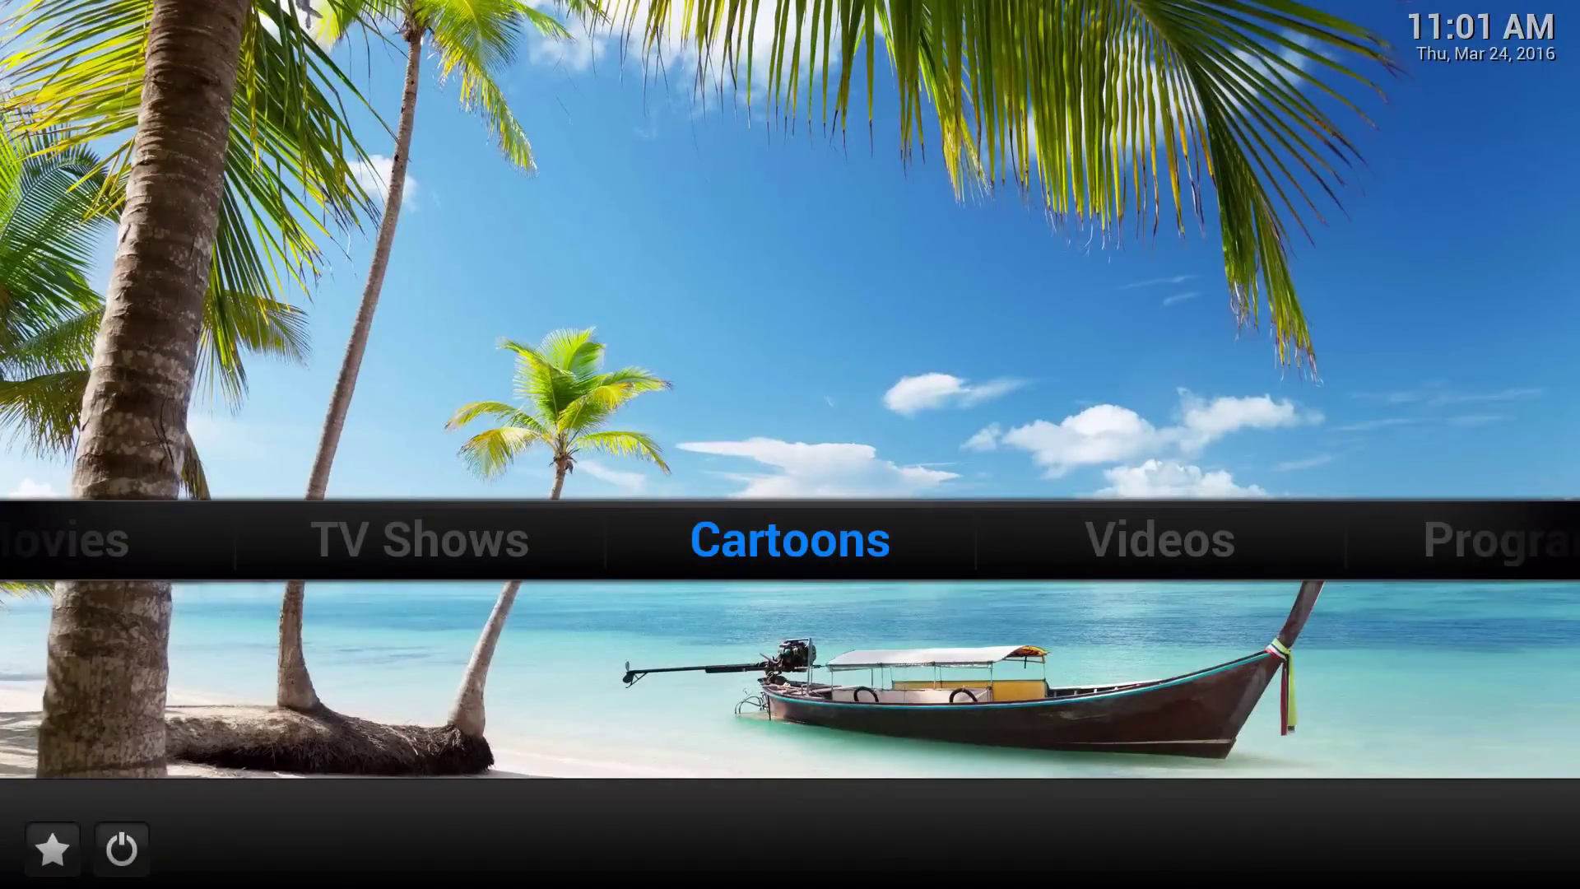
{"action": "key", "text": "Left"}
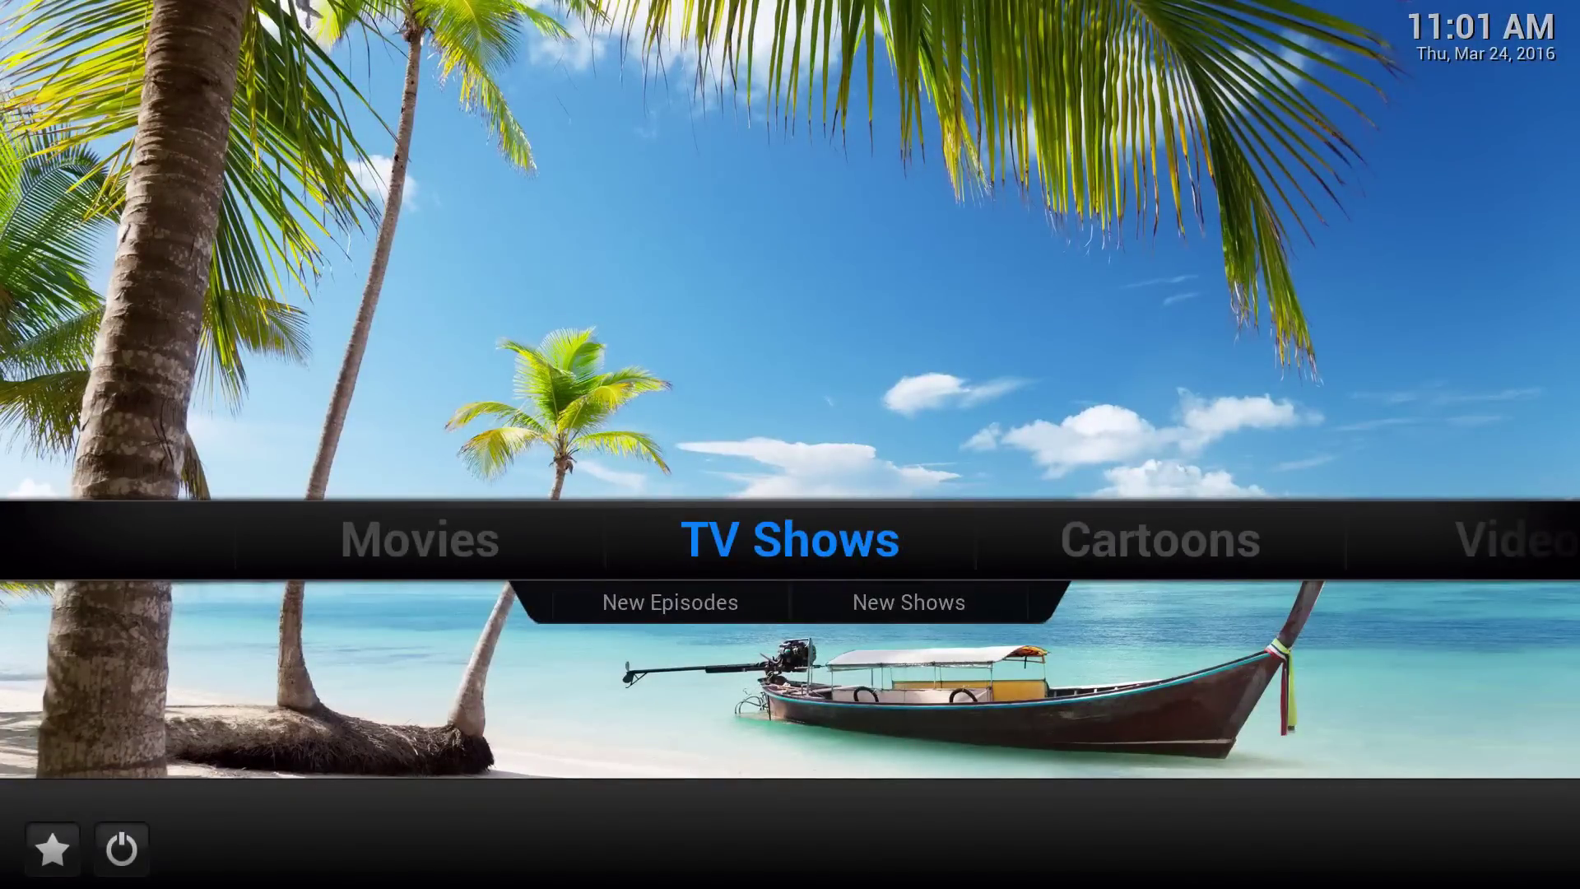
{"action": "key", "text": "Left"}
{"action": "key", "text": "Right"}
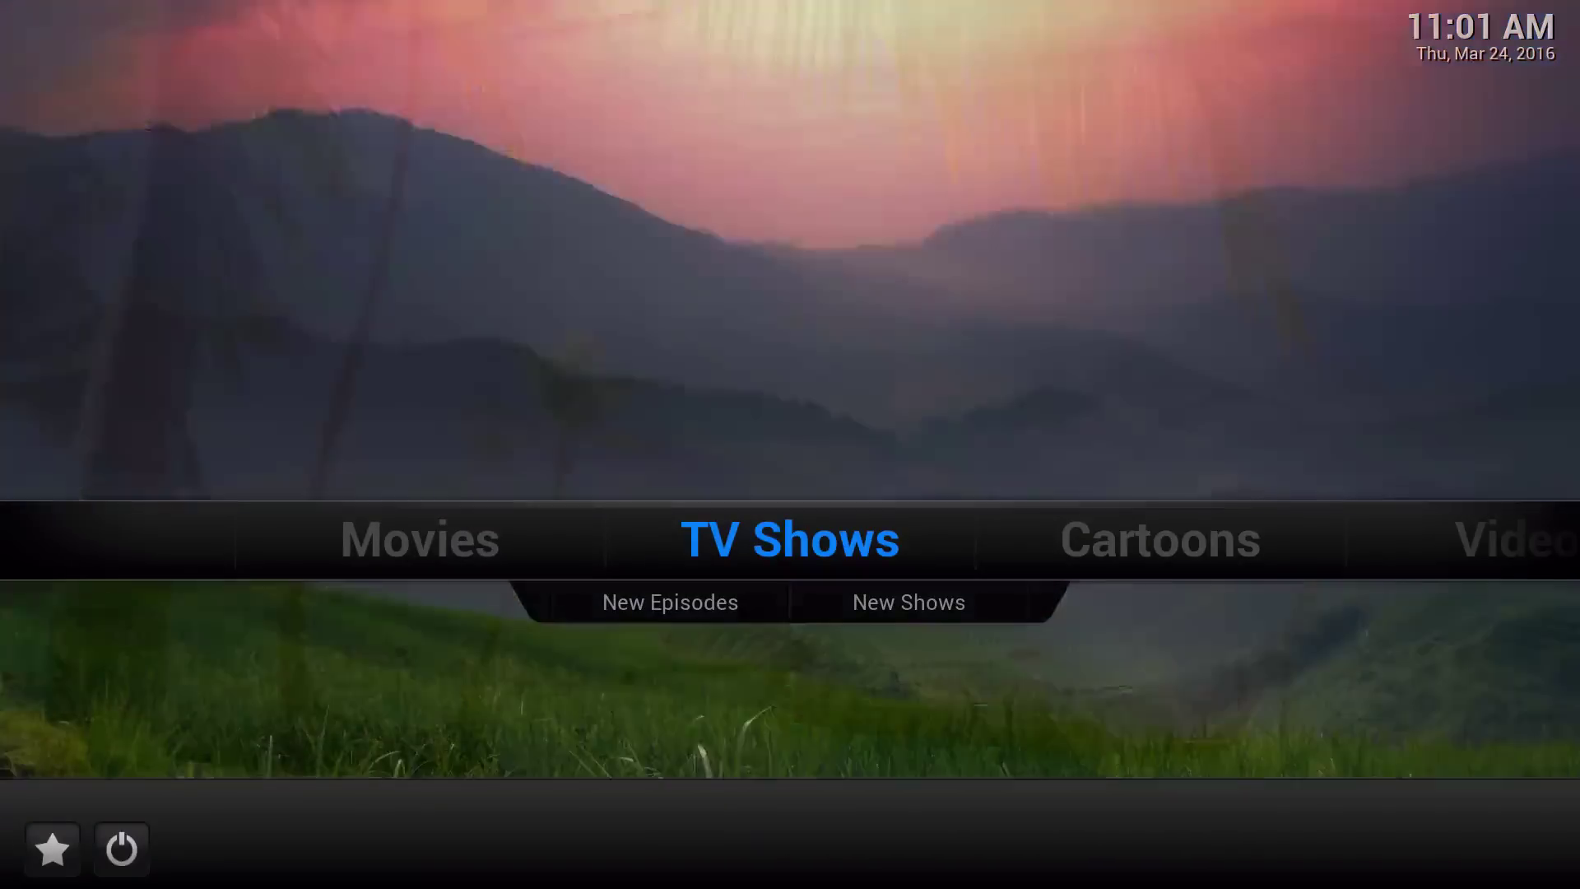
{"action": "key", "text": "Left"}
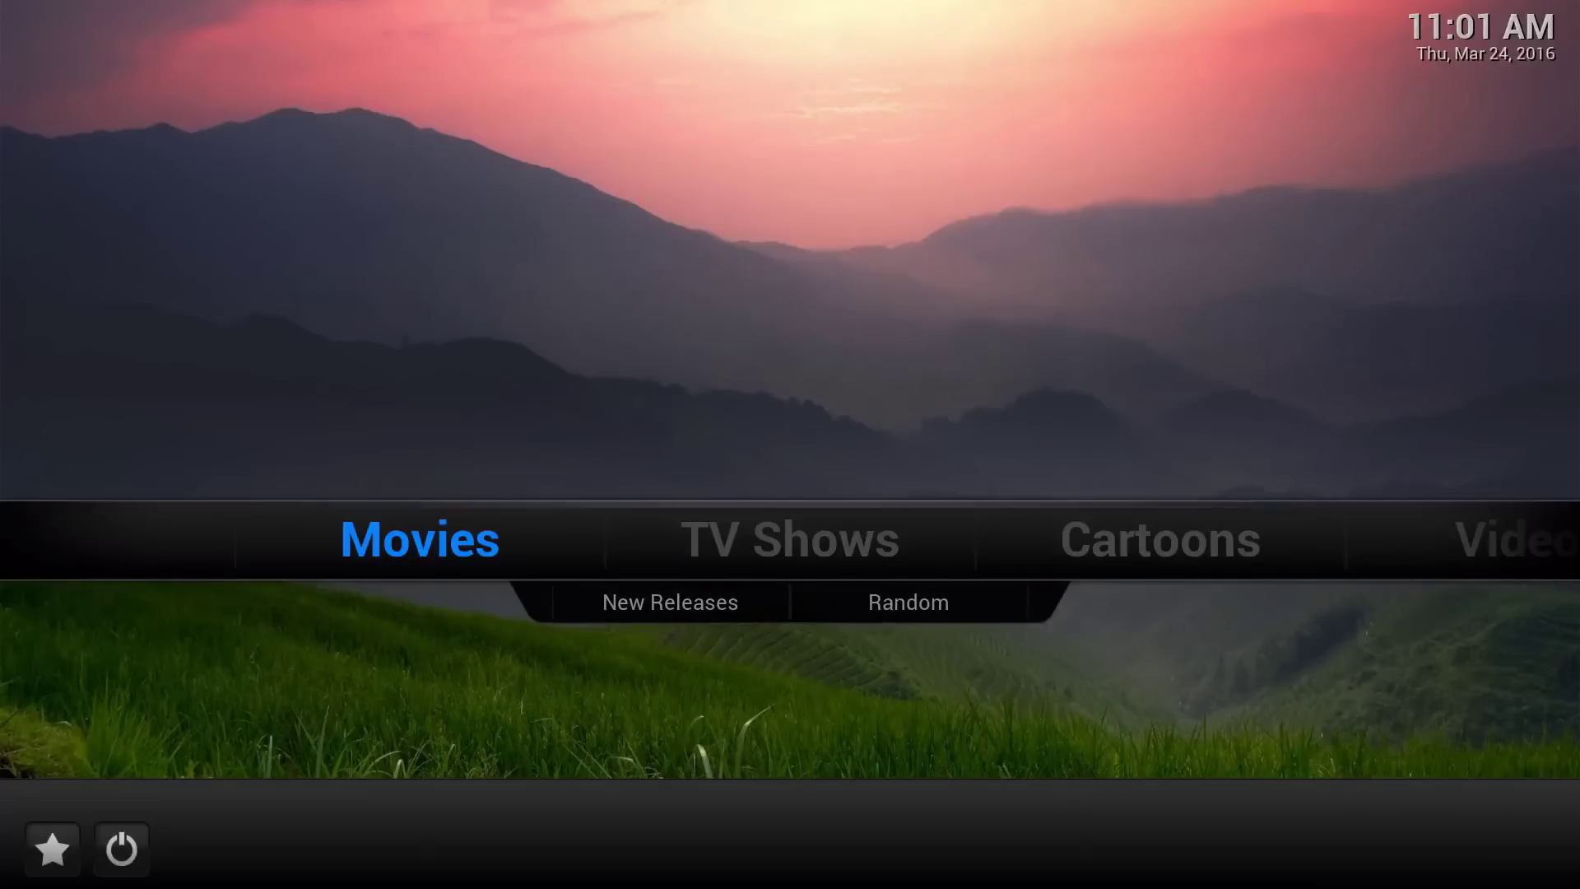
{"action": "key", "text": "Right"}
{"action": "key", "text": "Right"}
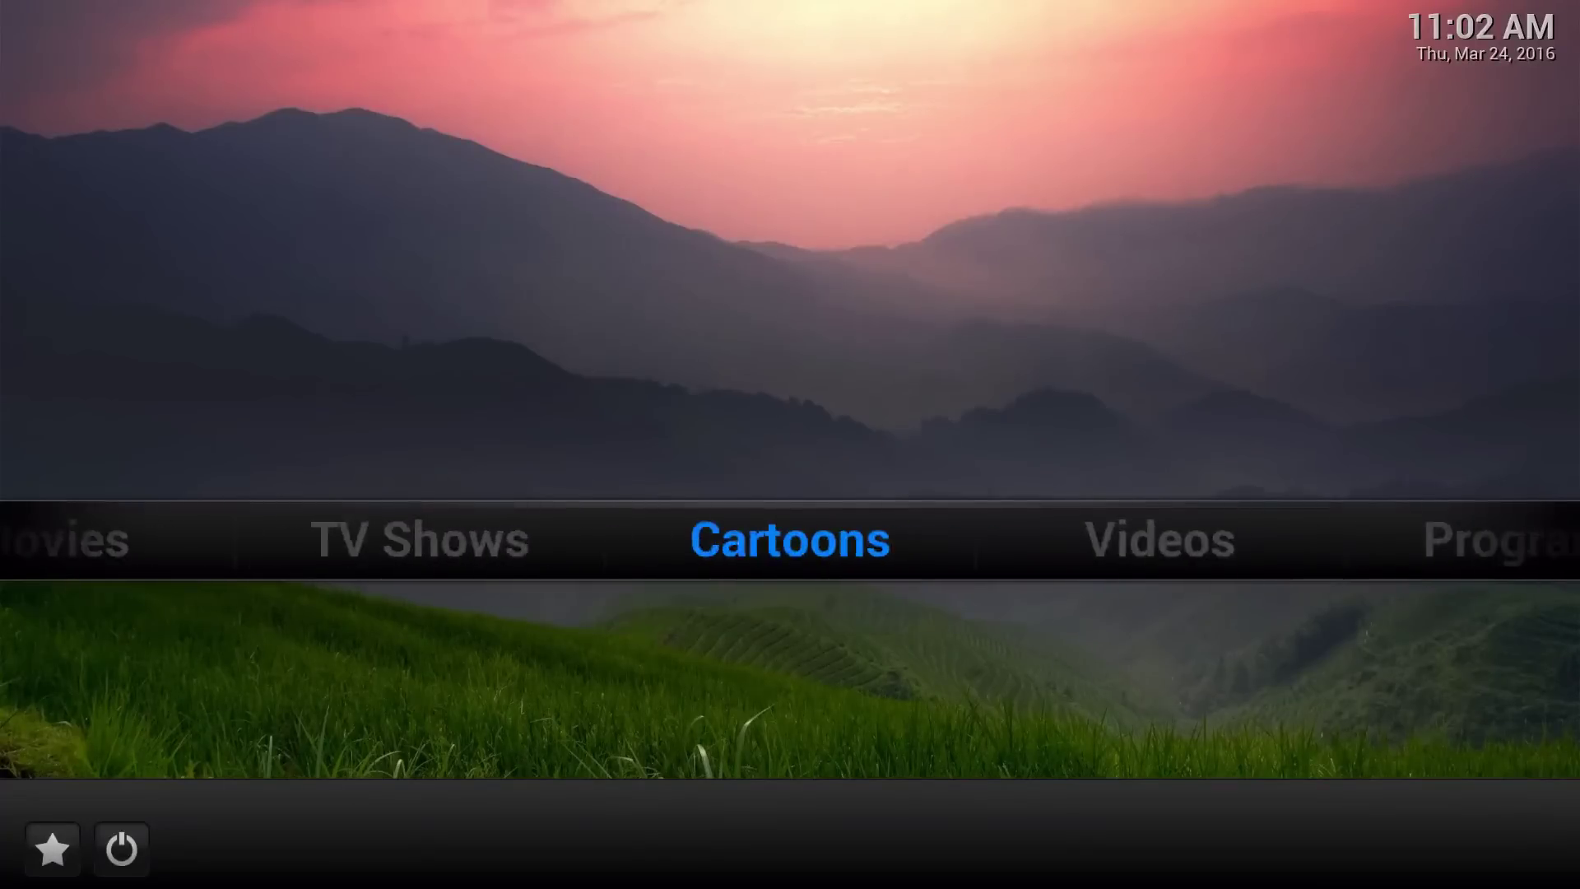
{"action": "key", "text": "Right"}
{"action": "key", "text": "Left"}
{"action": "key", "text": "Left"}
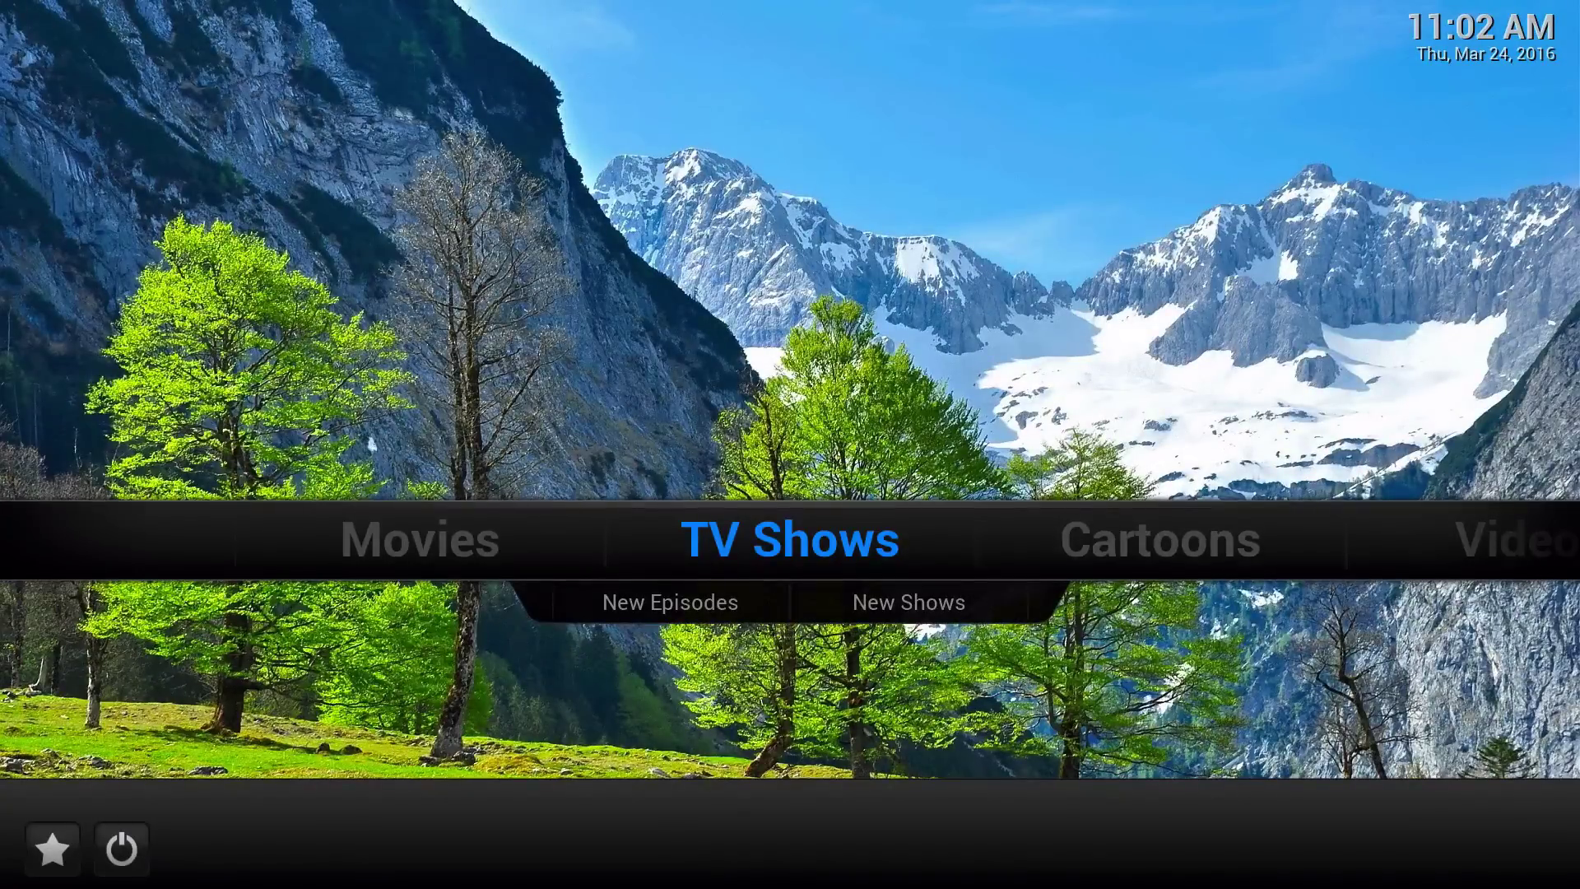
- Reopen the Skin Settings from the System home item and go to the General settings options
{"action": "key", "text": "Right"}
{"action": "key", "text": "Right"}
{"action": "key", "text": "Right"}
{"action": "key", "text": "Right"}
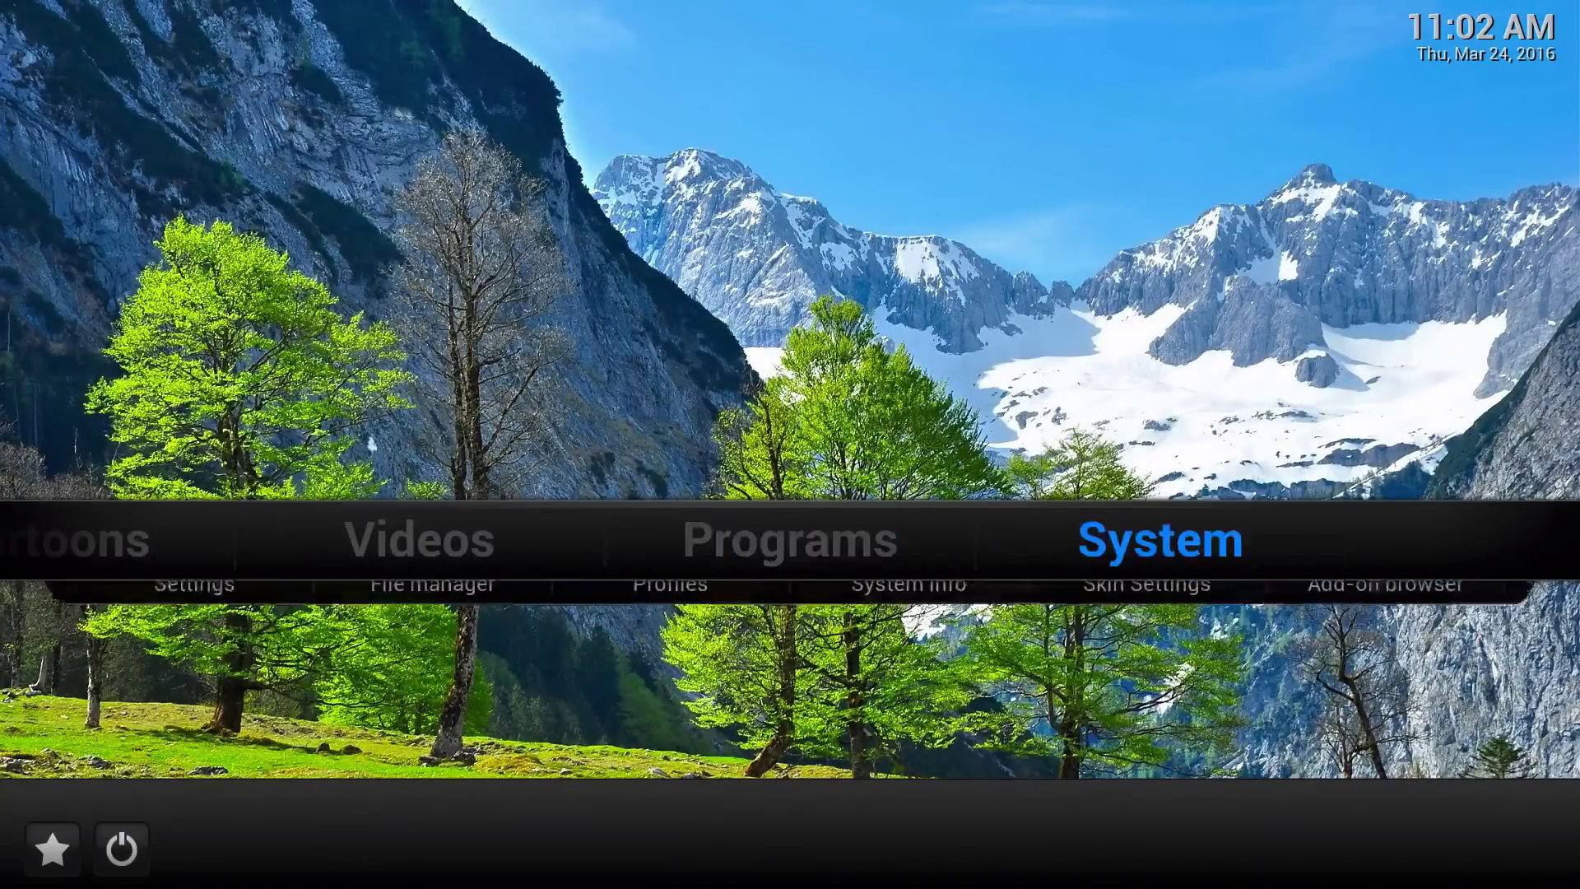
{"action": "key", "text": "Down"}
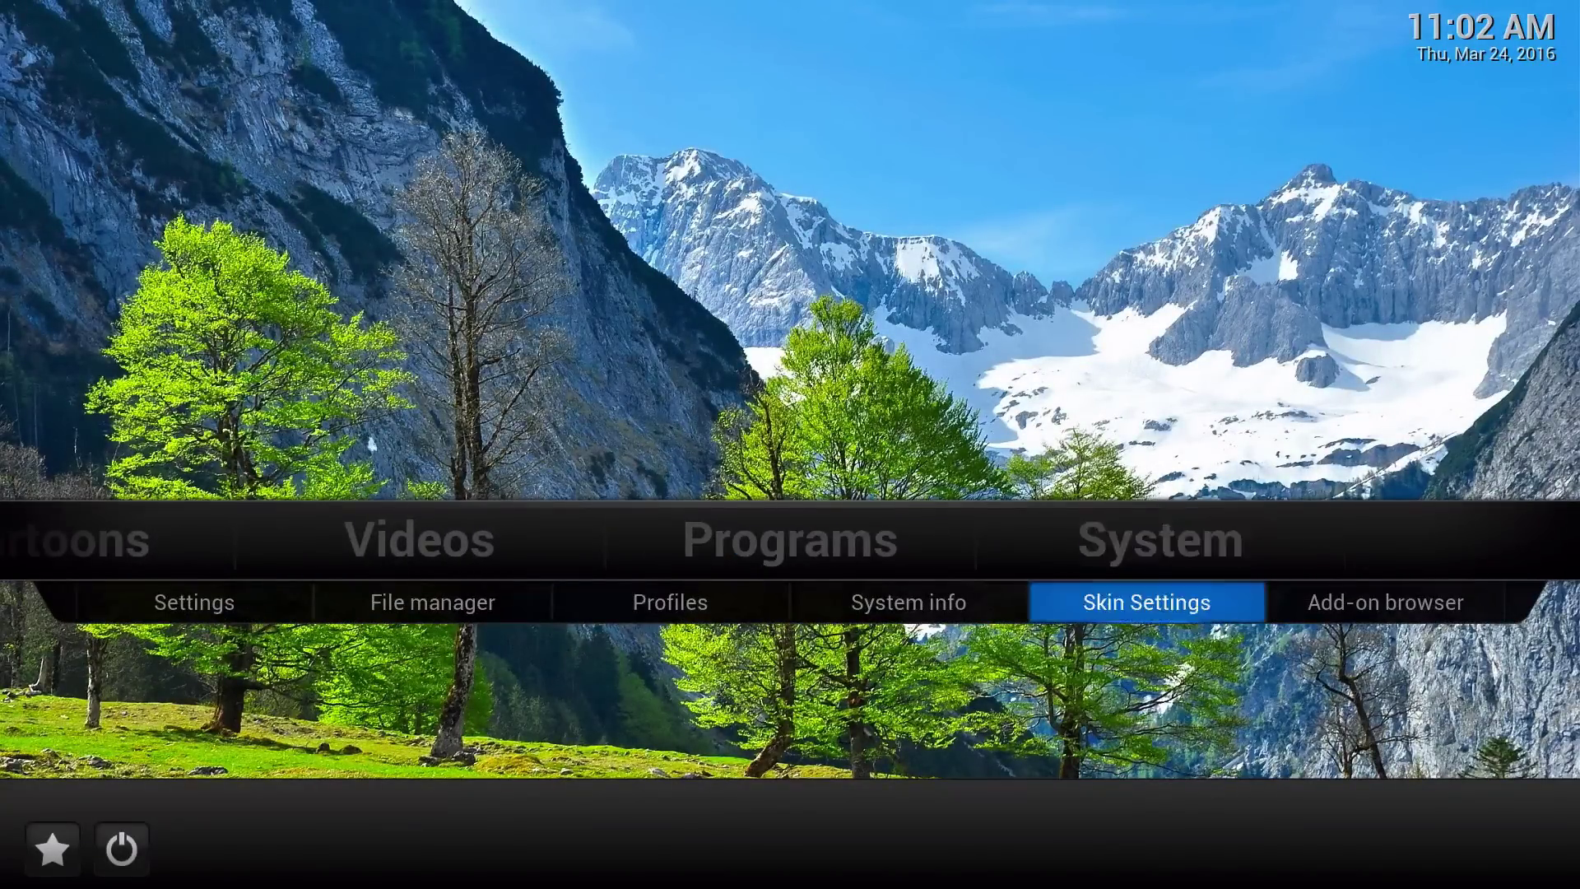
{"action": "key", "text": "Return"}
{"action": "key", "text": "Up"}
{"action": "key", "text": "Up"}
{"action": "key", "text": "Up"}
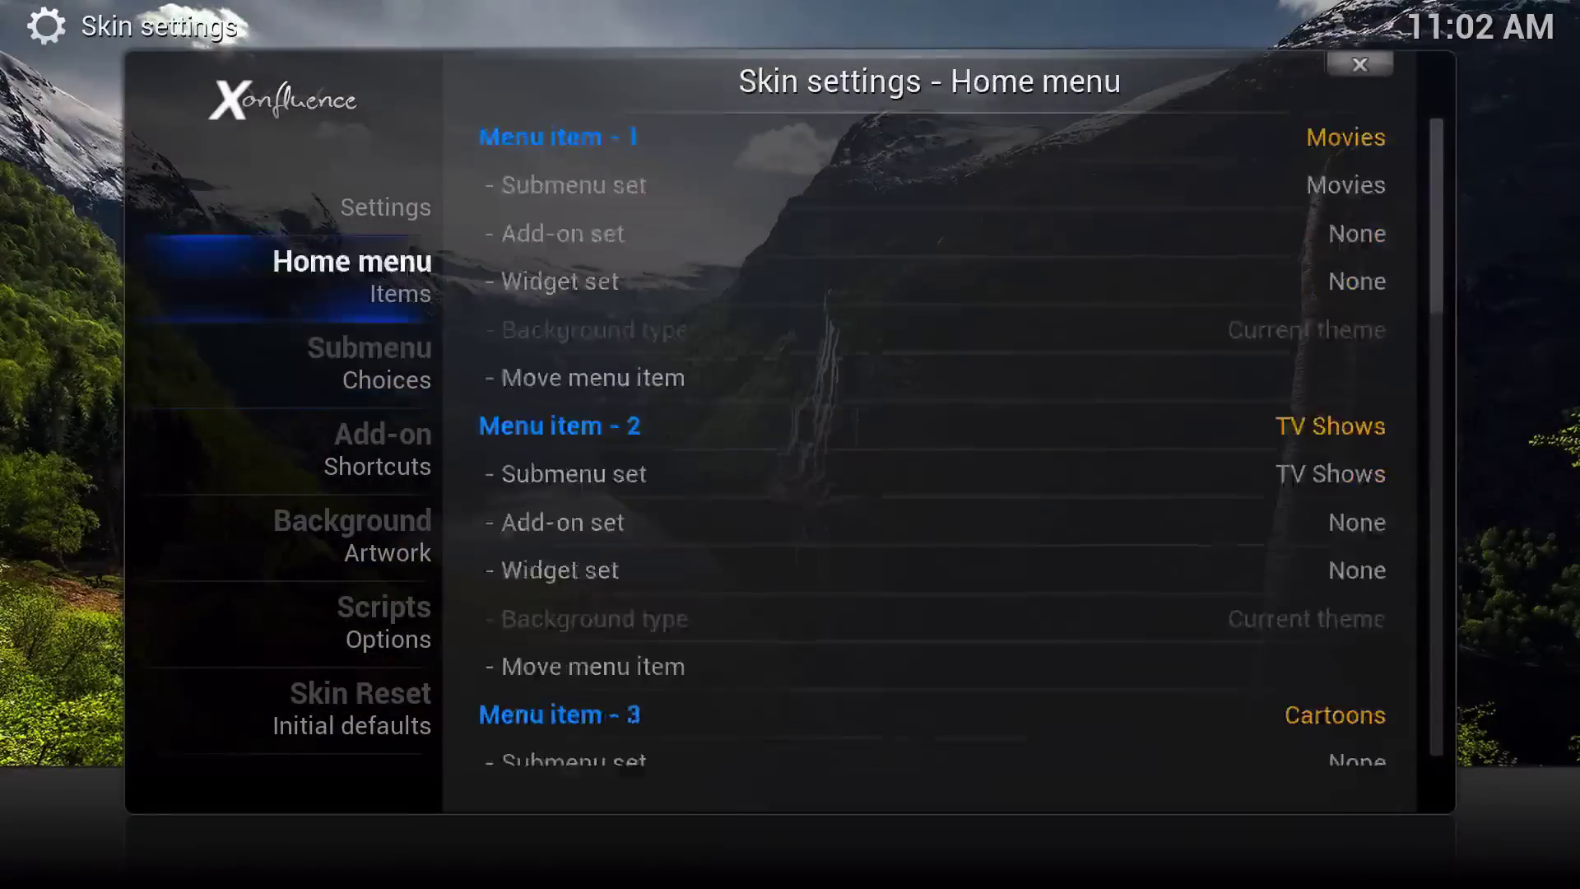
{"action": "key", "text": "Up"}
{"action": "key", "text": "Right"}
- Disable the home floor in the global skin options
{"action": "key", "text": "Down"}
{"action": "key", "text": "Down"}
{"action": "key", "text": "Down"}
{"action": "key", "text": "Down"}
{"action": "key", "text": "Down"}
{"action": "key", "text": "Down"}
{"action": "key", "text": "Down"}
{"action": "key", "text": "Down"}
{"action": "key", "text": "Down"}
{"action": "key", "text": "Down"}
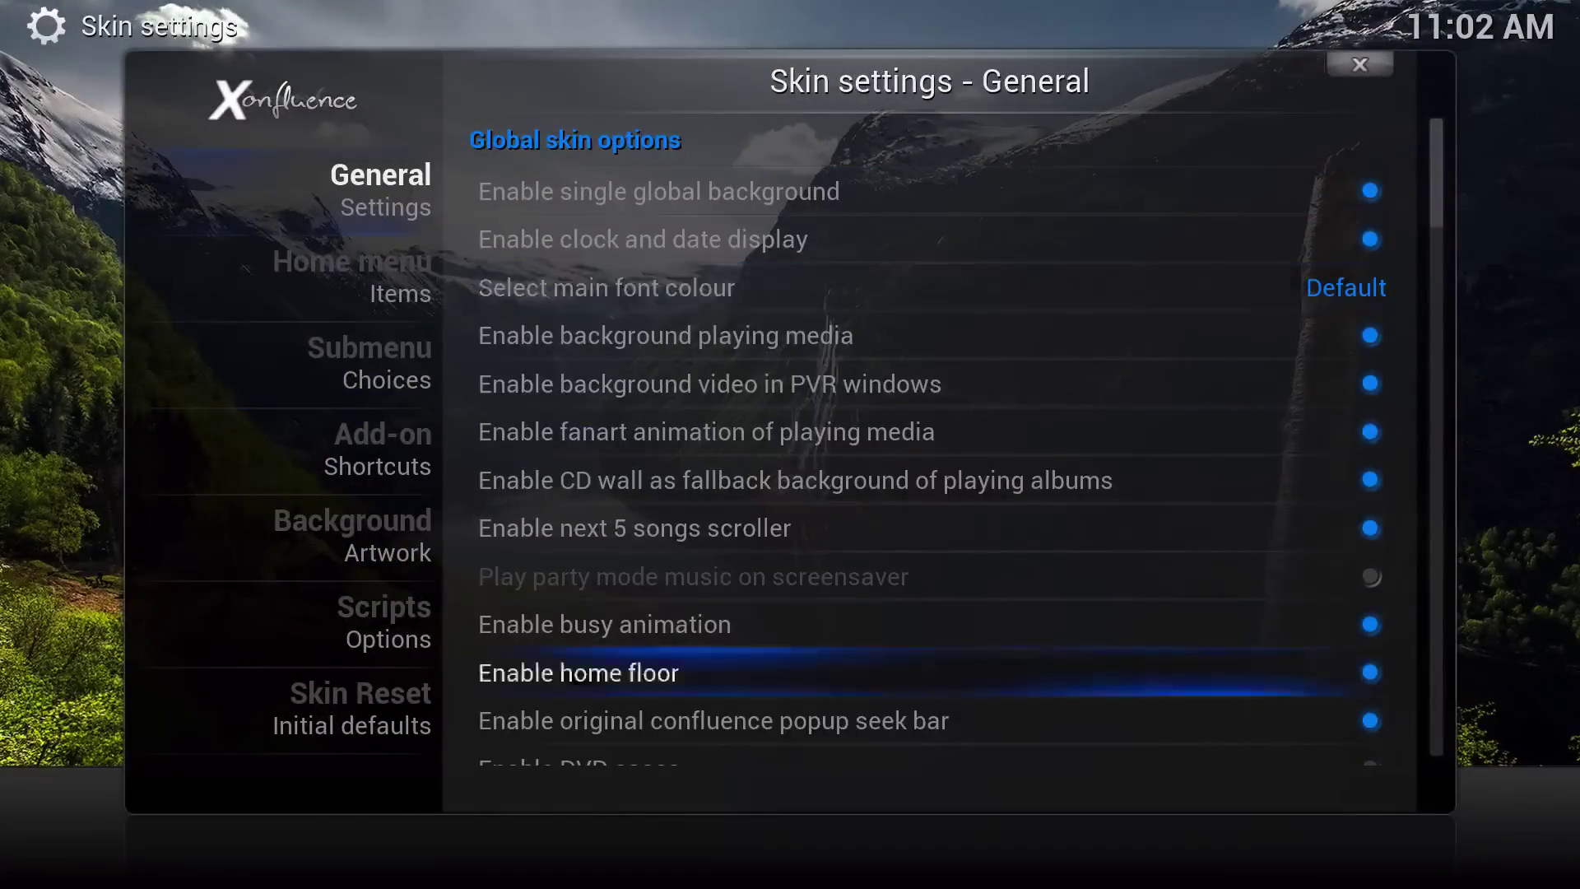
{"action": "key", "text": "Down"}
{"action": "key", "text": "Down"}
{"action": "key", "text": "Down"}
{"action": "key", "text": "Down"}
{"action": "key", "text": "Down"}
{"action": "key", "text": "Down"}
{"action": "key", "text": "Down"}
{"action": "key", "text": "Down"}
{"action": "key", "text": "Down"}
{"action": "key", "text": "Down"}
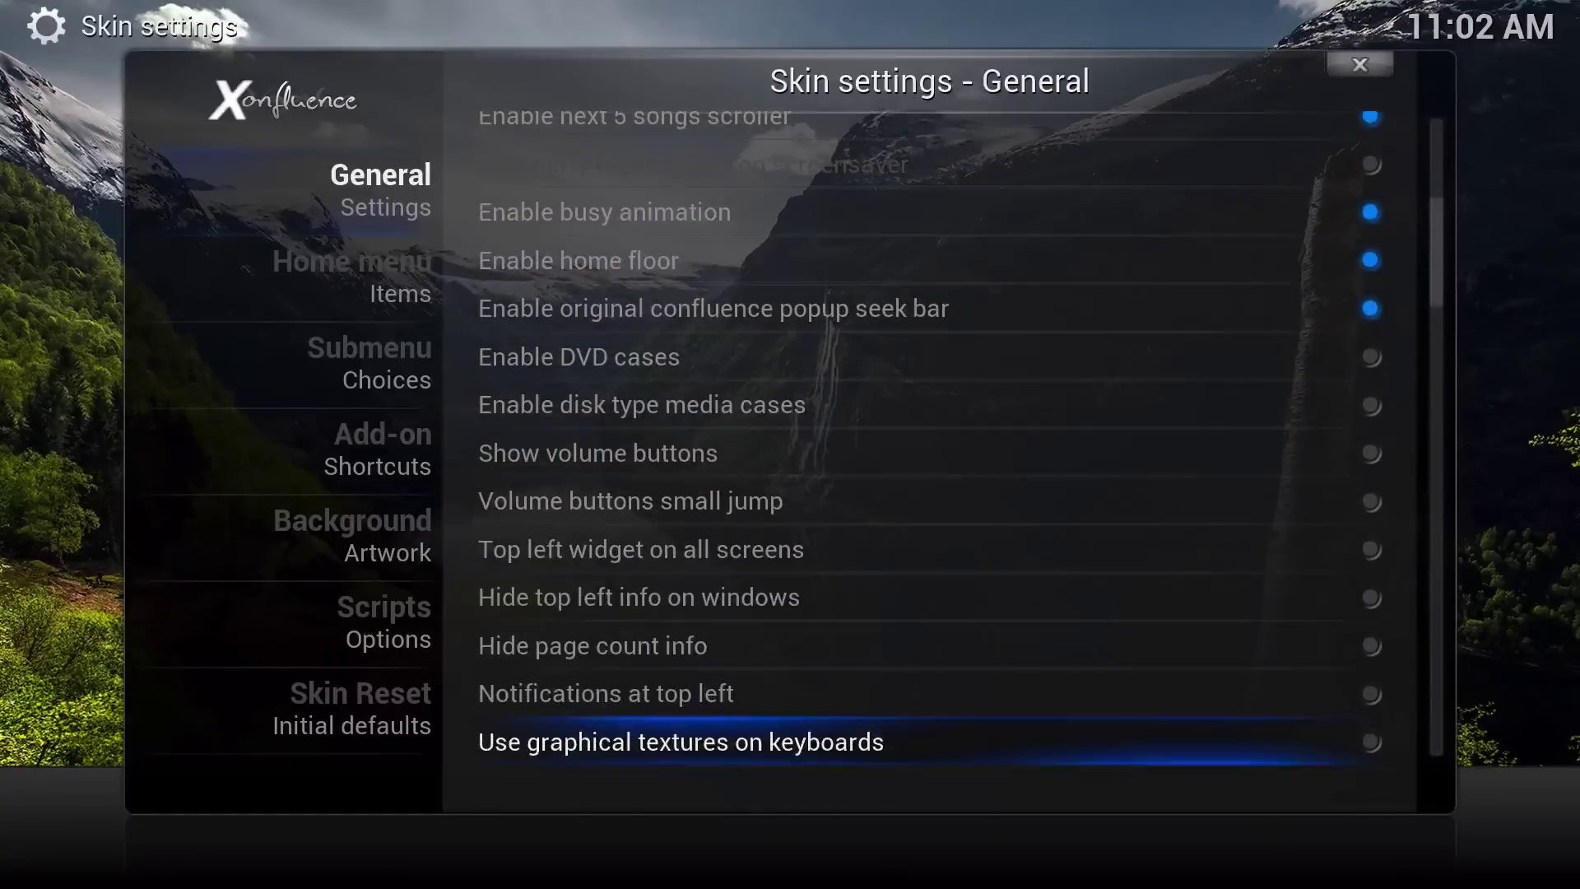
{"action": "key", "text": "Up"}
{"action": "key", "text": "Up"}
{"action": "key", "text": "Up"}
{"action": "key", "text": "Up"}
{"action": "key", "text": "Up"}
{"action": "key", "text": "Up"}
{"action": "key", "text": "Up"}
{"action": "key", "text": "Up"}
{"action": "key", "text": "Up"}
{"action": "key", "text": "Up"}
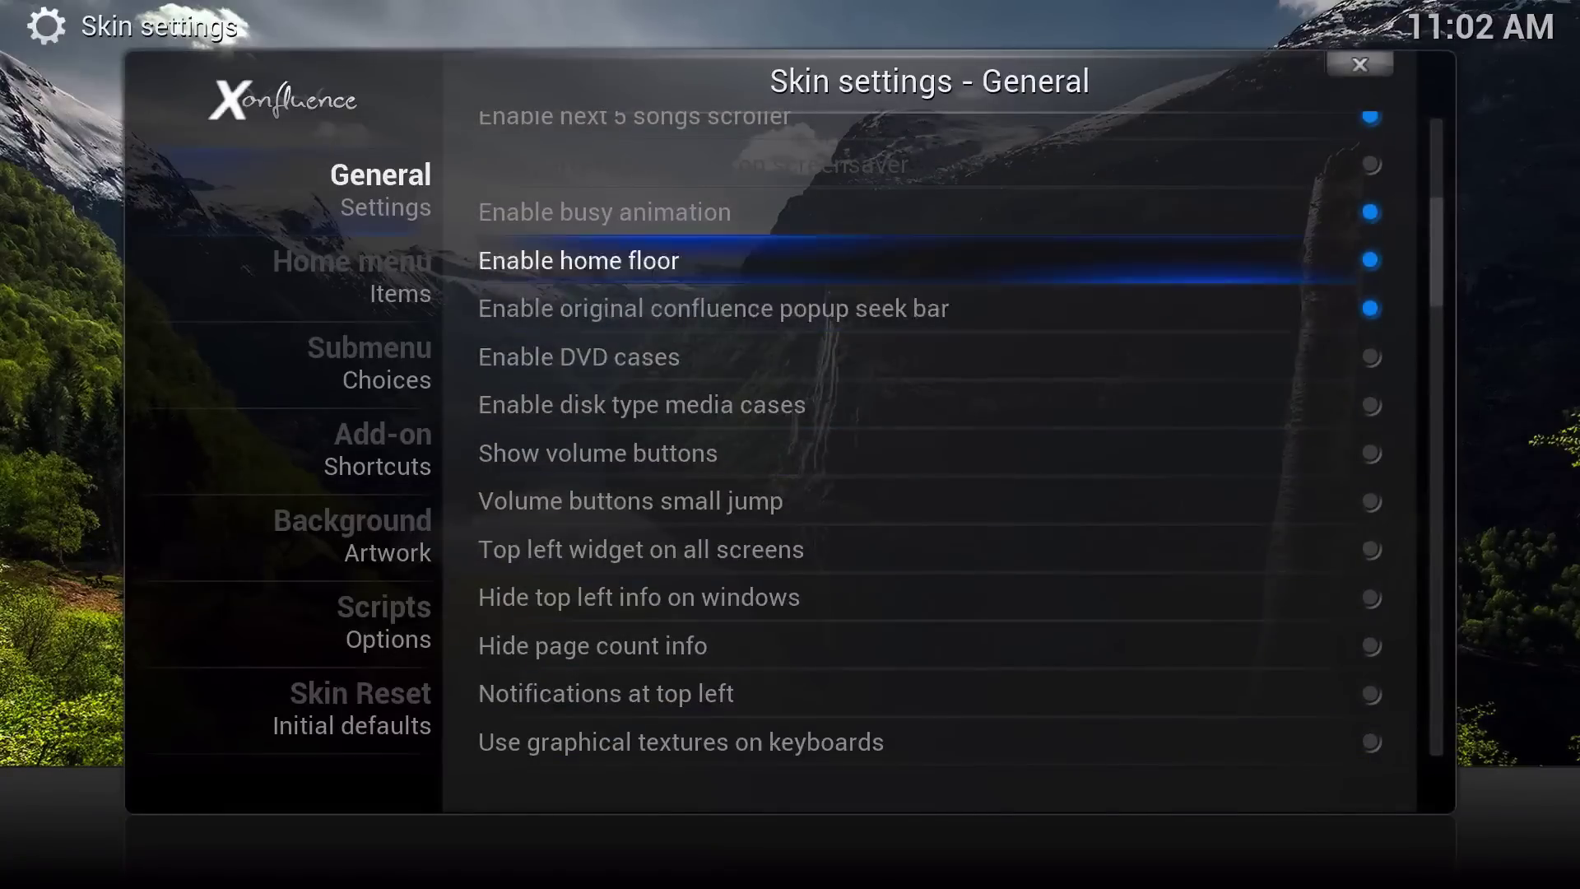
{"action": "key", "text": "Return"}
- Enable the low main menu bar in the home screen options
{"action": "key", "text": "Down"}
{"action": "key", "text": "Down"}
{"action": "key", "text": "Down"}
{"action": "key", "text": "Down"}
{"action": "key", "text": "Down"}
{"action": "key", "text": "Down"}
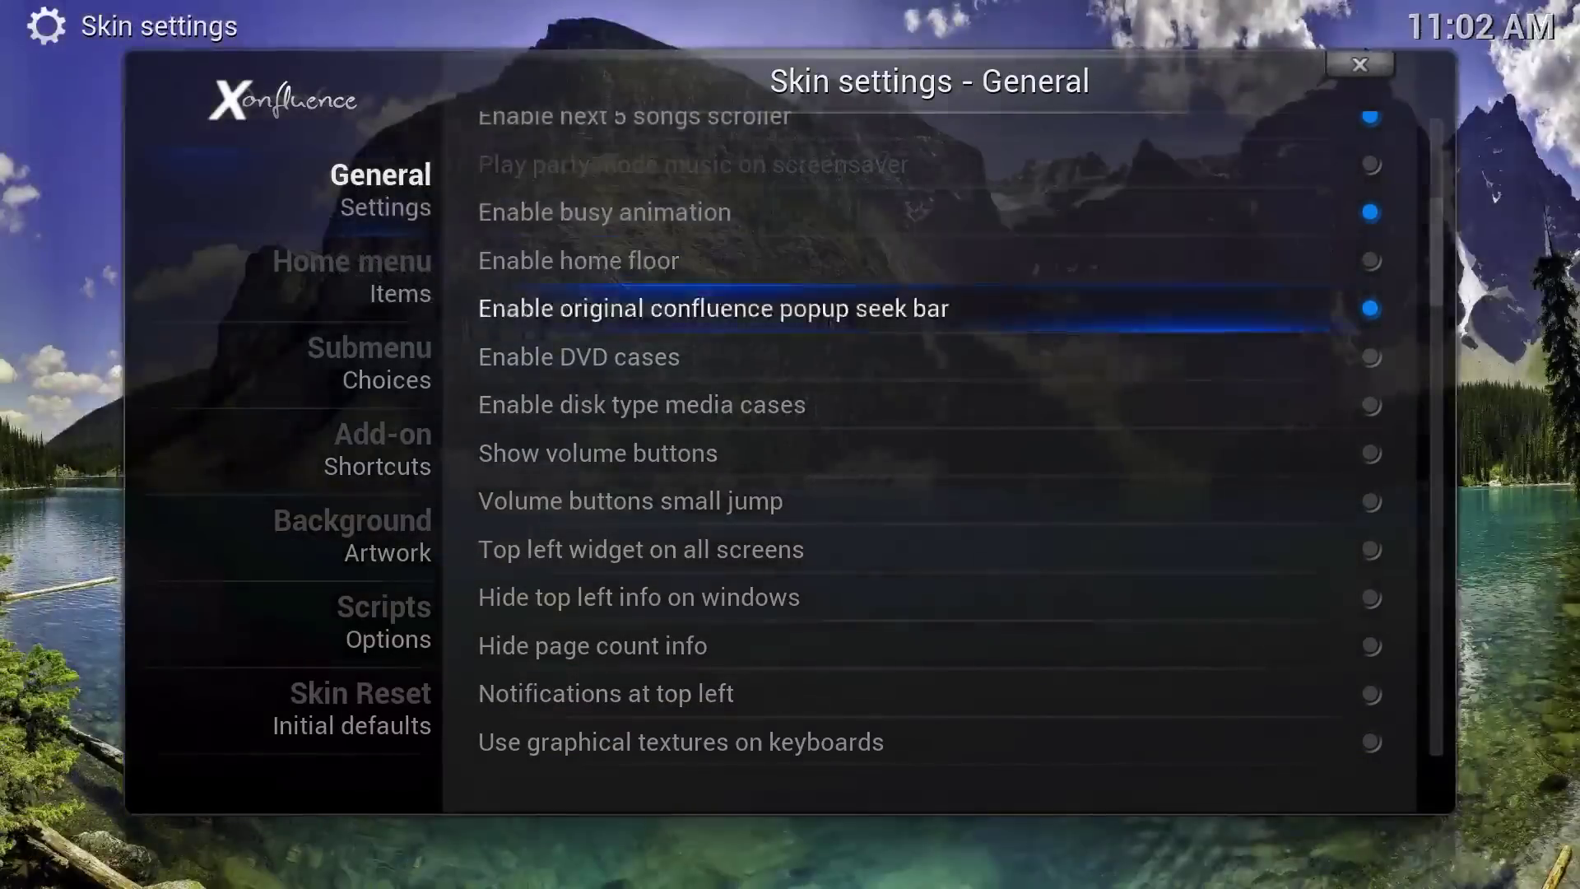
{"action": "key", "text": "Down"}
{"action": "key", "text": "Down"}
{"action": "key", "text": "Down"}
{"action": "key", "text": "Down"}
{"action": "key", "text": "Down"}
{"action": "key", "text": "Down"}
{"action": "key", "text": "Down"}
{"action": "key", "text": "Down"}
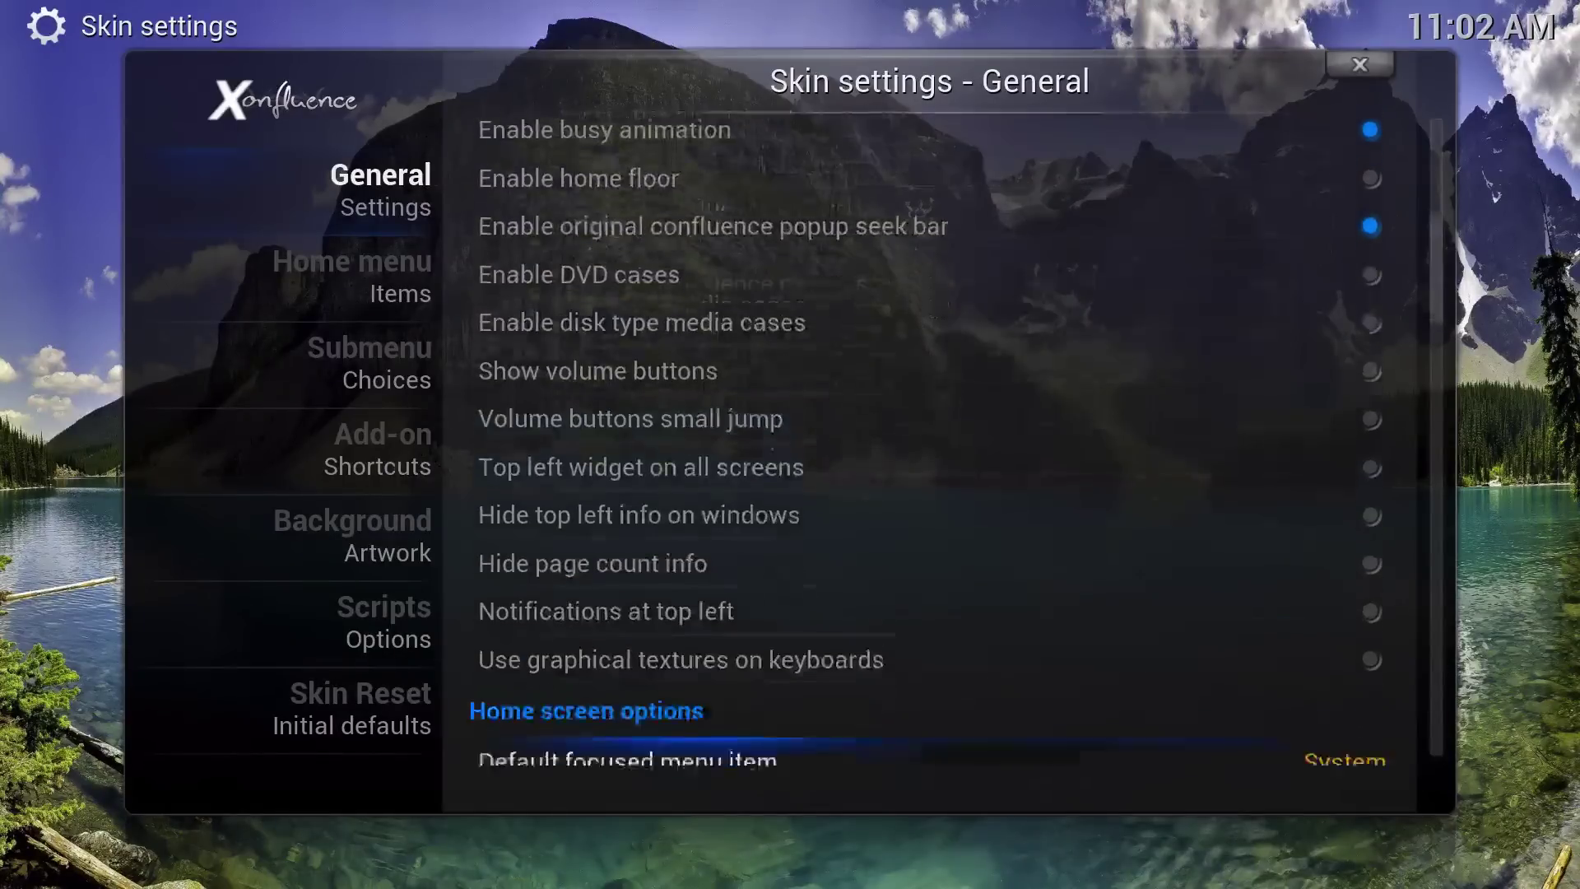
{"action": "key", "text": "Up"}
{"action": "key", "text": "Up"}
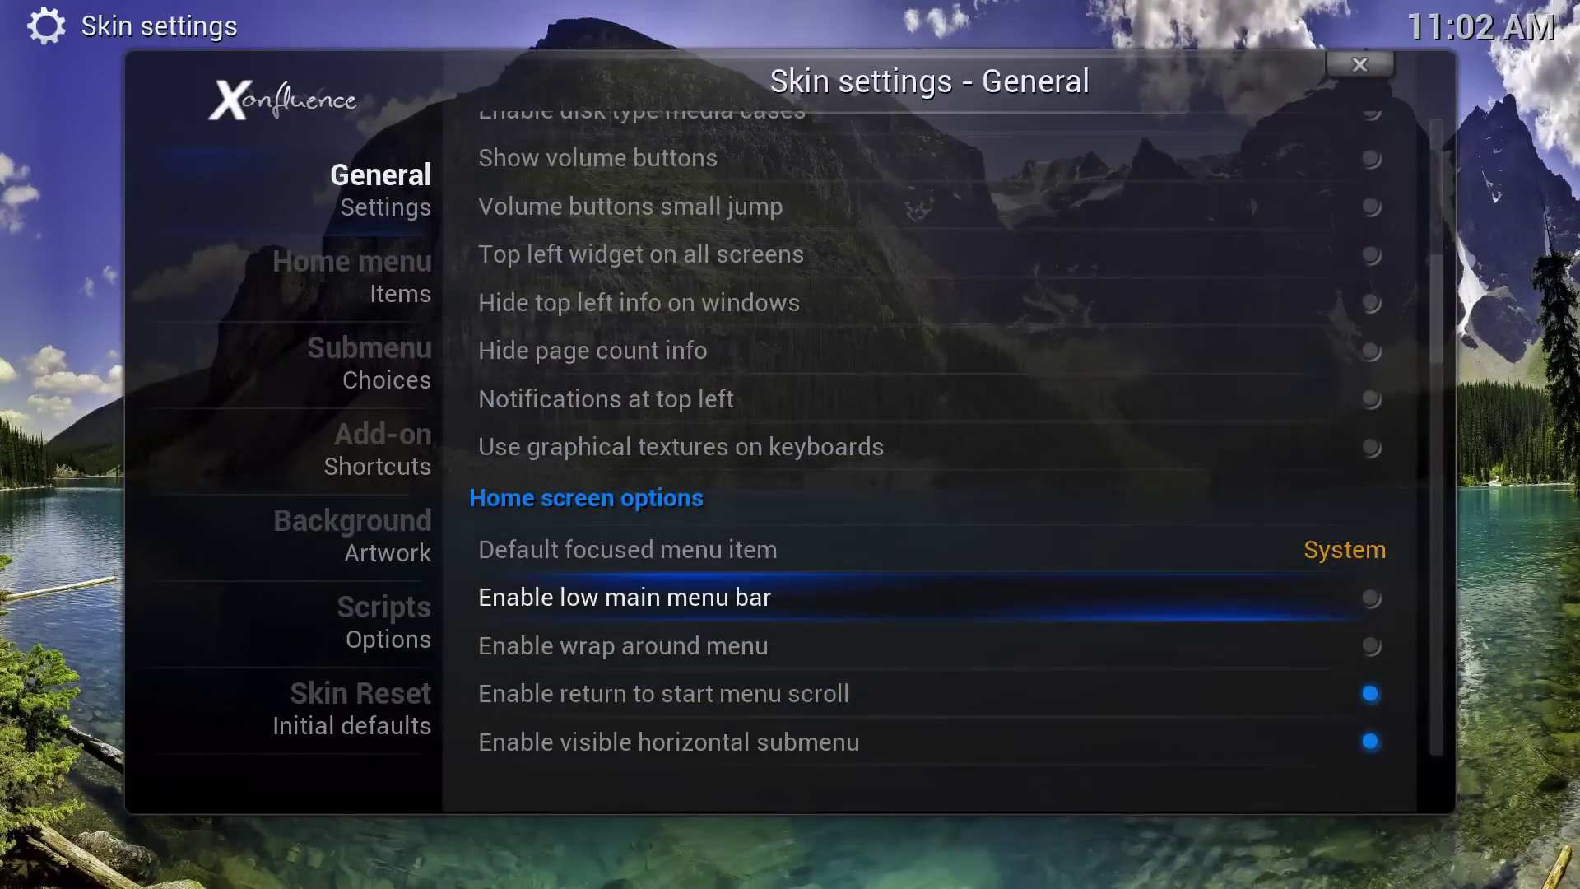
{"action": "key", "text": "Return"}
- Leave the skin settings and check the main menu bar's placement while moving back through the home items from System
{"action": "key", "text": "Escape"}
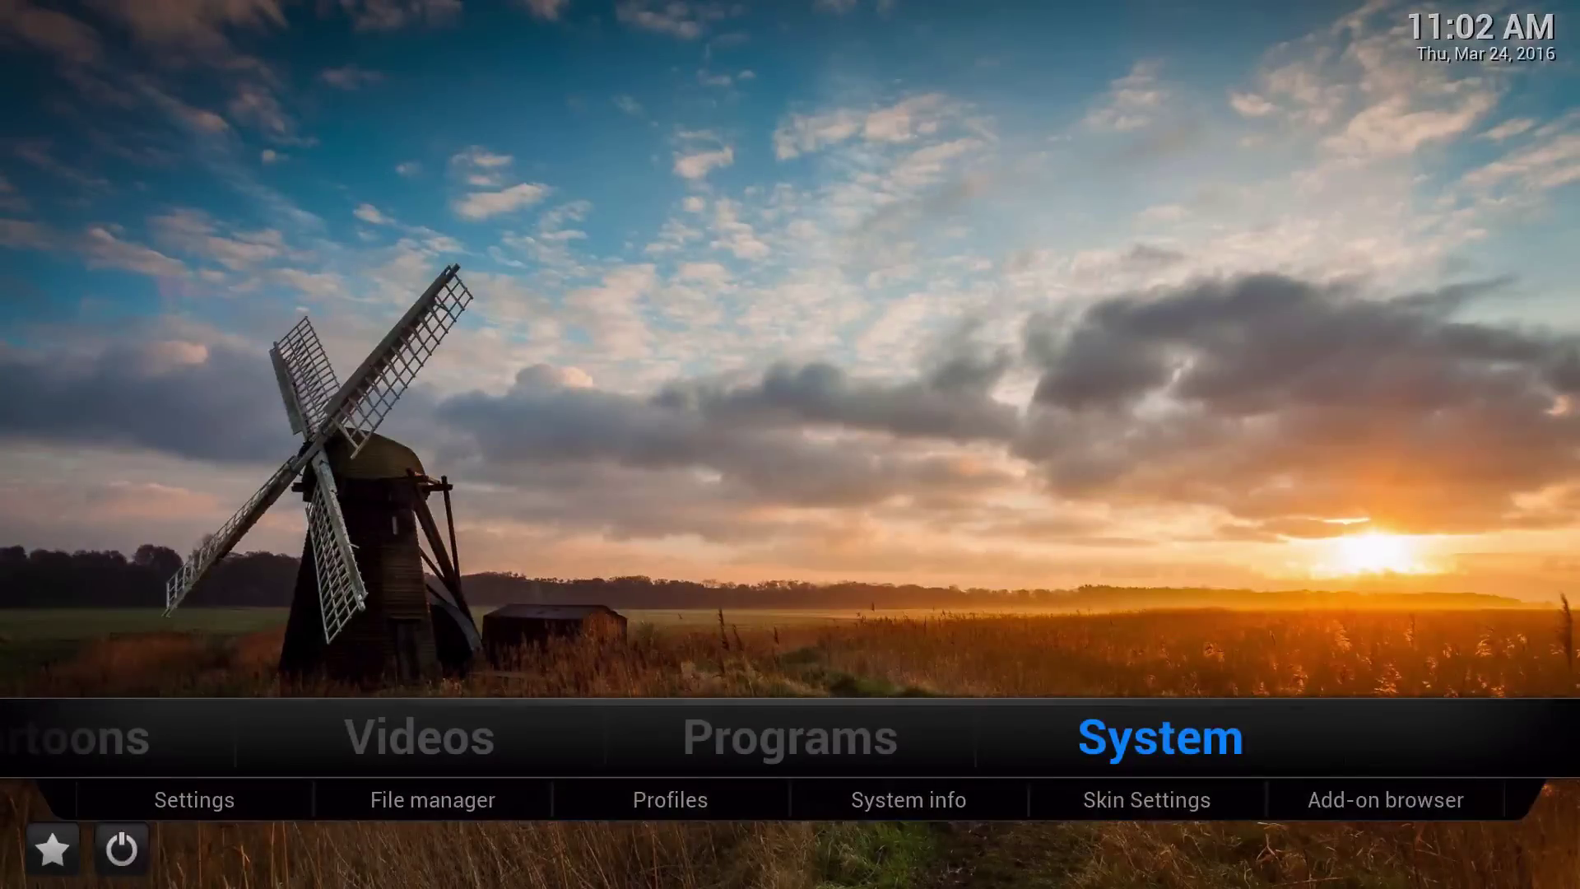
{"action": "key", "text": "Left"}
{"action": "key", "text": "Left"}
{"action": "key", "text": "Left"}
{"action": "key", "text": "Left"}
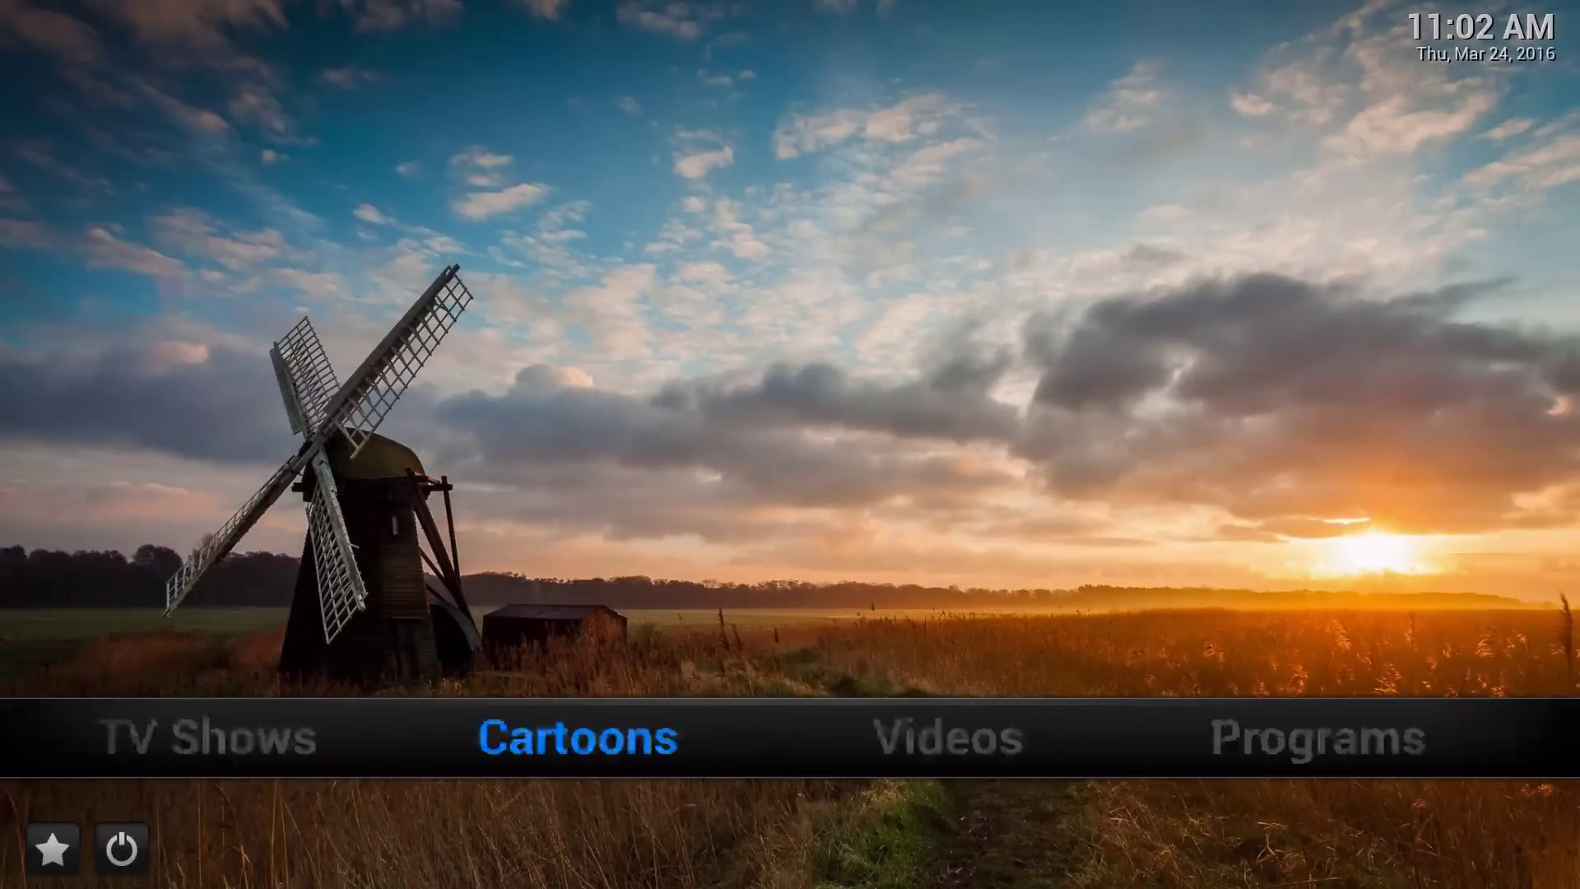
- Return to the General skin settings from the home screen and disable the low main menu bar
{"action": "key", "text": "Left"}
{"action": "key", "text": "Right"}
{"action": "key", "text": "Right"}
{"action": "key", "text": "Right"}
{"action": "key", "text": "Right"}
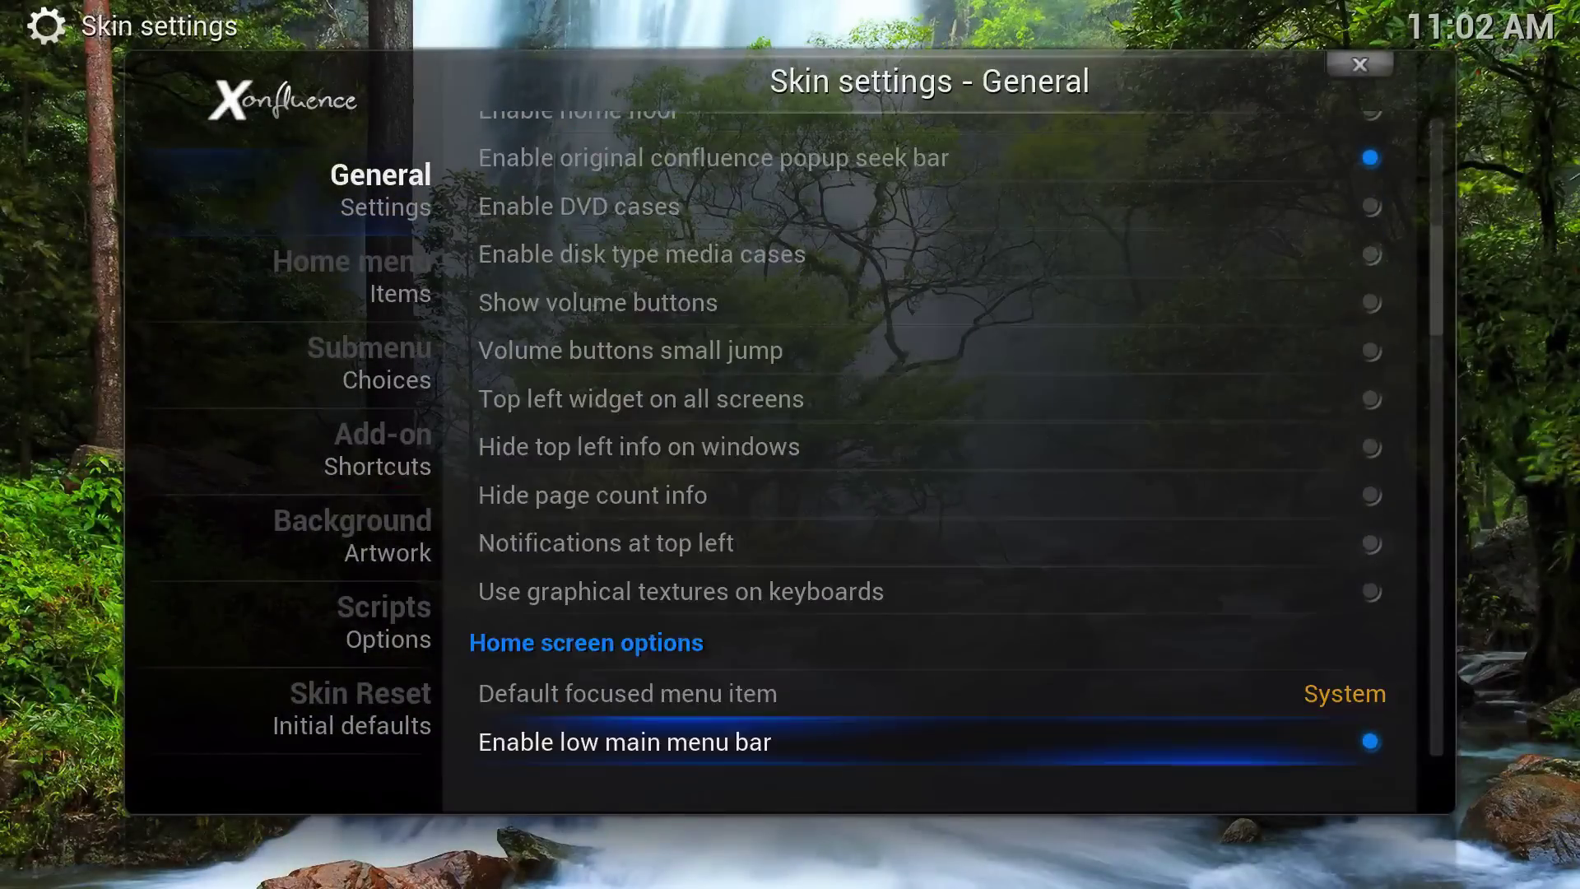
{"action": "key", "text": "Return"}
- Enable the home floor again in the global skin options
{"action": "key", "text": "Up"}
{"action": "key", "text": "Page_Up"}
{"action": "key", "text": "Page_Up"}
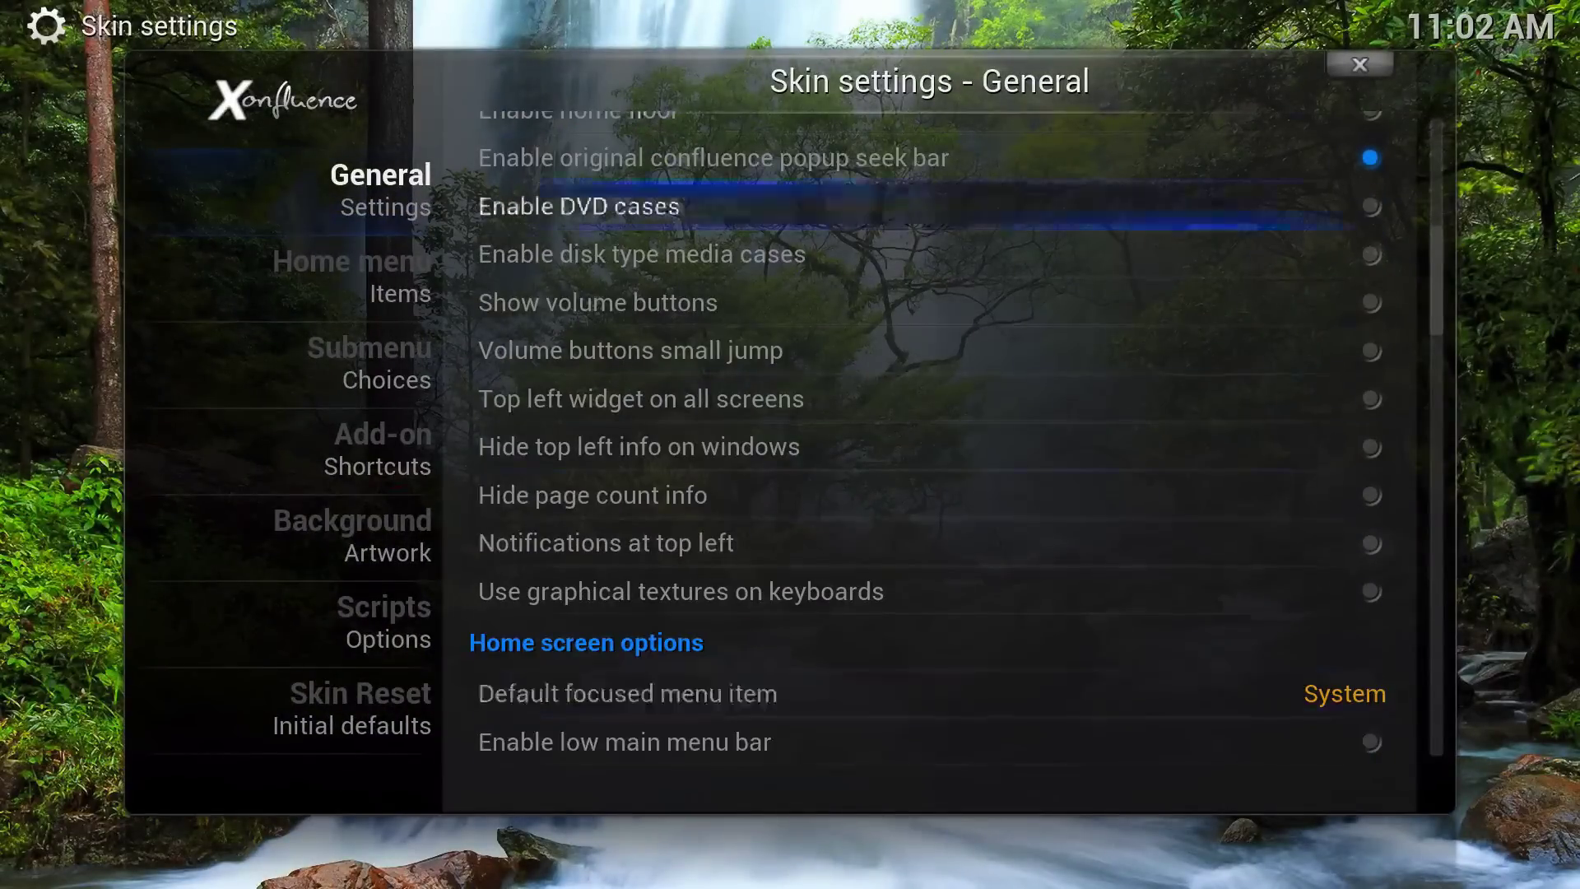
{"action": "key", "text": "Down"}
{"action": "key", "text": "Down"}
{"action": "key", "text": "Down"}
{"action": "key", "text": "Down"}
{"action": "key", "text": "Down"}
{"action": "key", "text": "Down"}
{"action": "key", "text": "Down"}
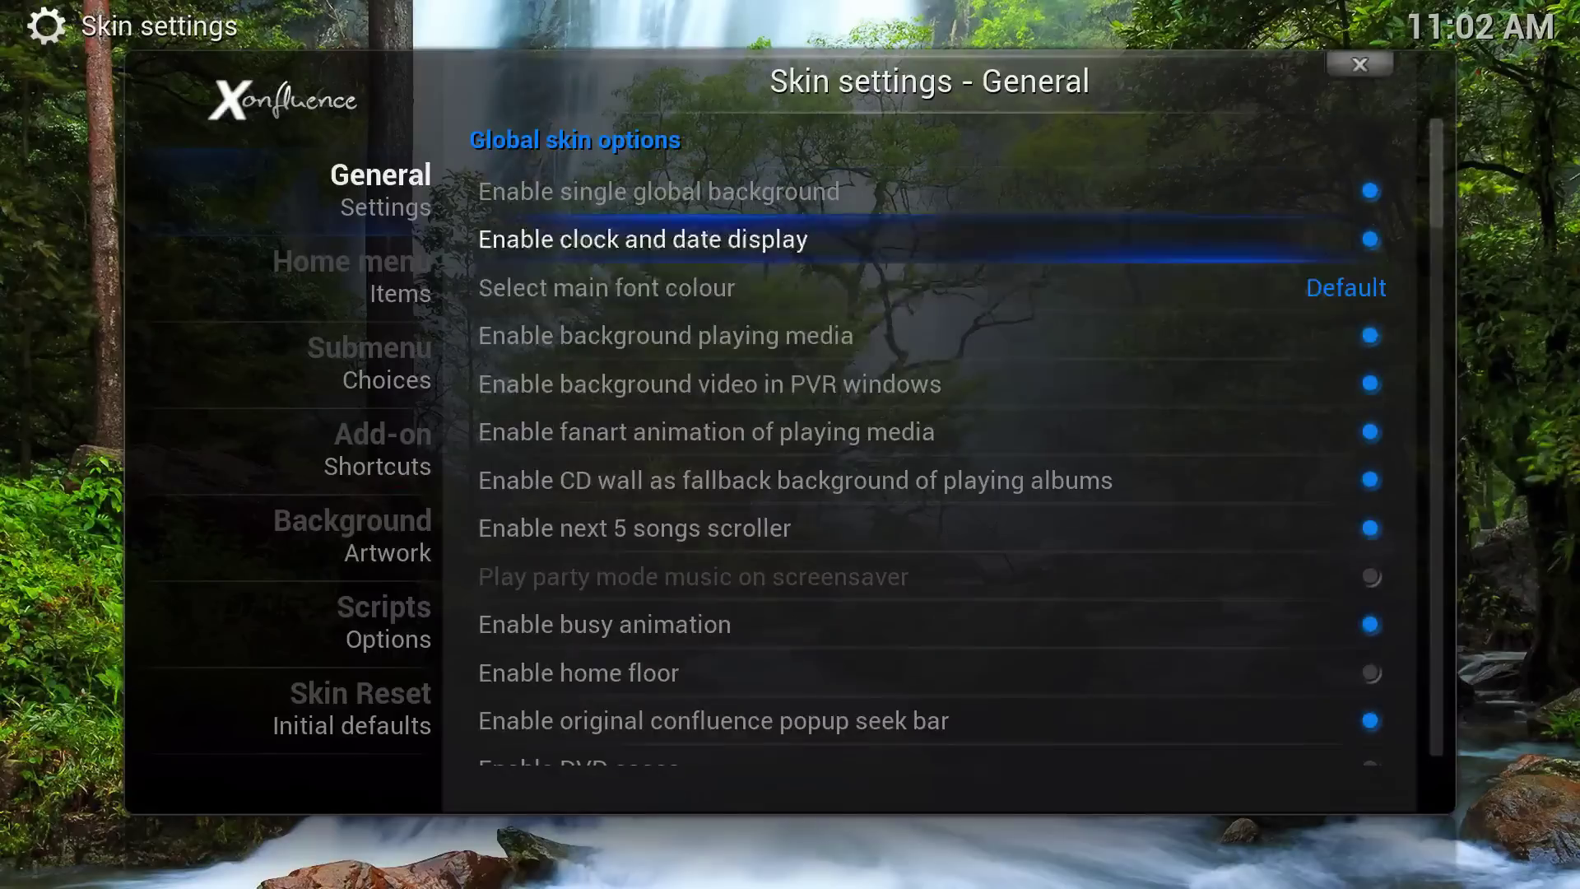
{"action": "key", "text": "Down"}
{"action": "key", "text": "Down"}
{"action": "key", "text": "Down"}
{"action": "key", "text": "Down"}
{"action": "key", "text": "Down"}
{"action": "key", "text": "Return"}
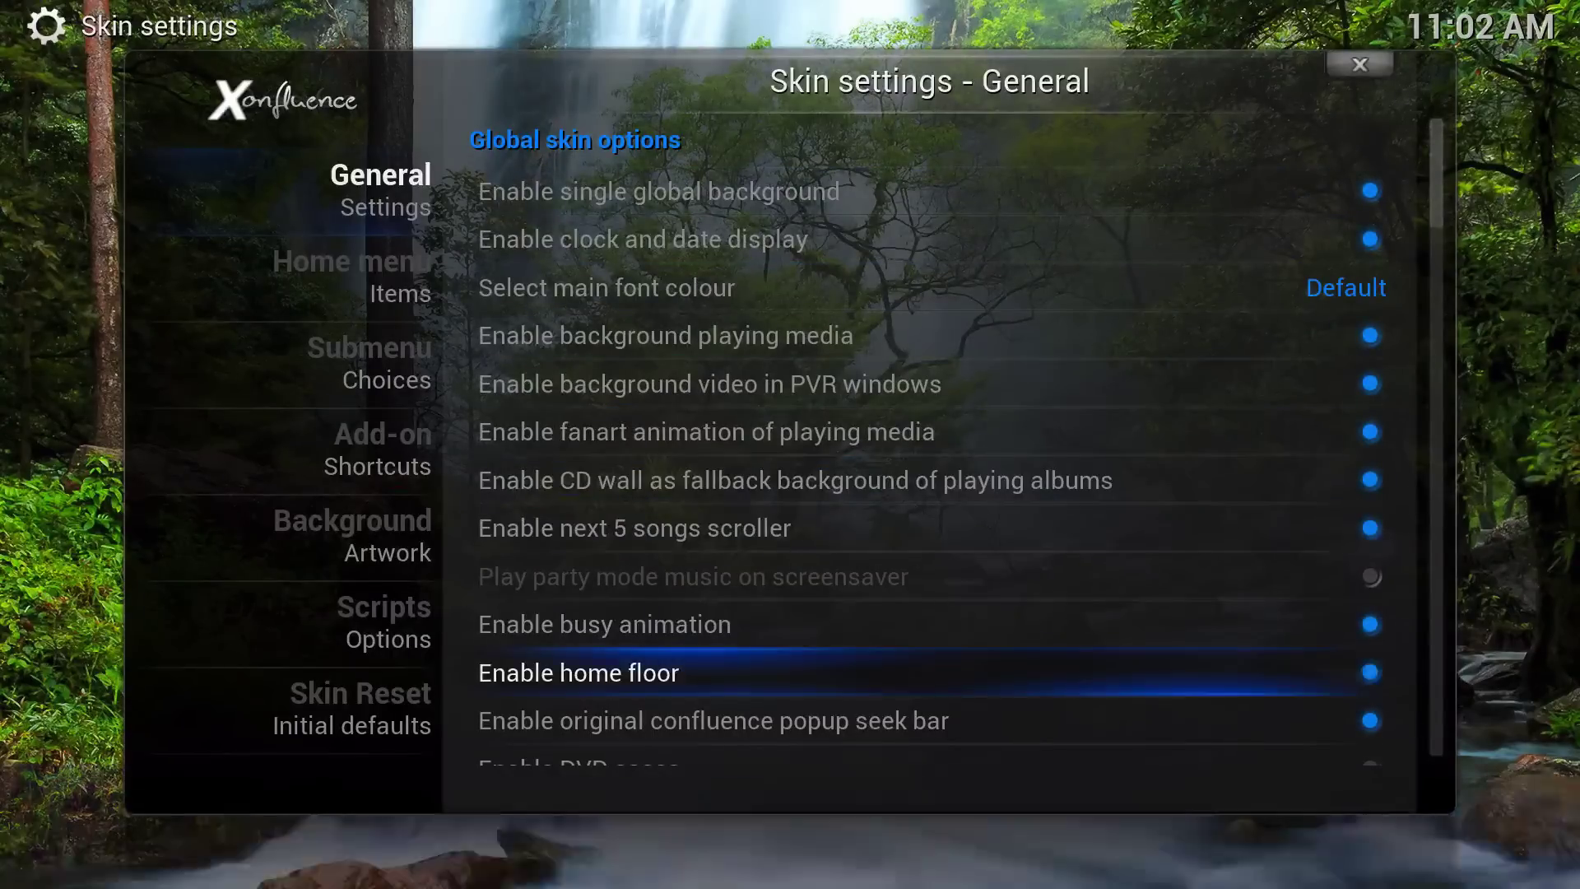
- Leave the skin settings and check the home floor and menu bar placement while moving back through the home items to TV Shows
{"action": "key", "text": "Escape"}
{"action": "key", "text": "Left"}
{"action": "key", "text": "Left"}
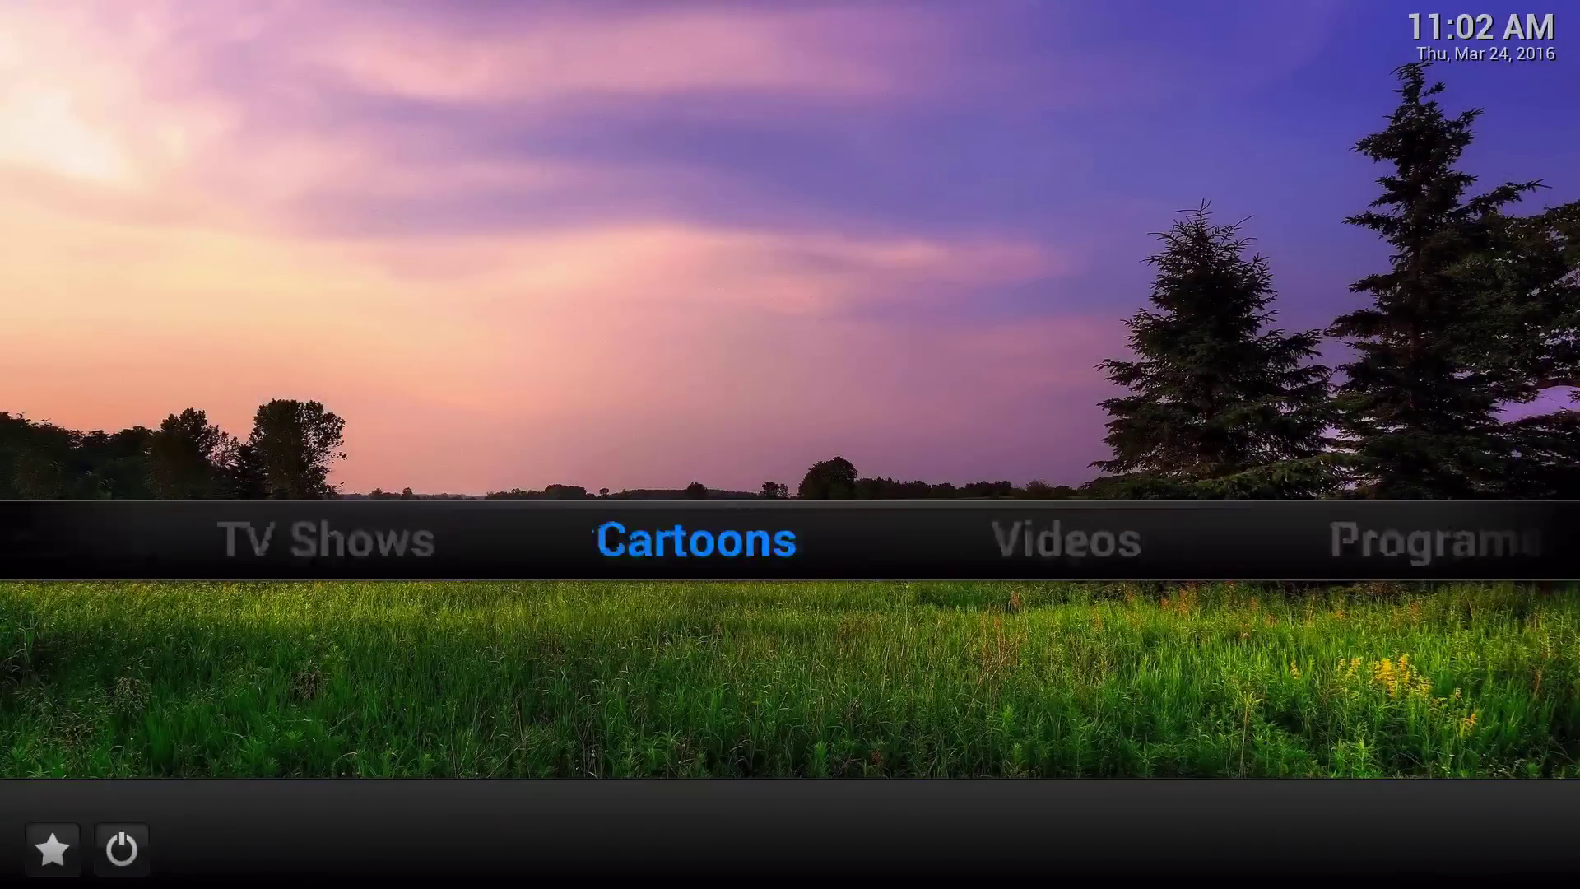
{"action": "key", "text": "Left"}
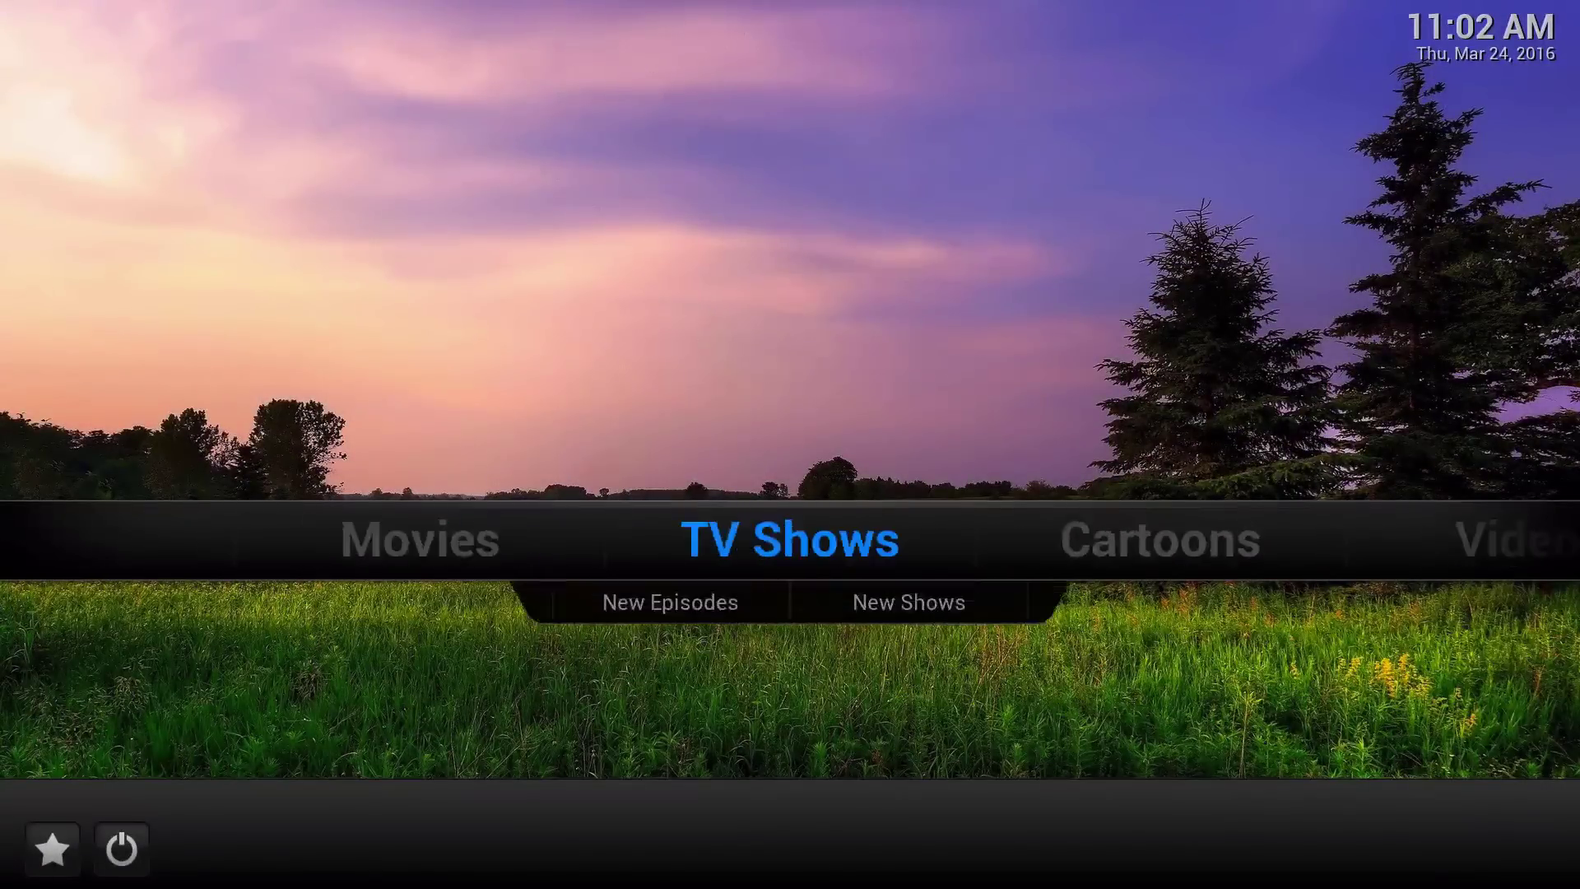